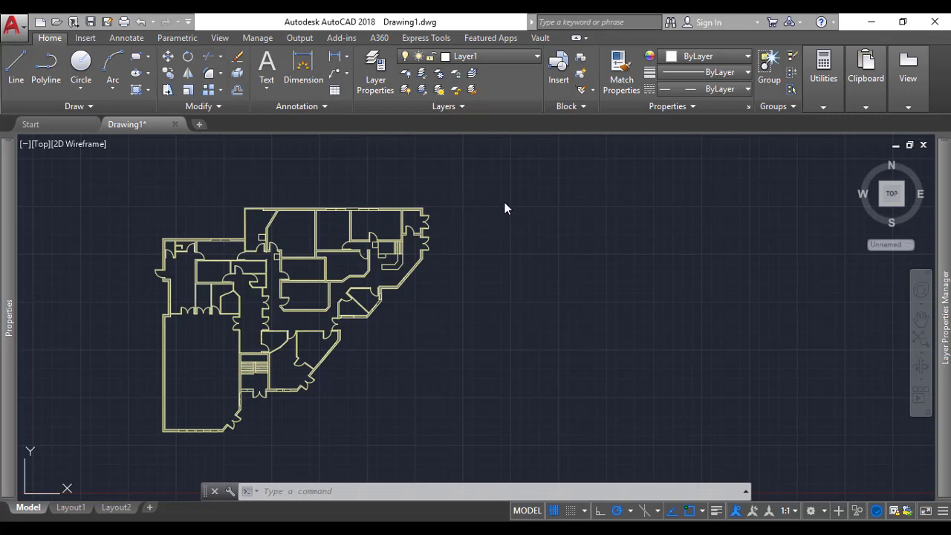
- Examine the floor plan at different zoom levels and positions in the drawing area
click(452, 301)
click(478, 260)
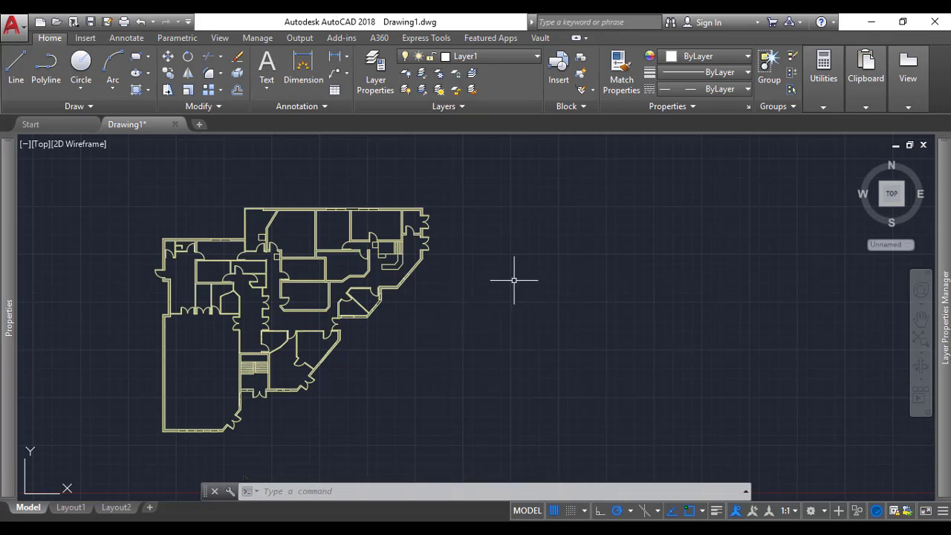
middle_drag(458, 304, 479, 307)
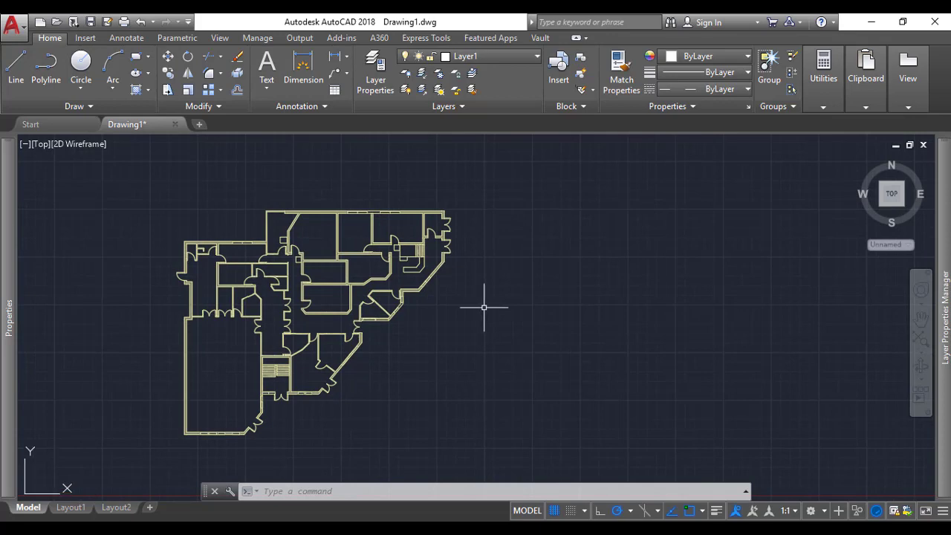
scroll(485, 303, up, 2)
scroll(512, 295, down, 3)
scroll(487, 289, up, 1)
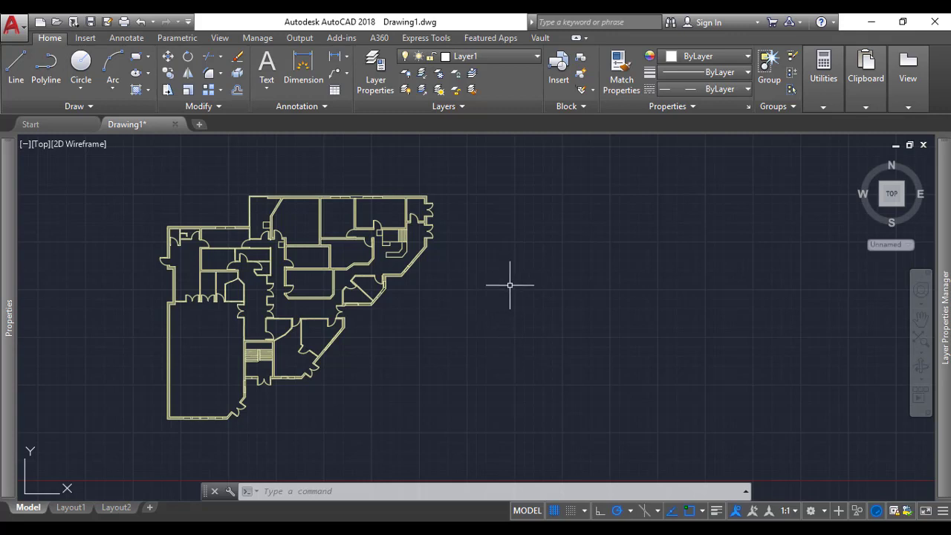
middle_drag(471, 294, 524, 289)
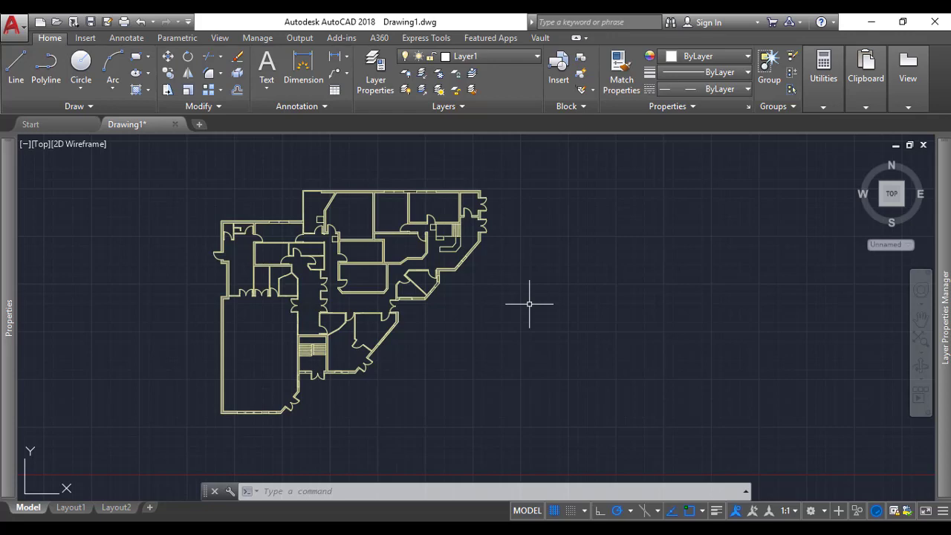
middle_drag(505, 314, 531, 261)
middle_drag(594, 248, 557, 277)
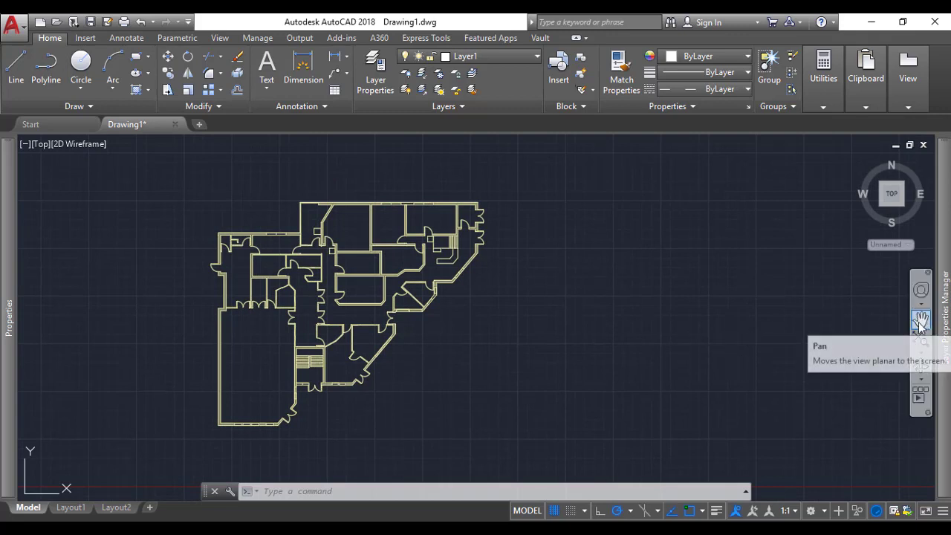
- Zoom to the drawing extents and examine the floor plan's walls and overall layout
middle_click(547, 310)
middle_click(547, 311)
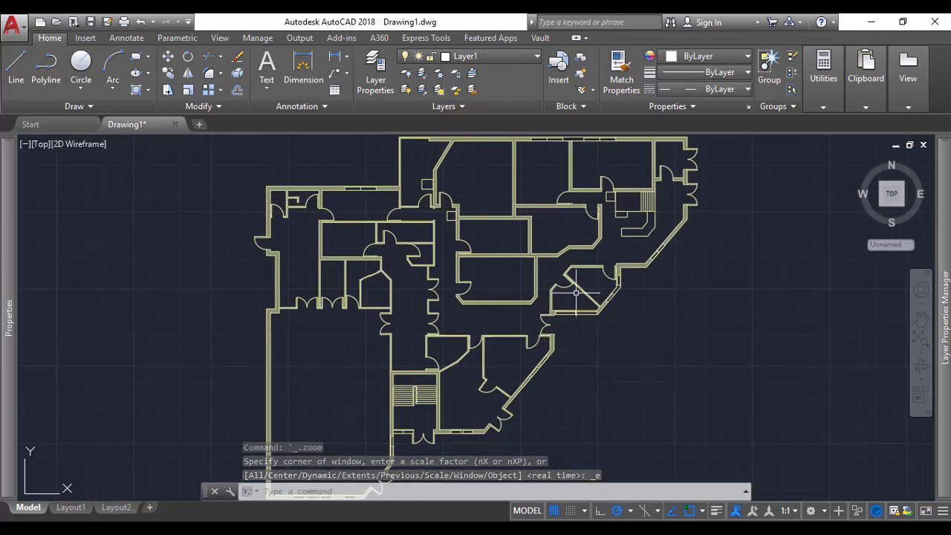
mouse_move(544, 319)
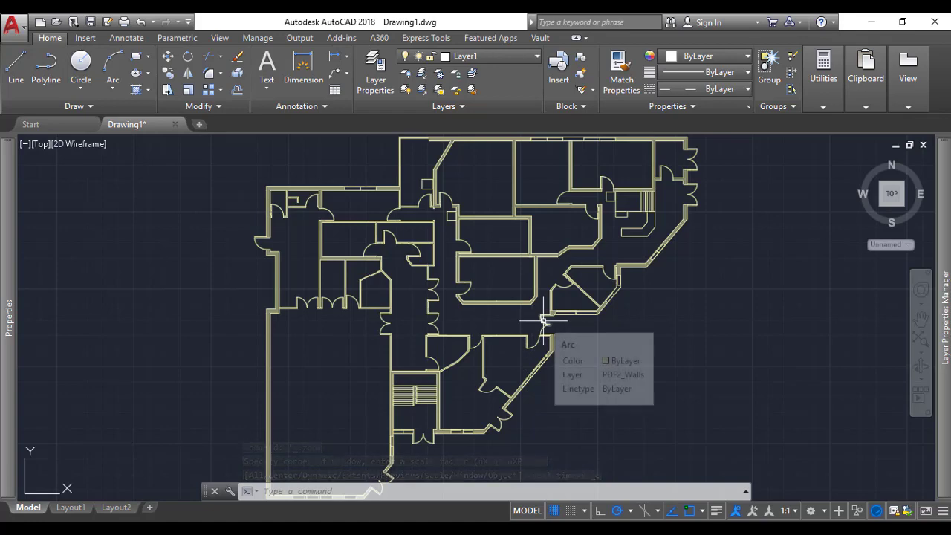
scroll(545, 318, down, 1)
scroll(545, 318, up, 1)
scroll(546, 315, down, 2)
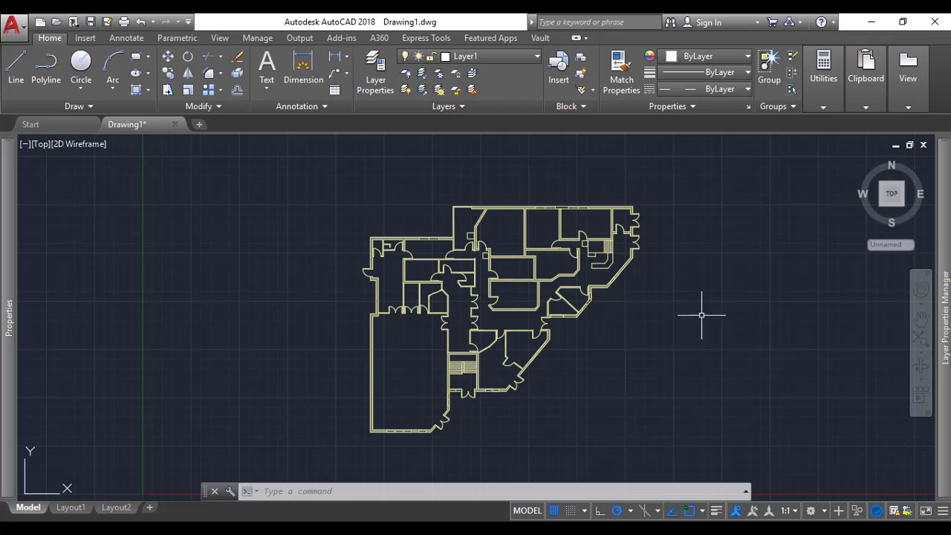
middle_drag(700, 314, 573, 313)
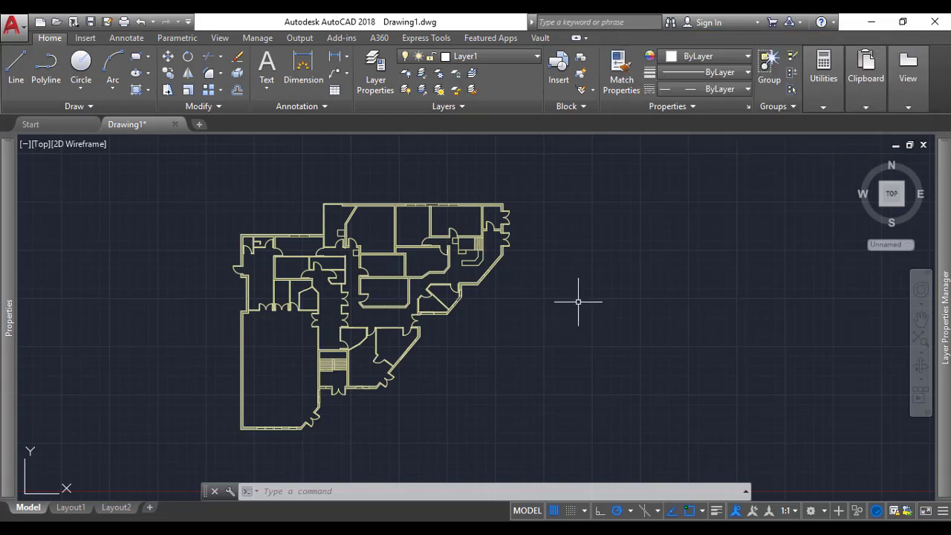
- Preview a crossing selection from the empty area east of the floor plan across its eastern rooms, and cancel it
scroll(524, 282, up, 2)
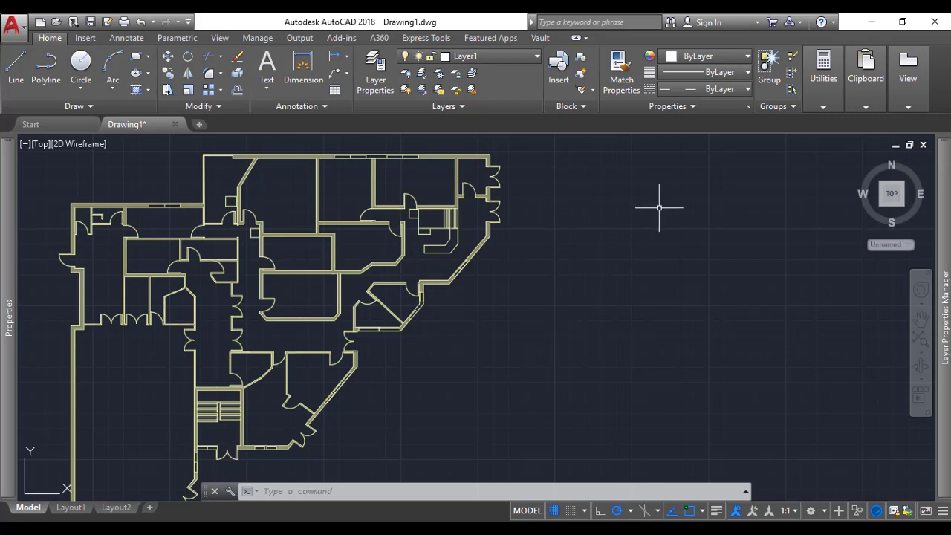
click(686, 190)
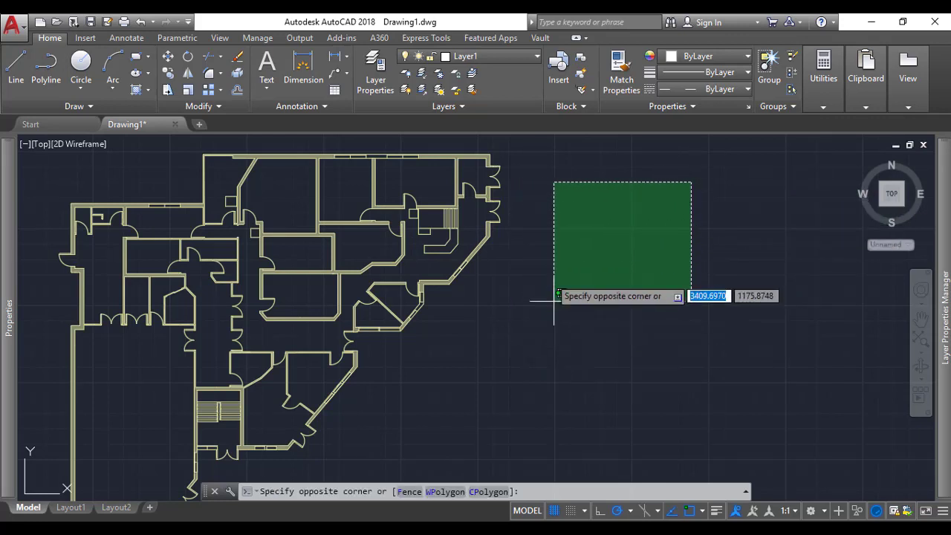
key(Escape)
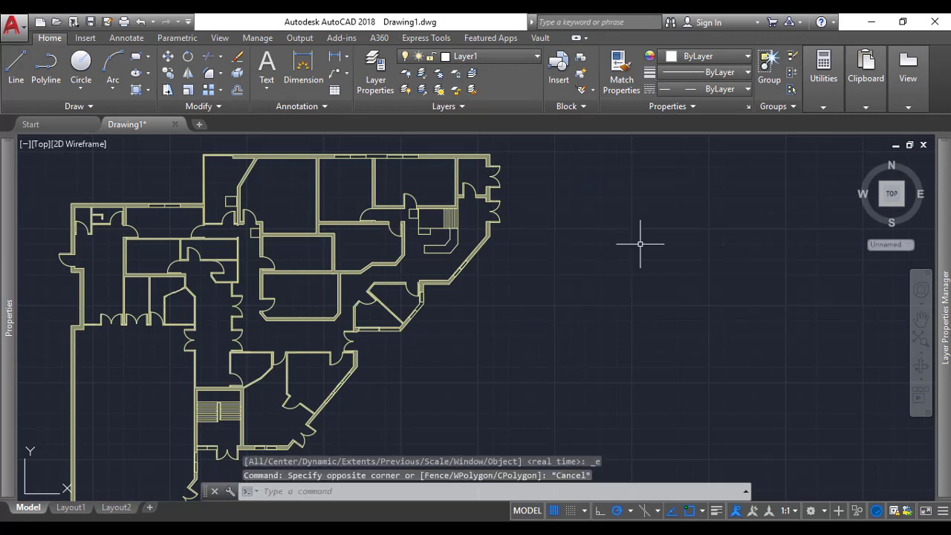
click(681, 183)
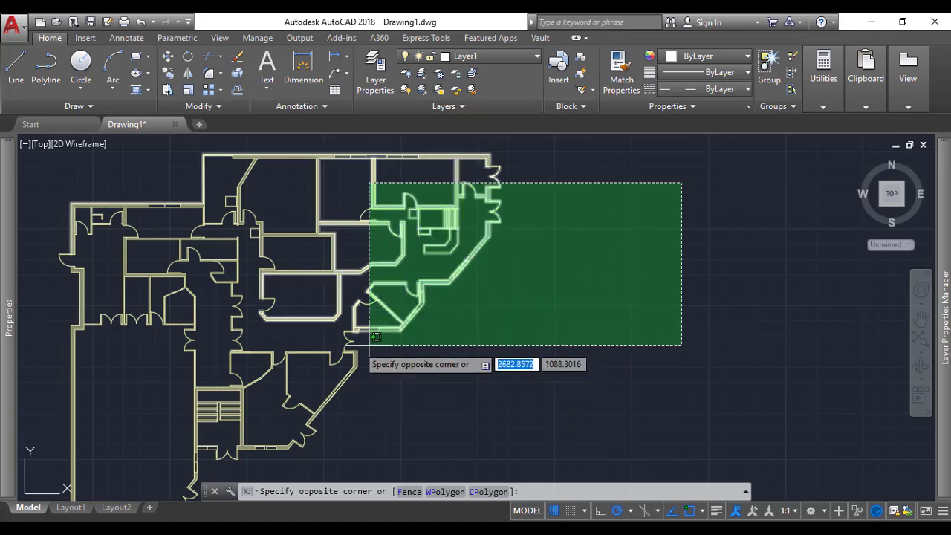
key(Escape)
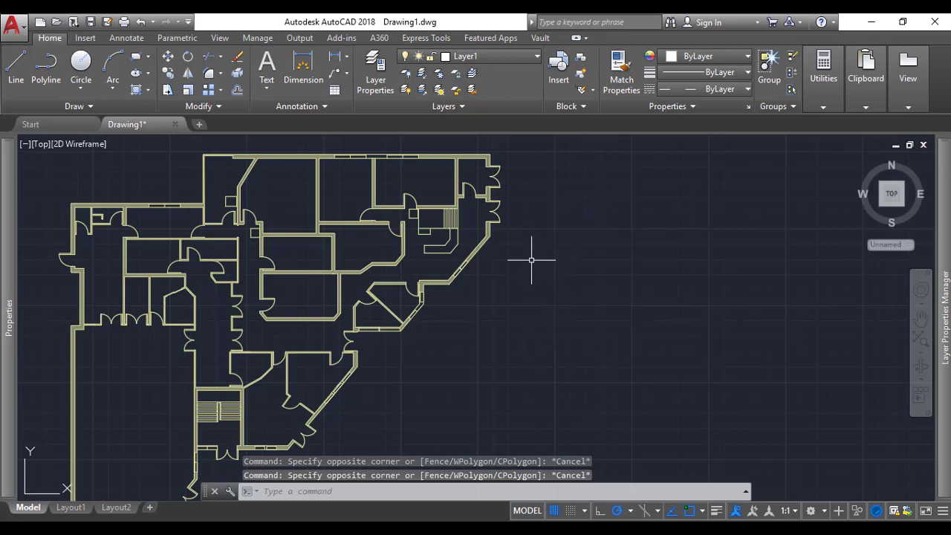
- Preview a window selection from above the floor plan's northwest corner around most of its upper rooms, and cancel it
middle_drag(525, 259, 569, 325)
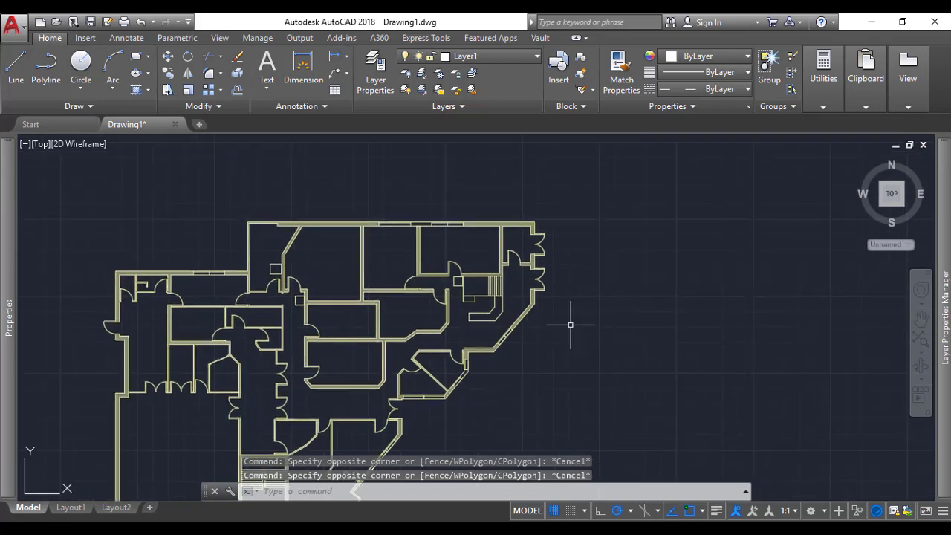
click(192, 181)
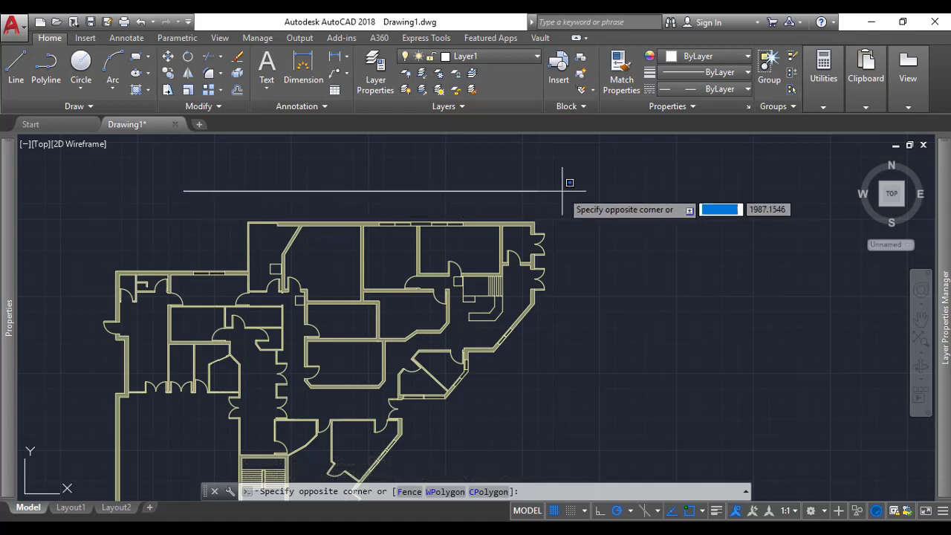
key(Escape)
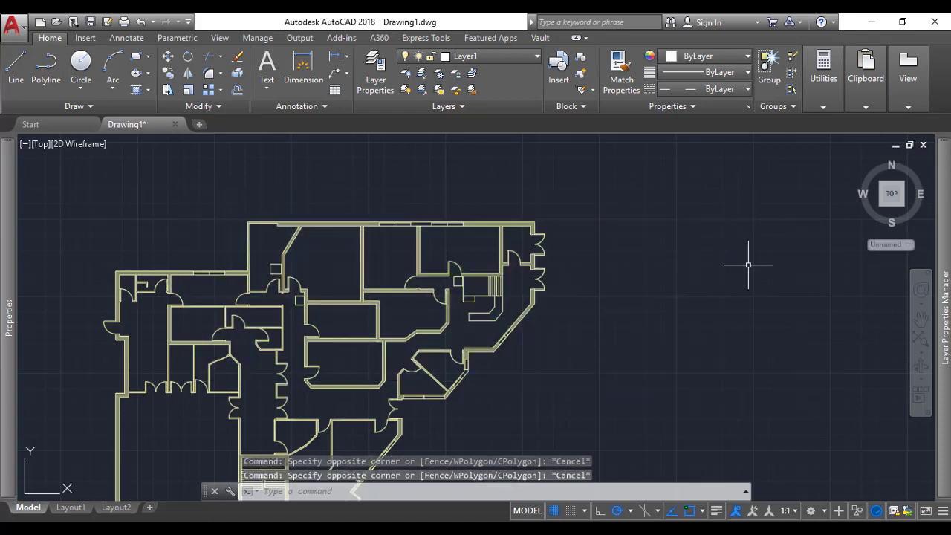
click(730, 187)
key(Escape)
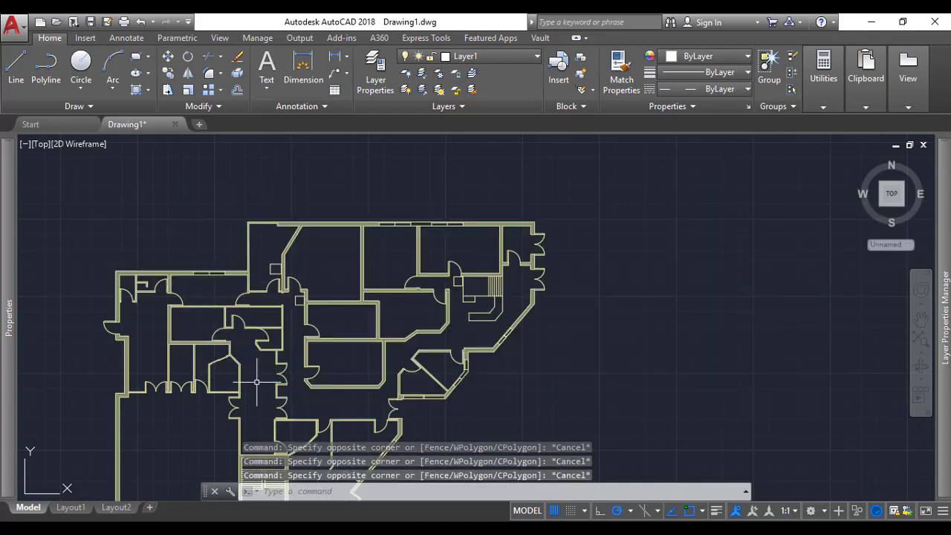
click(140, 183)
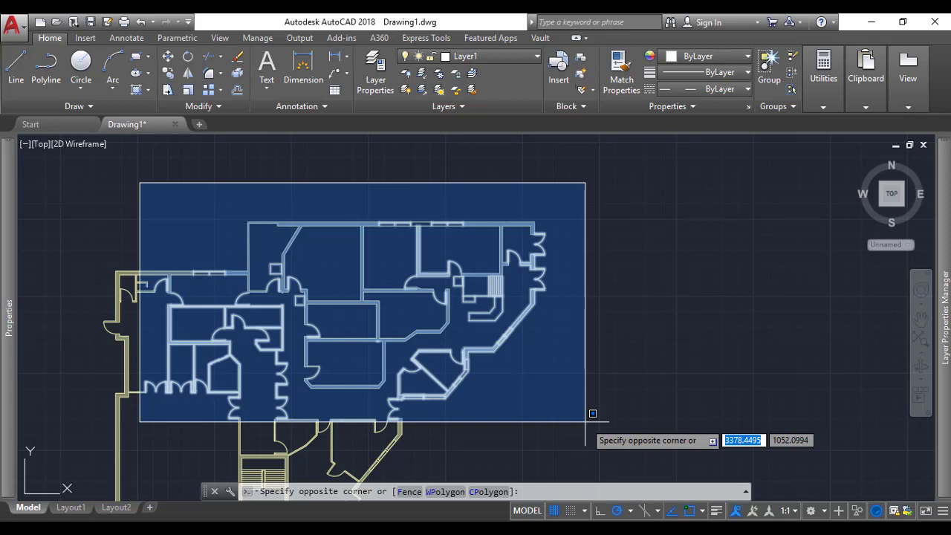
key(Escape)
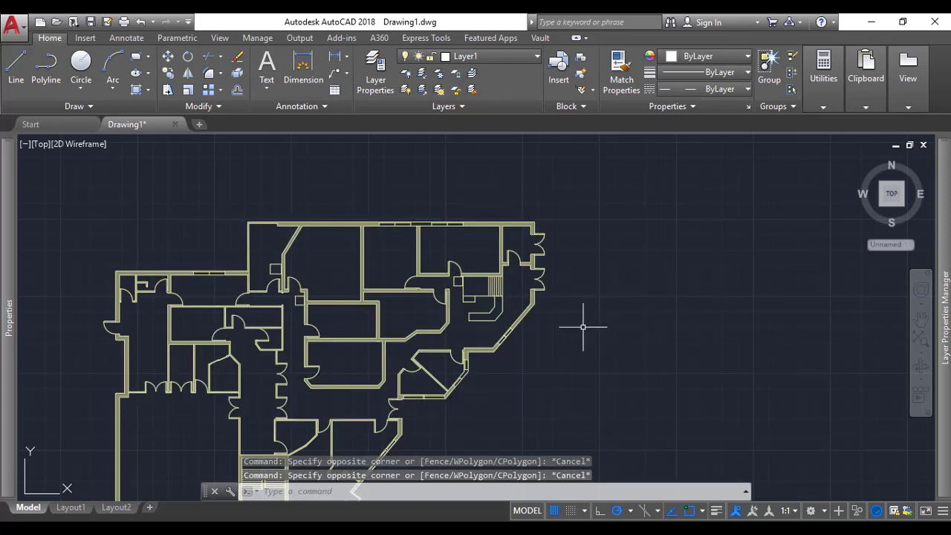
- Select the walls crossed by a multi-point Fence running through the eastern and central rooms, and clear the selection
click(672, 308)
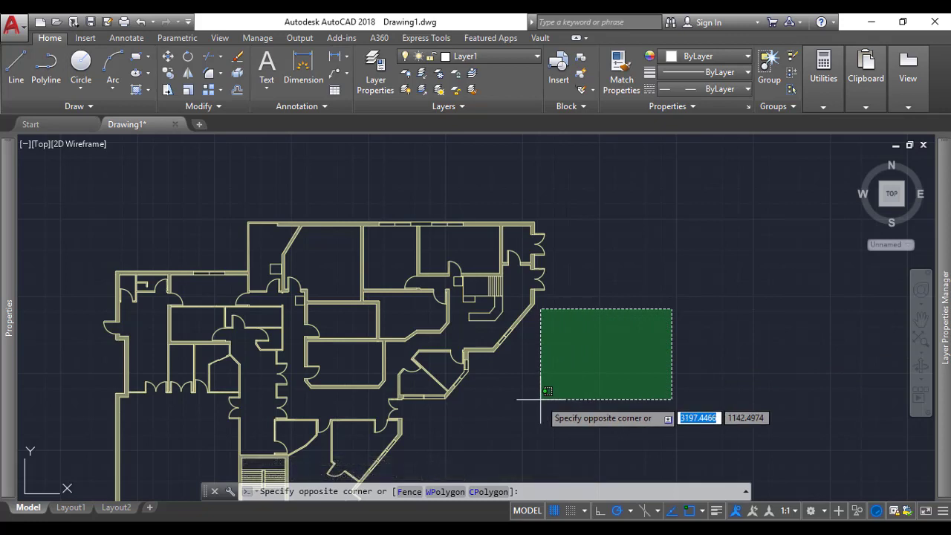
text(f)
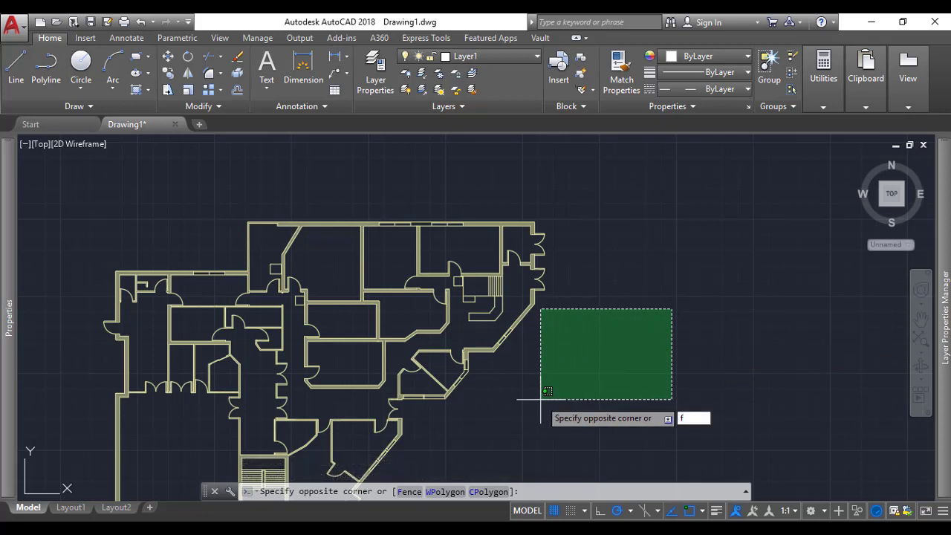
key(Return)
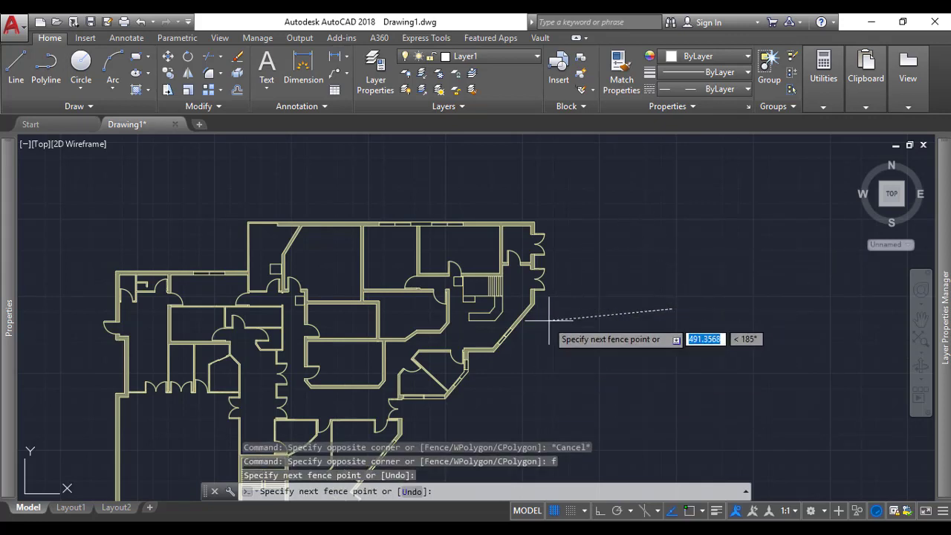
click(462, 336)
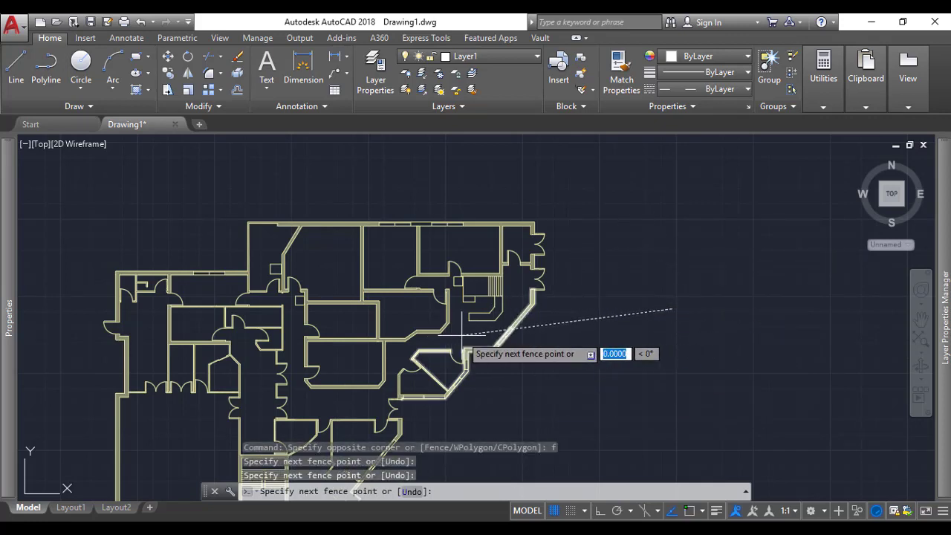
click(420, 413)
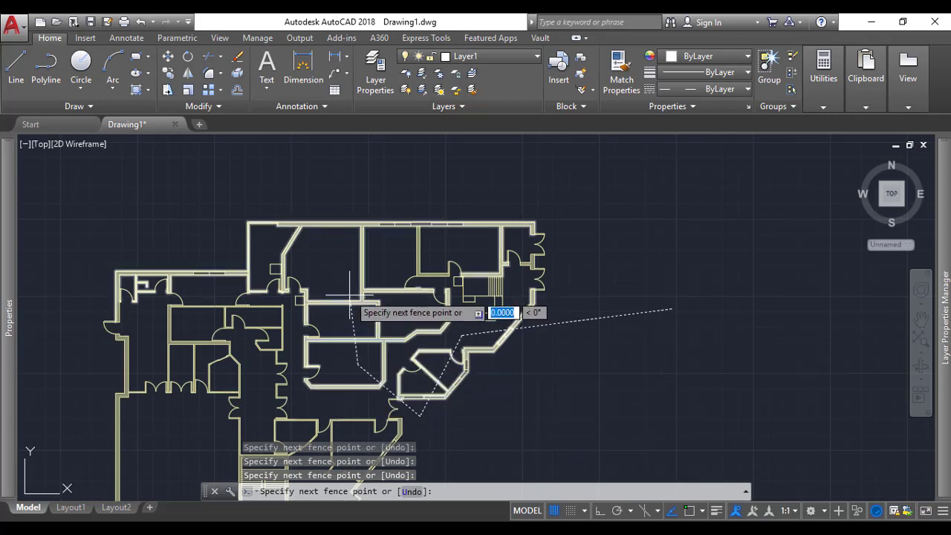
click(350, 296)
click(391, 259)
click(672, 308)
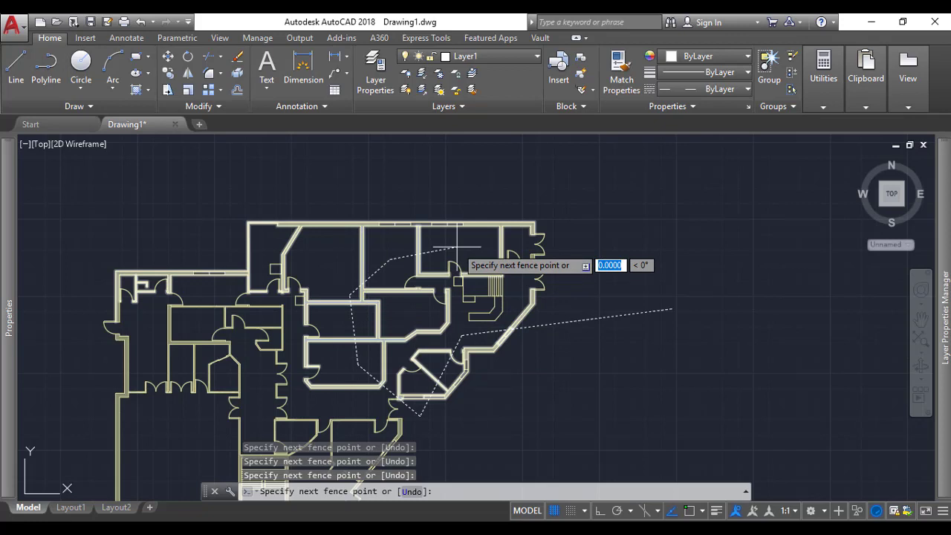
key(Return)
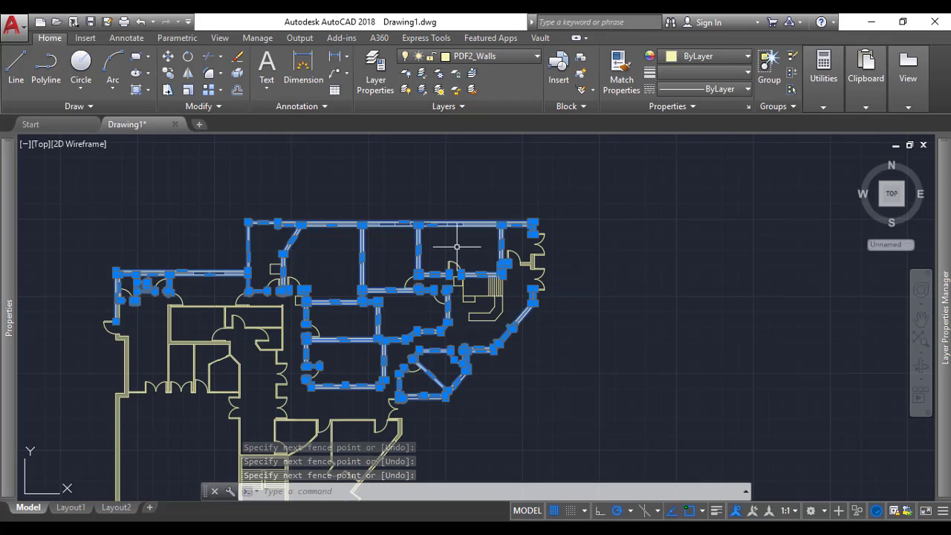
key(Escape)
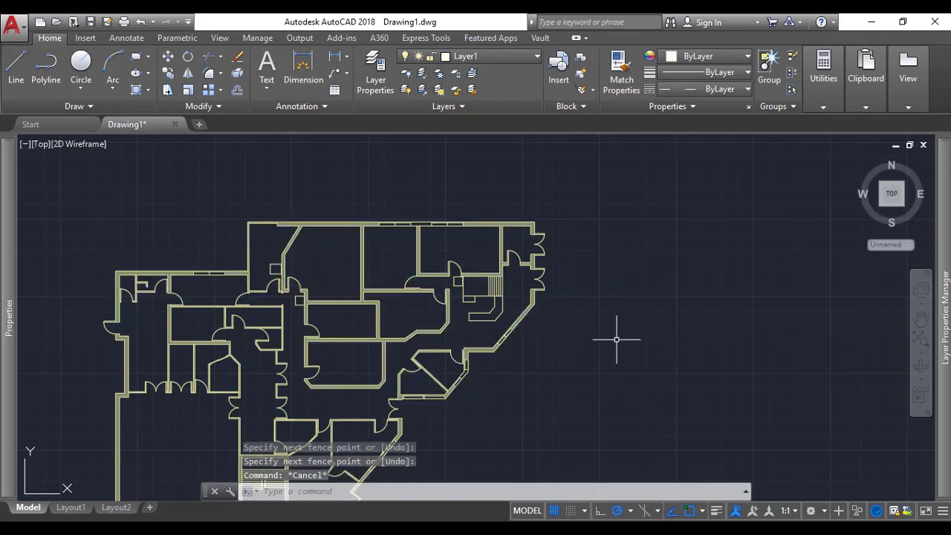
- Outline the floor plan's eastern rooms with a five-point WPolygon selection, and cancel it
click(690, 239)
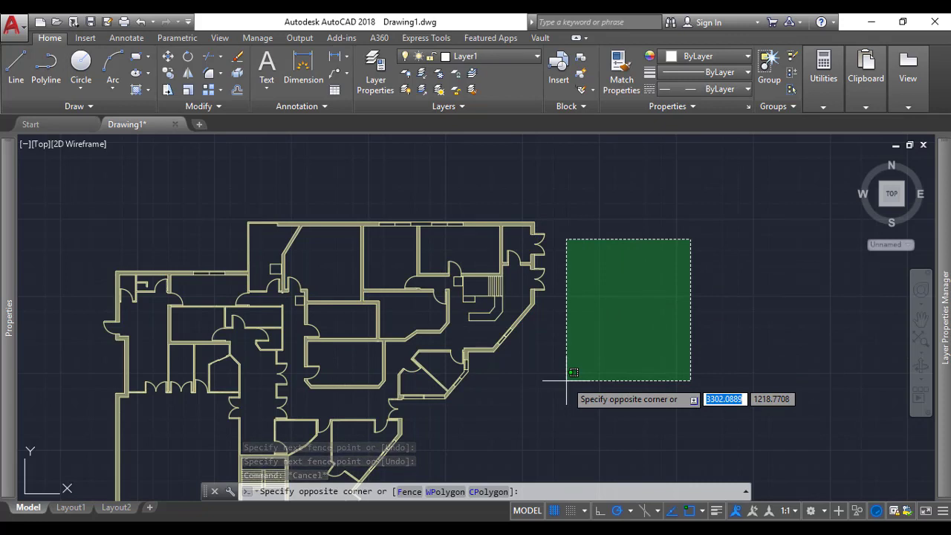
text(wp)
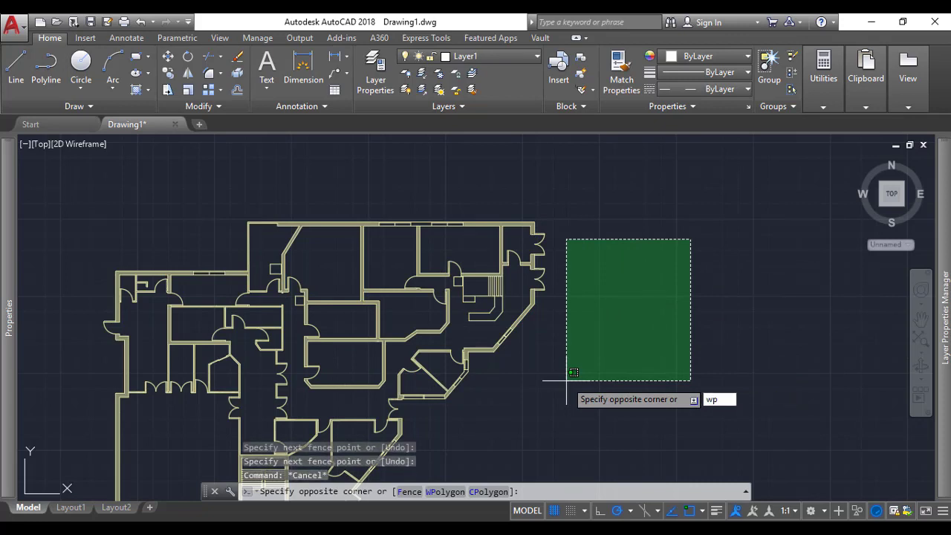
key(Return)
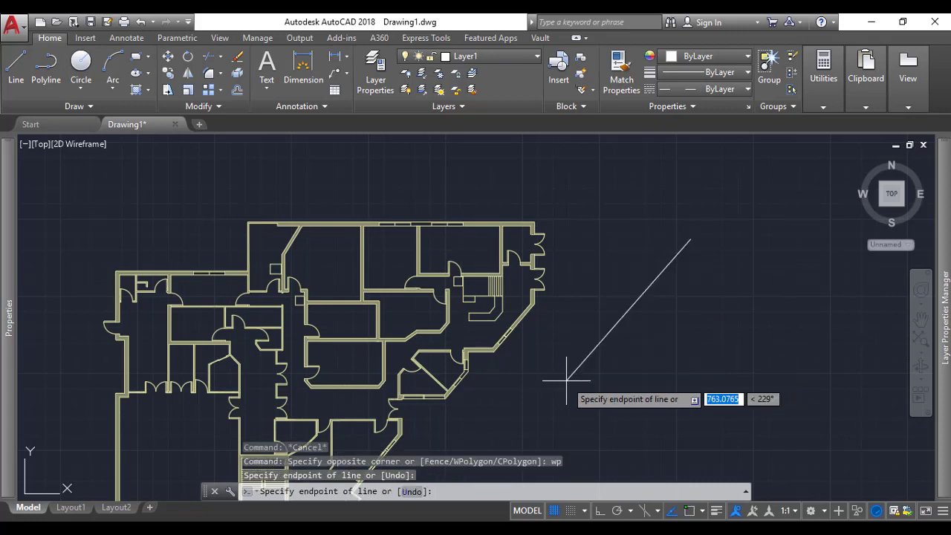
click(487, 419)
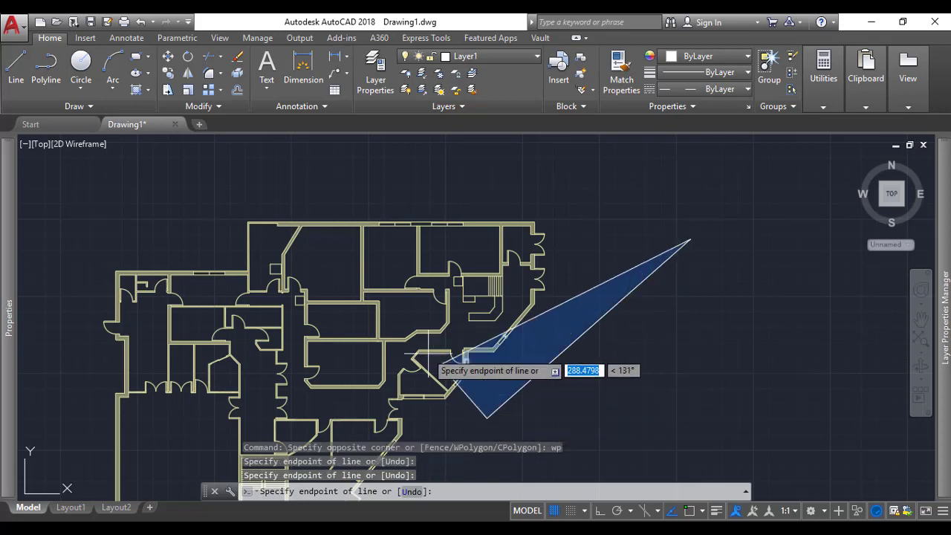
click(407, 321)
click(465, 192)
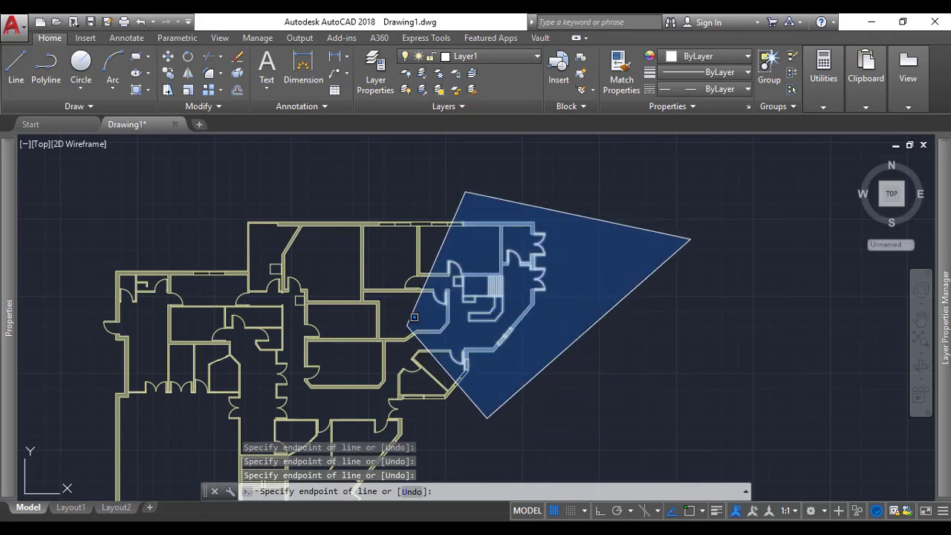
click(606, 159)
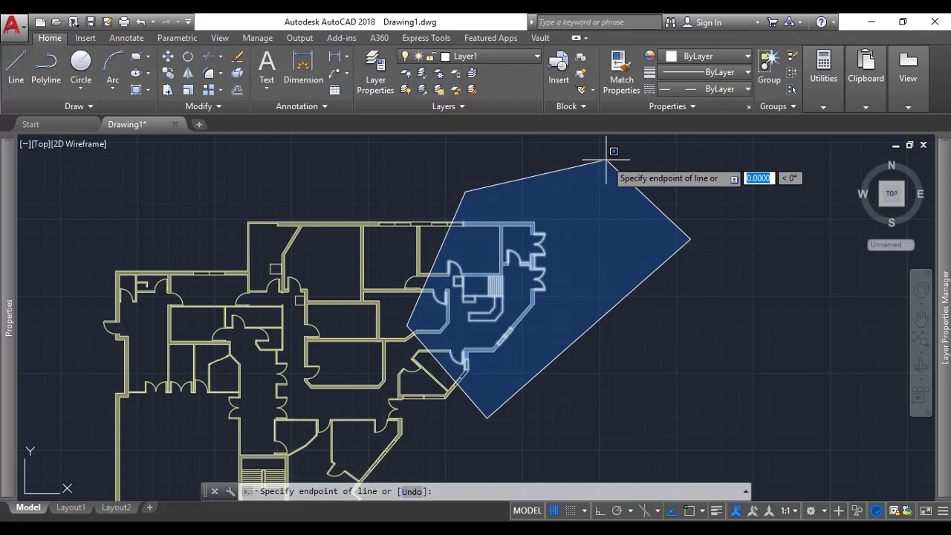
key(Escape)
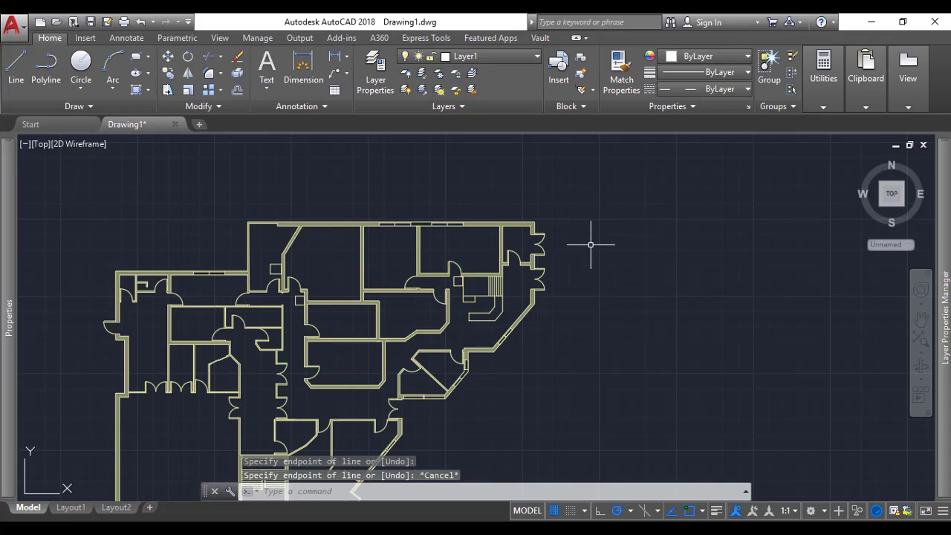
- Outline the floor plan's eastern rooms with a multi-point CPolygon selection, and cancel it
click(676, 230)
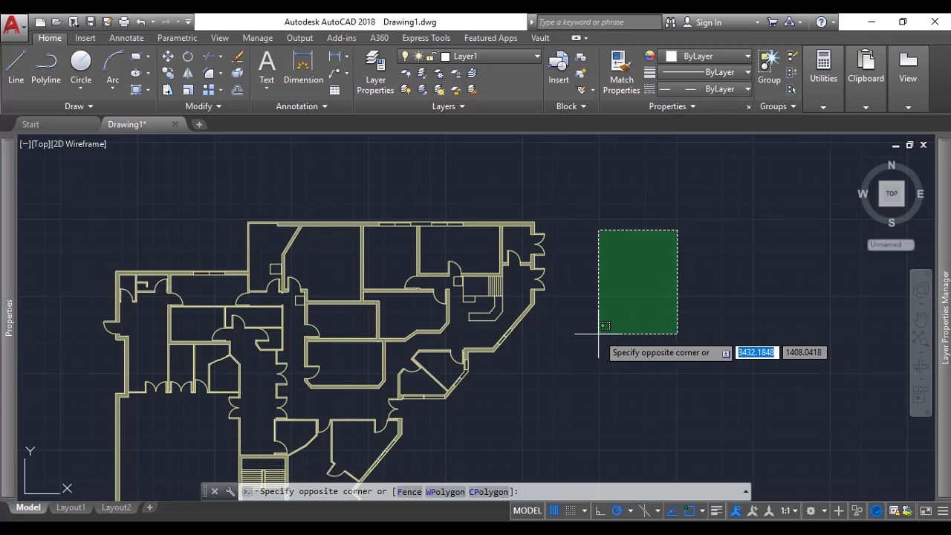
text(cp)
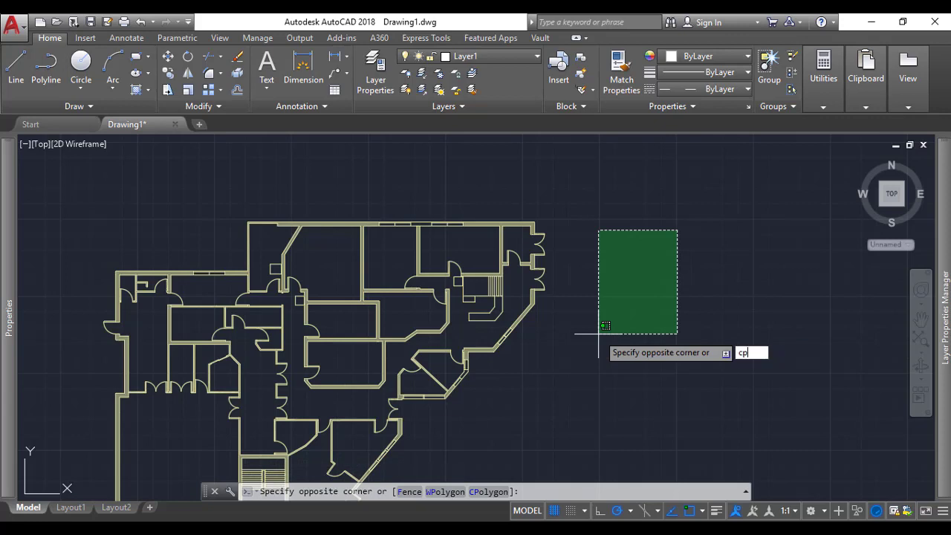
key(Return)
click(464, 425)
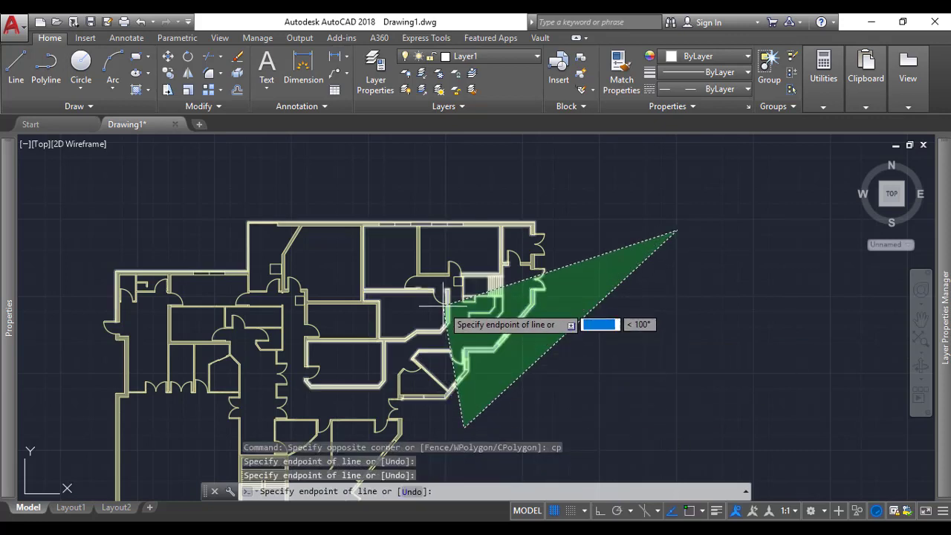
click(412, 312)
click(483, 201)
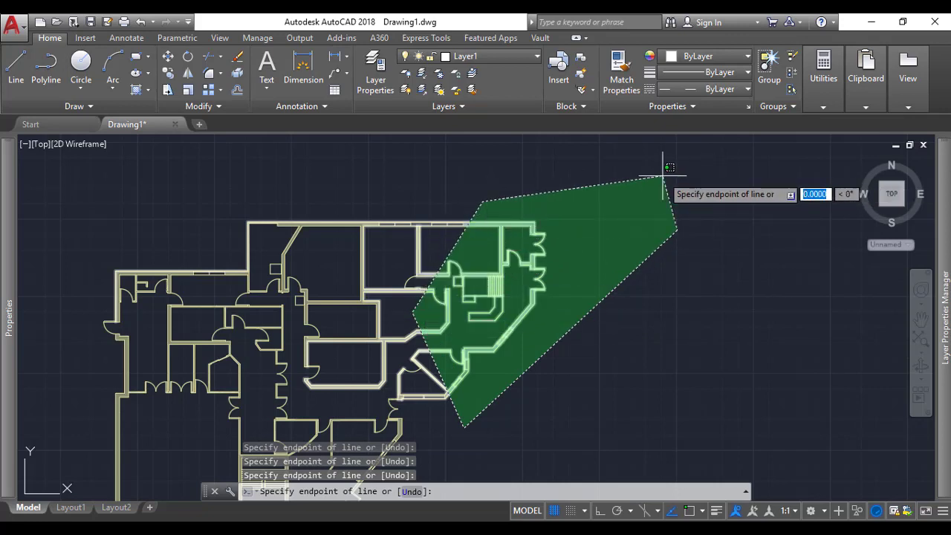
key(Escape)
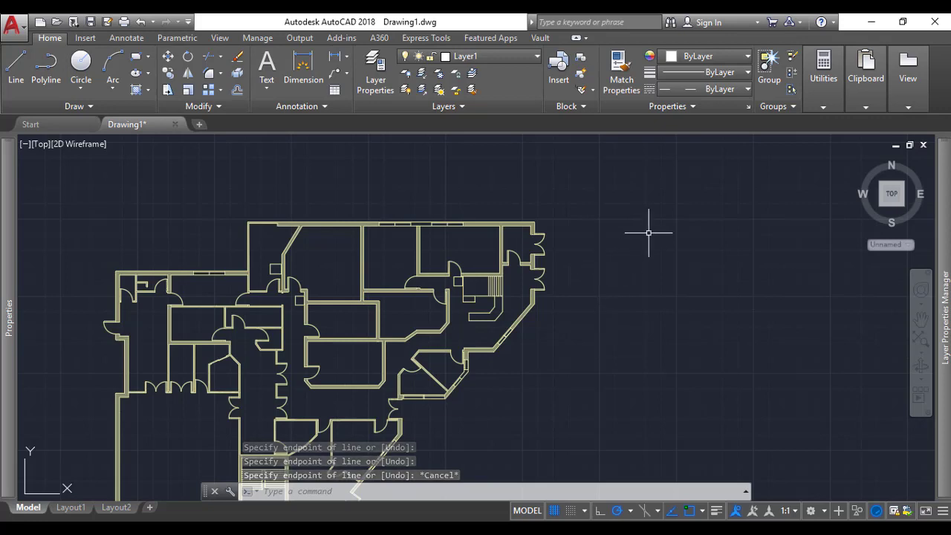
- Select the floor plan's northern, central and eastern rooms with a crossing lasso from the empty area to the east, and clear the selection
mouse_move(647, 233)
mouse_down()
mouse_move(592, 376)
mouse_move(550, 410)
mouse_move(462, 450)
mouse_move(396, 456)
mouse_move(339, 390)
mouse_move(319, 222)
mouse_move(522, 123)
mouse_move(635, 160)
mouse_move(661, 178)
mouse_move(664, 205)
mouse_up()
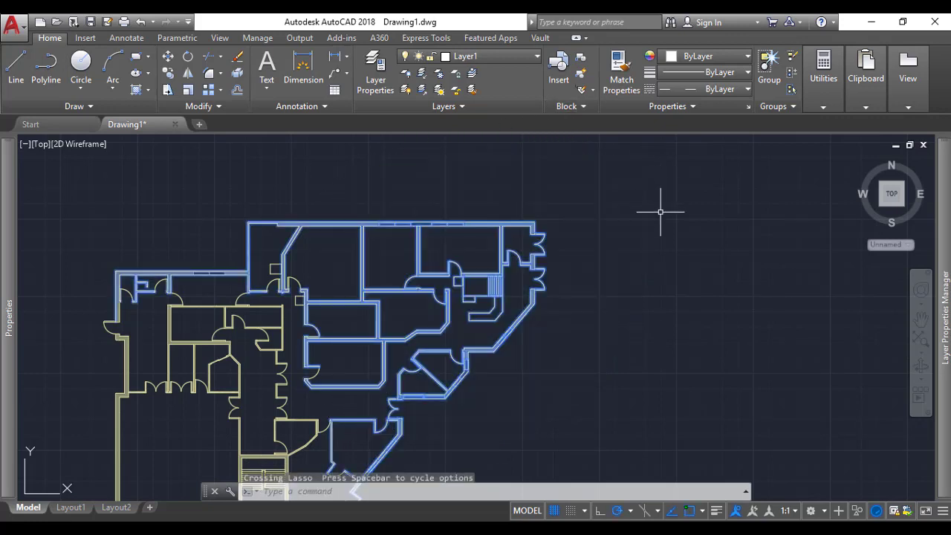
key(Escape)
- Try several crossing lasso selections from above the floor plan's northwest corner, and cancel them
mouse_move(256, 185)
mouse_down()
mouse_move(207, 253)
mouse_move(225, 209)
mouse_up()
mouse_move(439, 161)
mouse_down()
mouse_move(314, 275)
mouse_move(186, 173)
mouse_up()
key(Escape)
click(194, 190)
mouse_move(193, 222)
mouse_down()
mouse_move(254, 261)
mouse_move(253, 248)
mouse_up()
mouse_move(264, 179)
mouse_down()
mouse_move(225, 258)
mouse_move(240, 253)
mouse_up()
key(Escape)
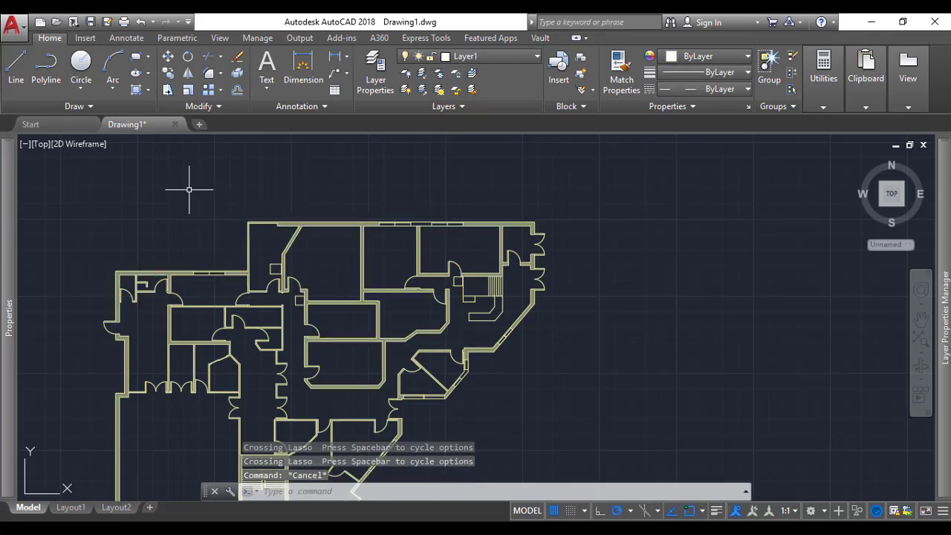
mouse_move(189, 190)
mouse_down()
mouse_move(163, 292)
mouse_move(308, 450)
mouse_move(547, 297)
mouse_move(347, 249)
mouse_up()
key(Escape)
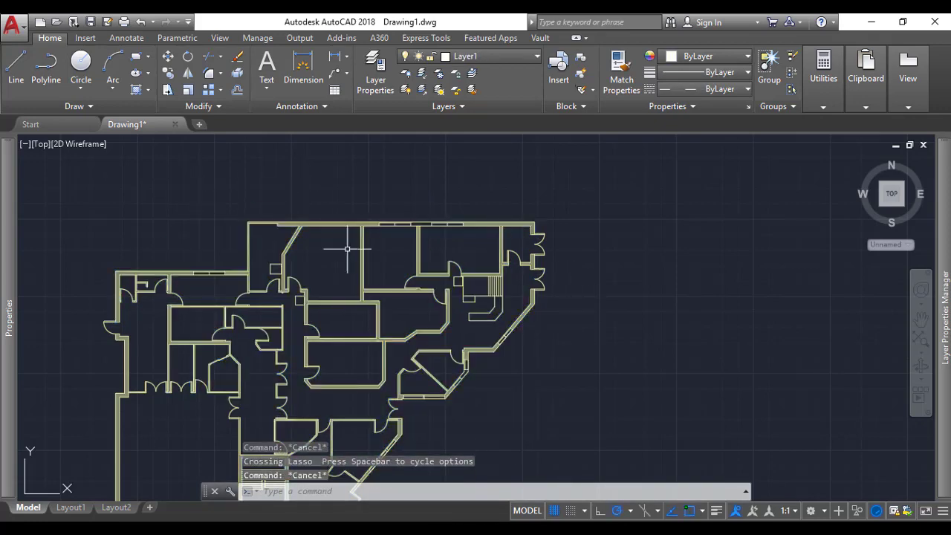
- Select the objects enclosed by a window lasso around the northern and eastern rooms, and clear the selection
click(185, 200)
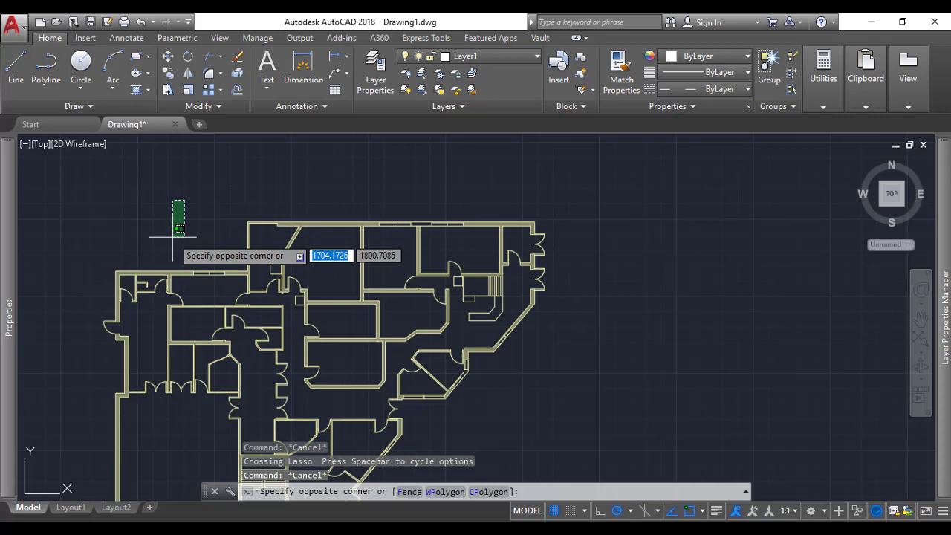
click(198, 206)
click(230, 253)
mouse_move(182, 210)
mouse_down()
mouse_move(287, 293)
mouse_move(590, 392)
mouse_move(631, 248)
mouse_move(615, 172)
mouse_move(442, 148)
mouse_move(309, 148)
mouse_move(229, 157)
mouse_move(211, 170)
mouse_up()
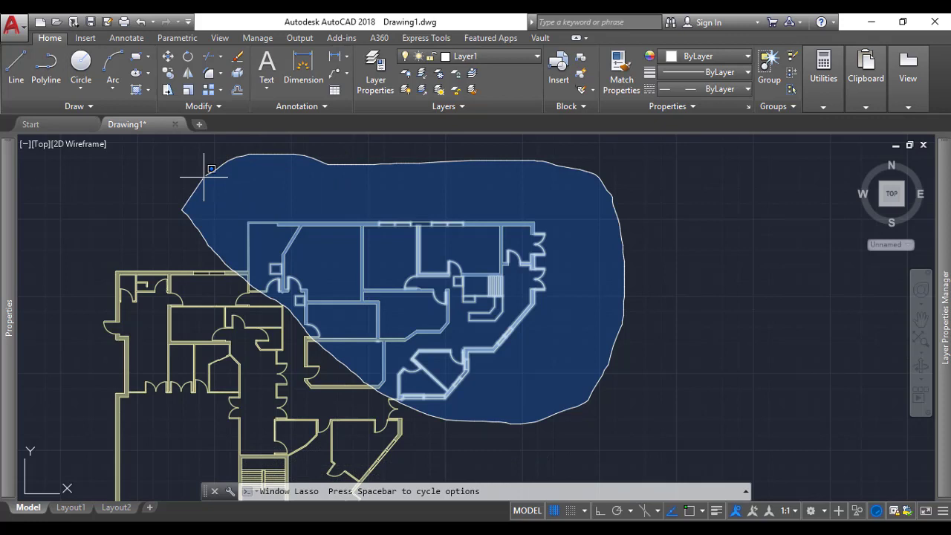
drag(211, 170, 211, 170)
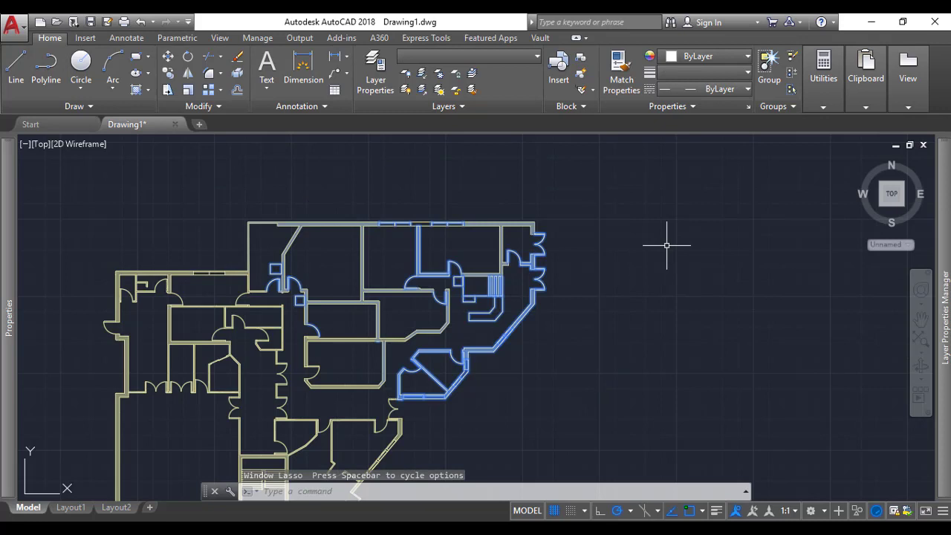
key(Escape)
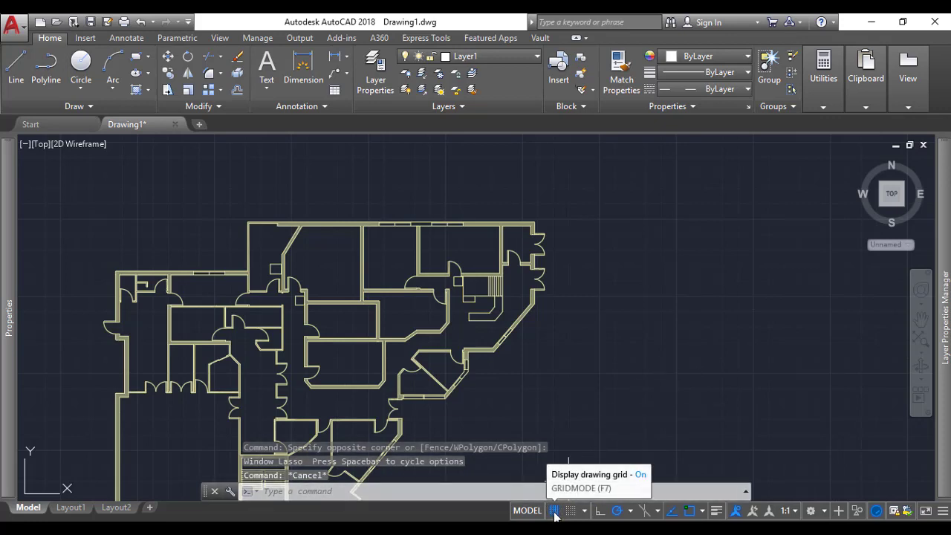
- Toggle the drawing grid off and back on, and turn on snap mode
scroll(569, 329, down, 3)
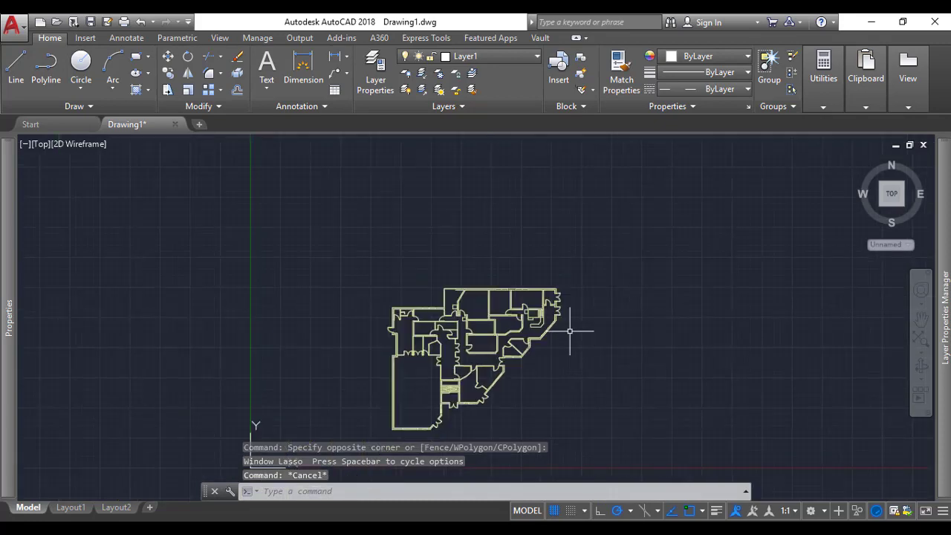
scroll(532, 307, up, 2)
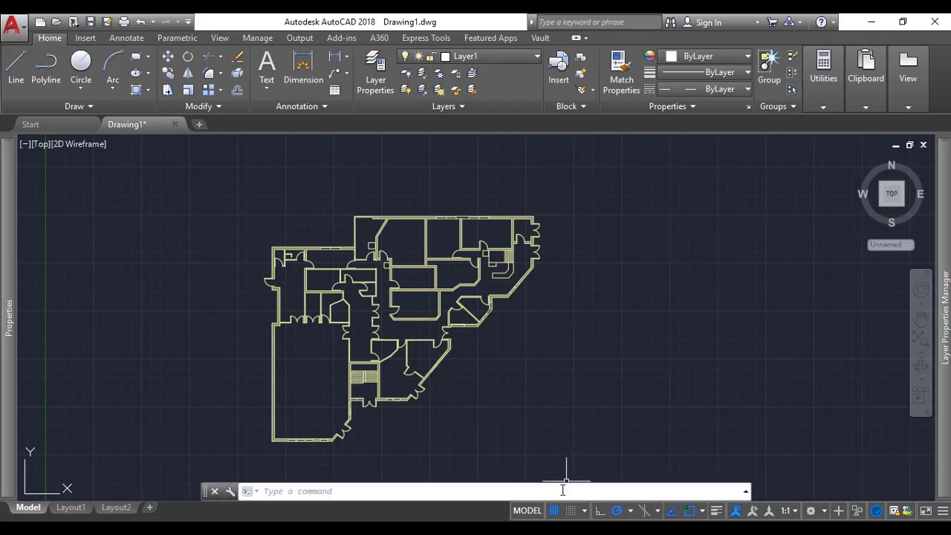
click(554, 511)
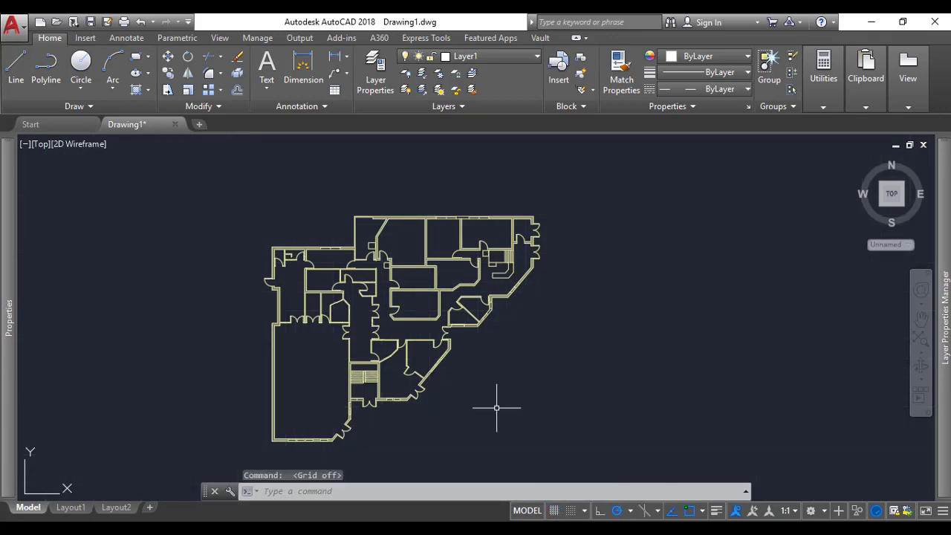
click(554, 511)
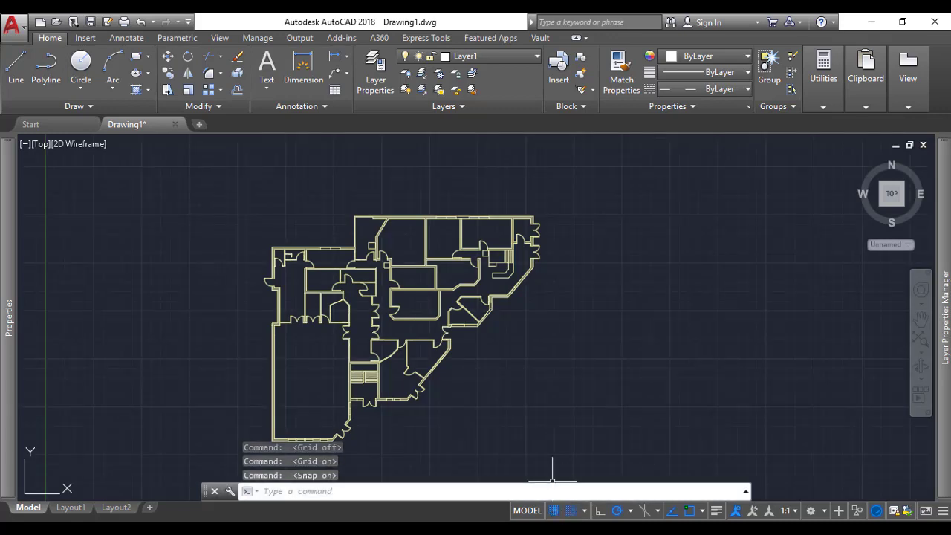
- Start a line with snap mode on in the empty area southeast of the floor plan, cancel it, and turn snap mode off
click(16, 65)
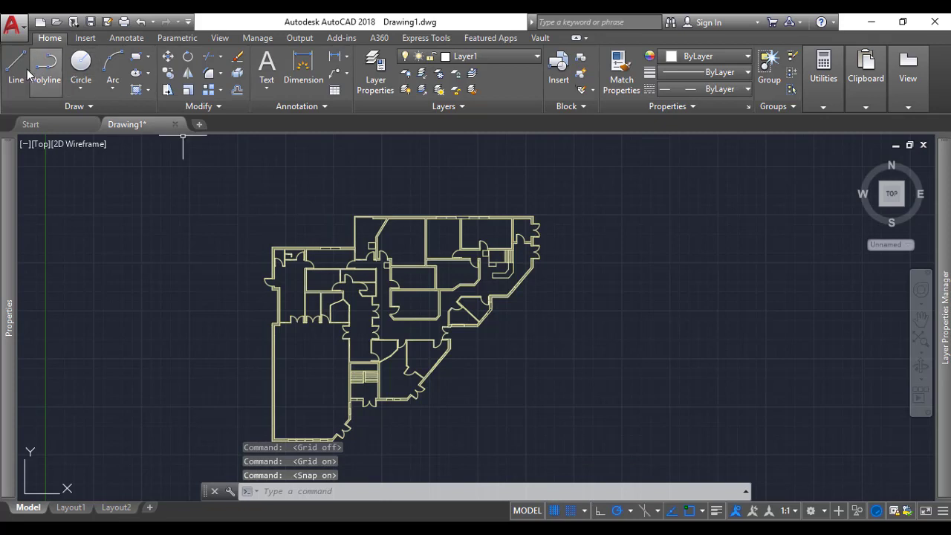
scroll(516, 343, up, 3)
click(518, 337)
key(Escape)
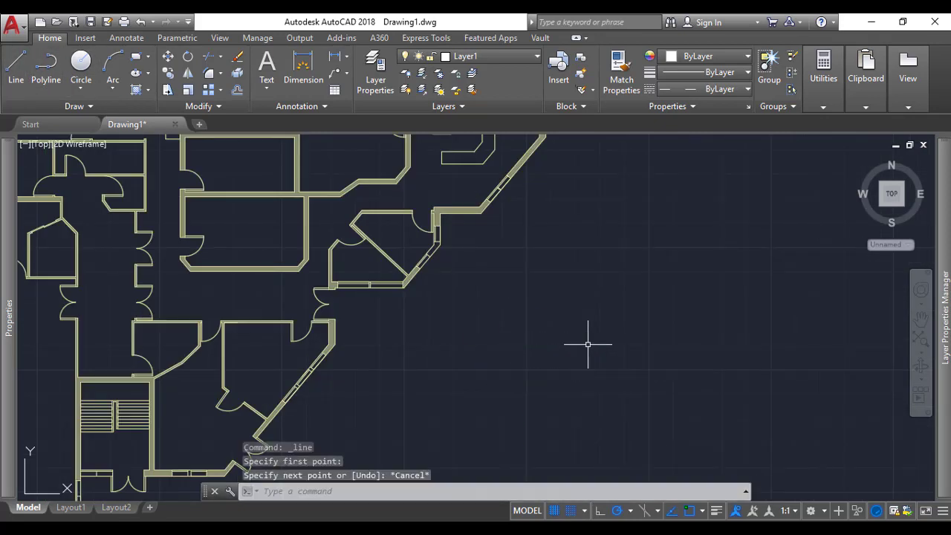
click(571, 511)
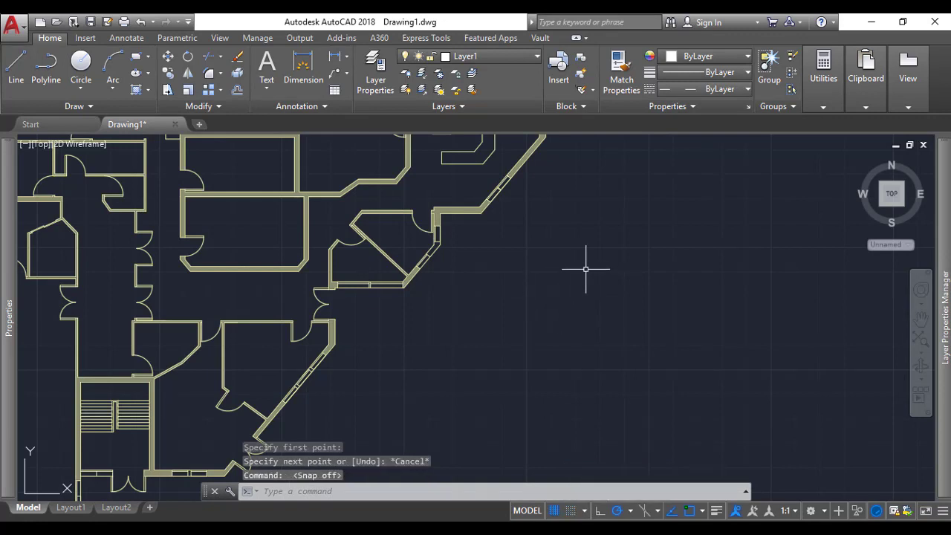
- Start the Line command in an empty area, turn snap mode on, and cancel the command
scroll(567, 297, up, 4)
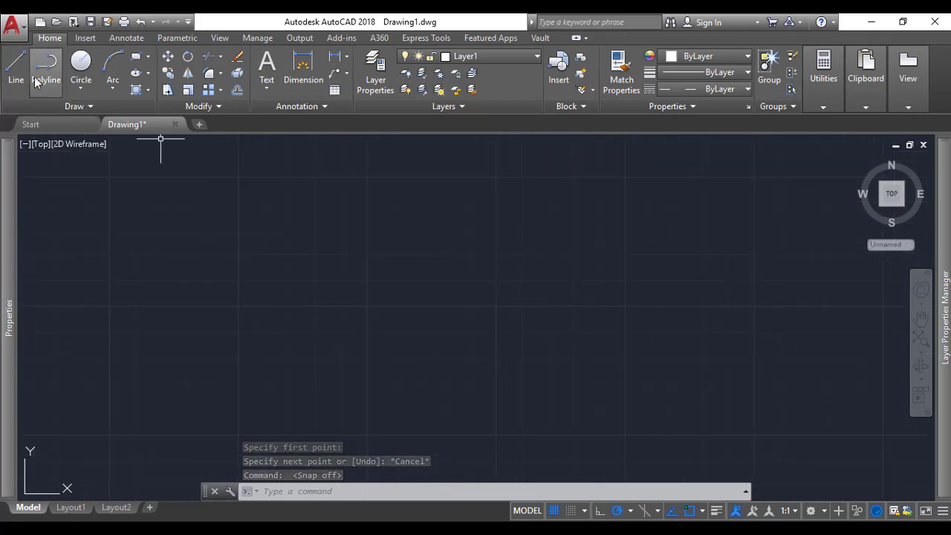
click(16, 65)
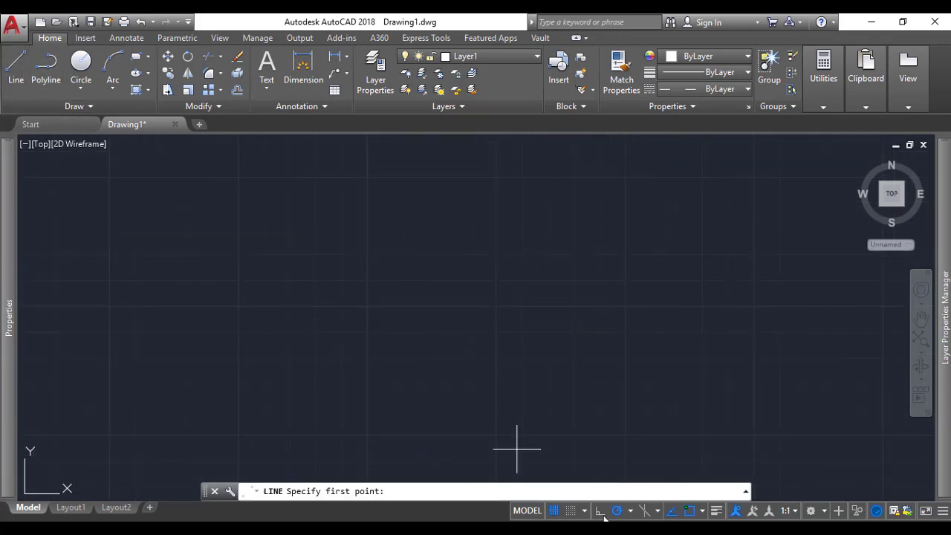
click(571, 511)
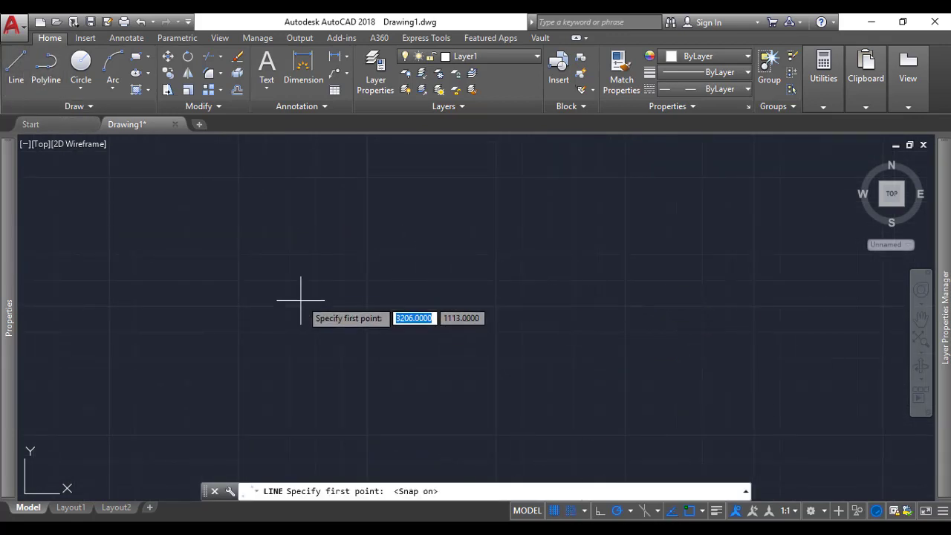
key(Escape)
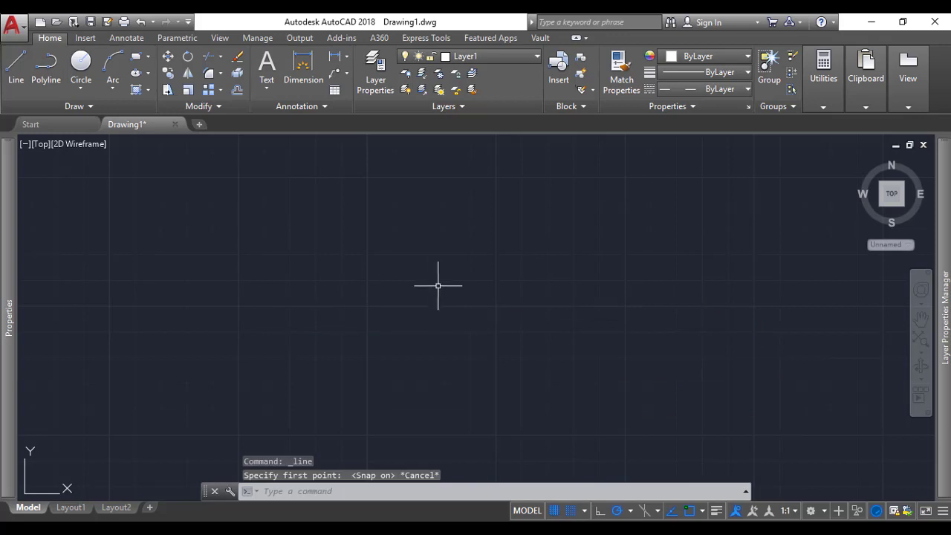
- Examine how the Line command's first point snaps relative to the grid, toggling the grid display off and back on
click(9, 78)
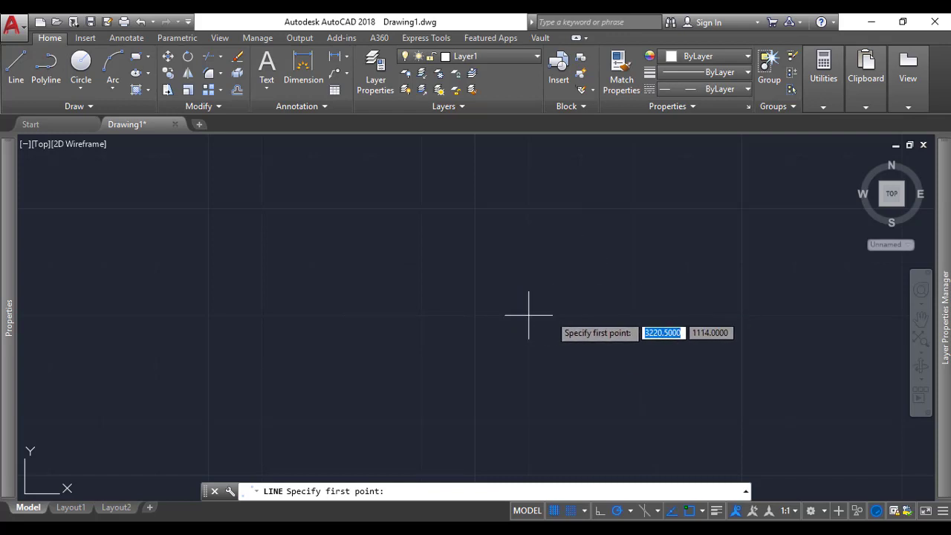
scroll(517, 296, down, 10)
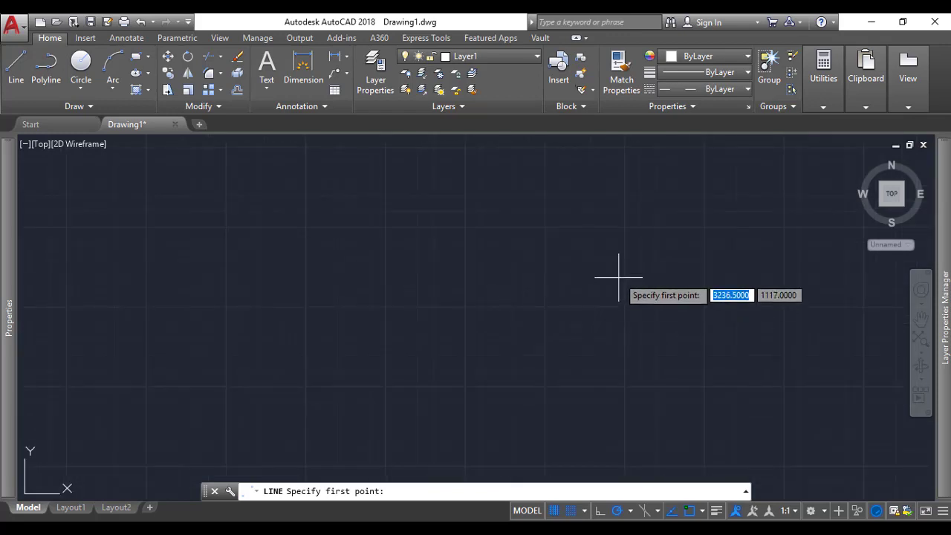
scroll(503, 291, up, 3)
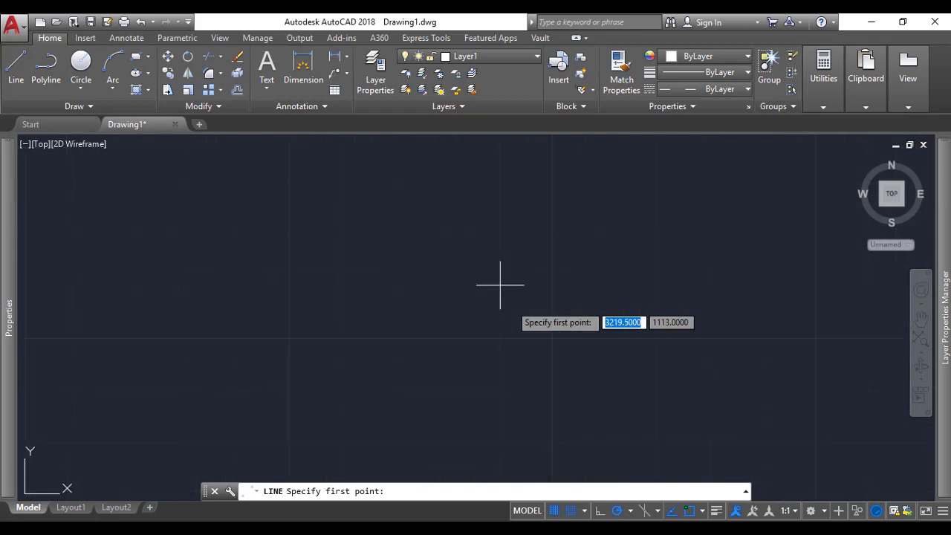
scroll(500, 287, up, 2)
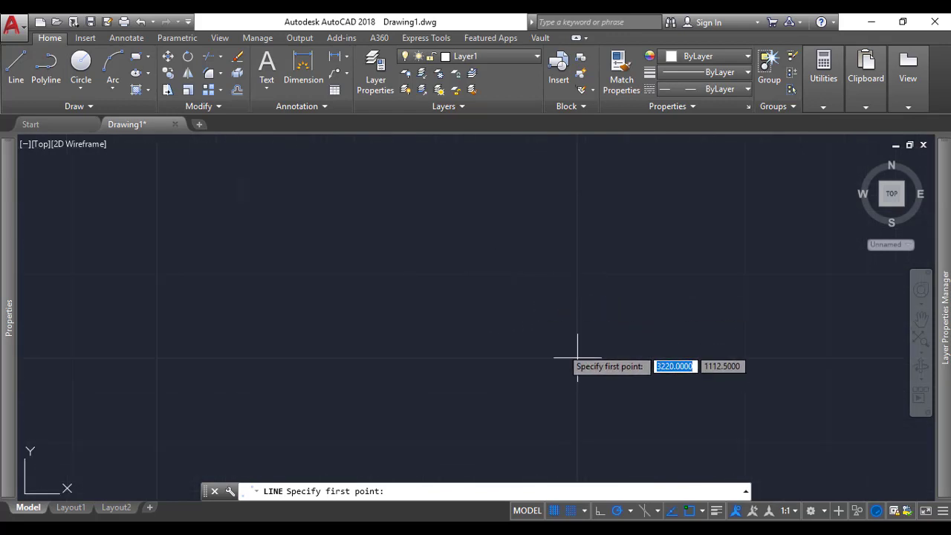
key(F7)
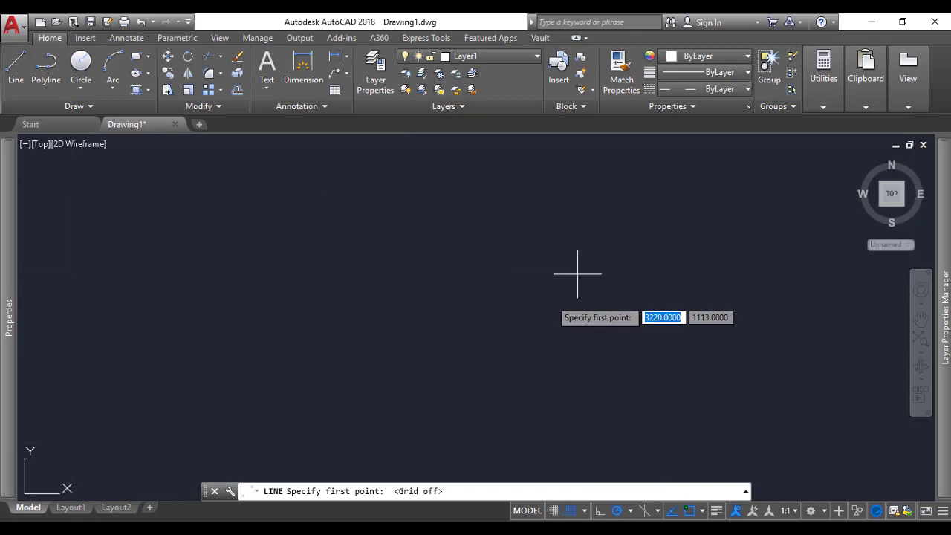
key(F7)
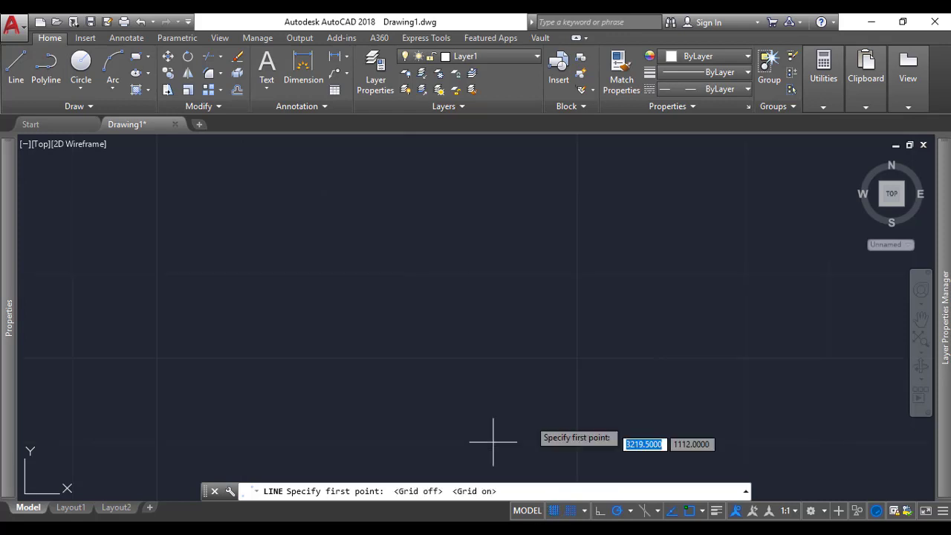
scroll(472, 264, down, 6)
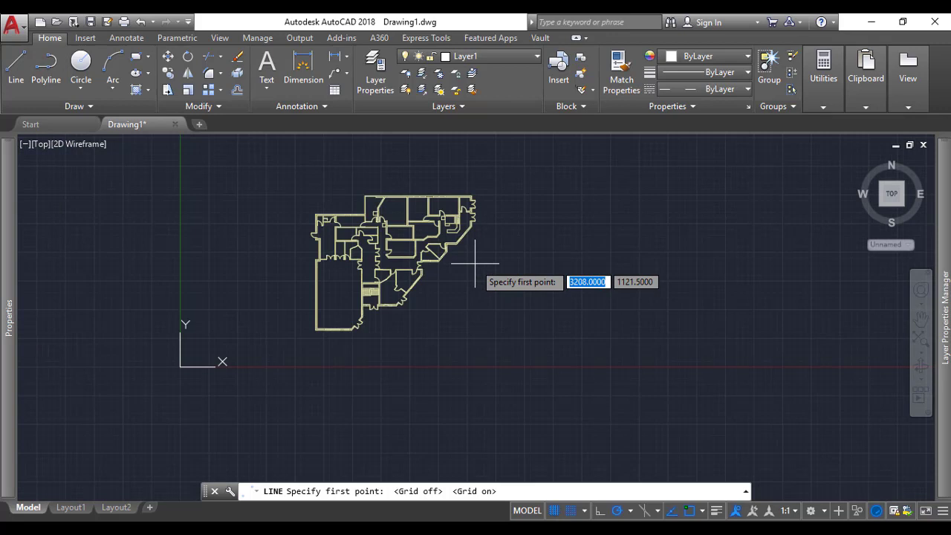
- Turn snap mode off and Ortho mode on, preview an orthogonal line southeast of the floor plan, and cancel it
click(570, 510)
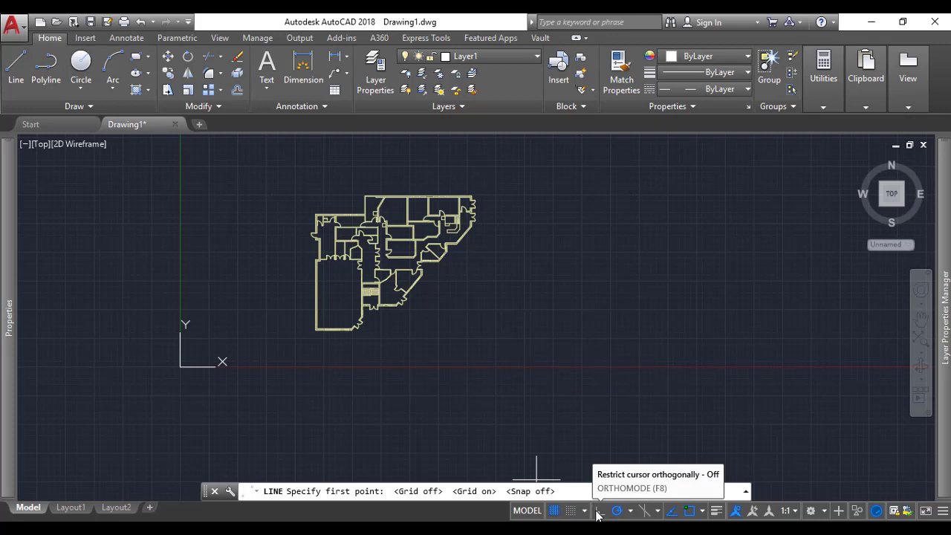
click(603, 510)
click(16, 66)
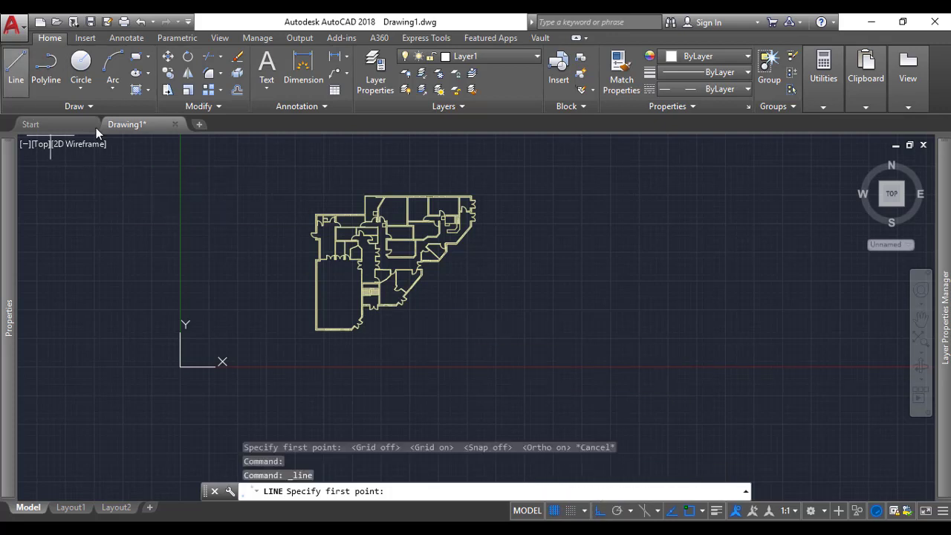
click(529, 293)
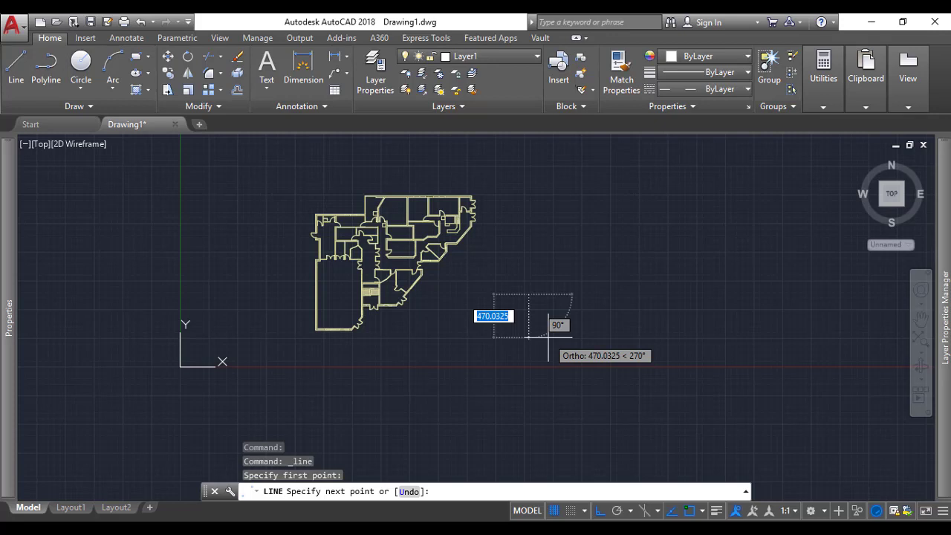
key(Escape)
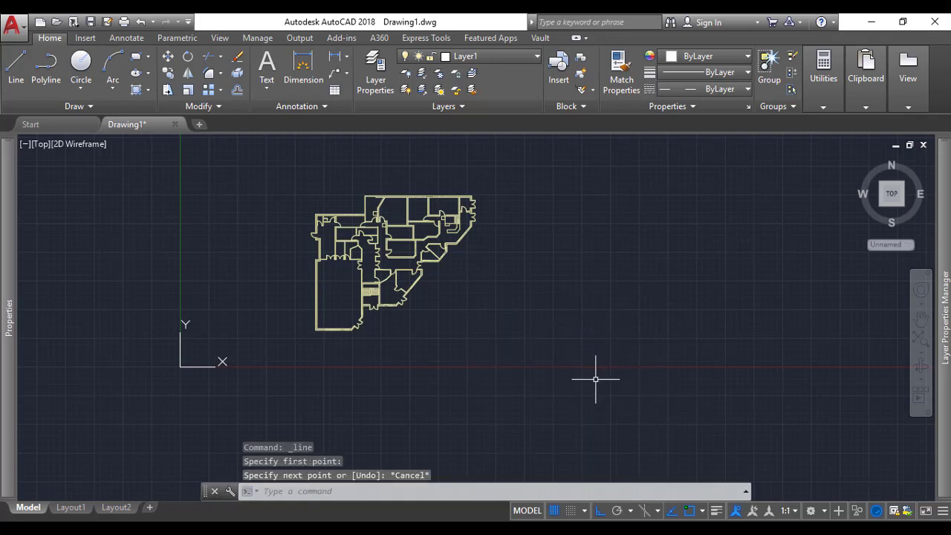
- Turn on polar tracking in place of Ortho mode
click(616, 511)
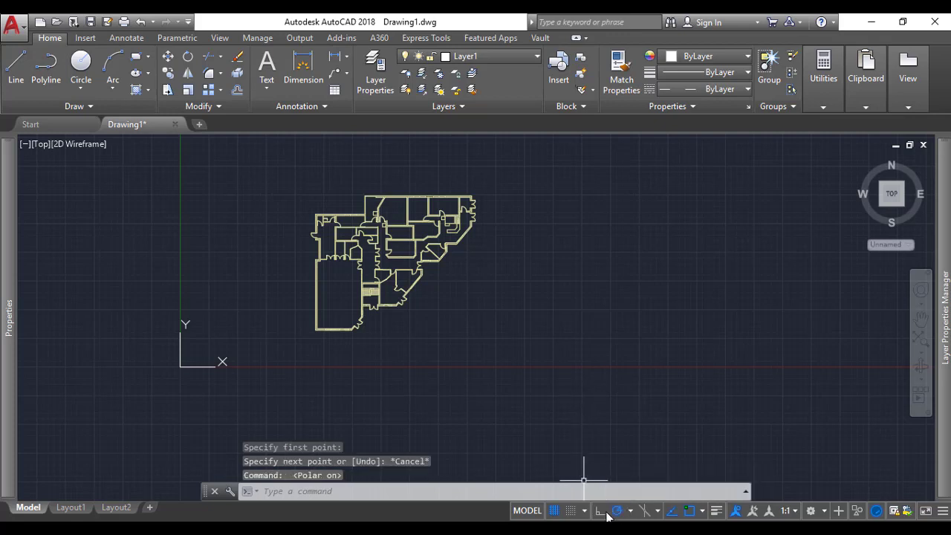
- Review the polar tracking angle options, preview a line at 45° east of the floor plan, and cancel it
click(629, 511)
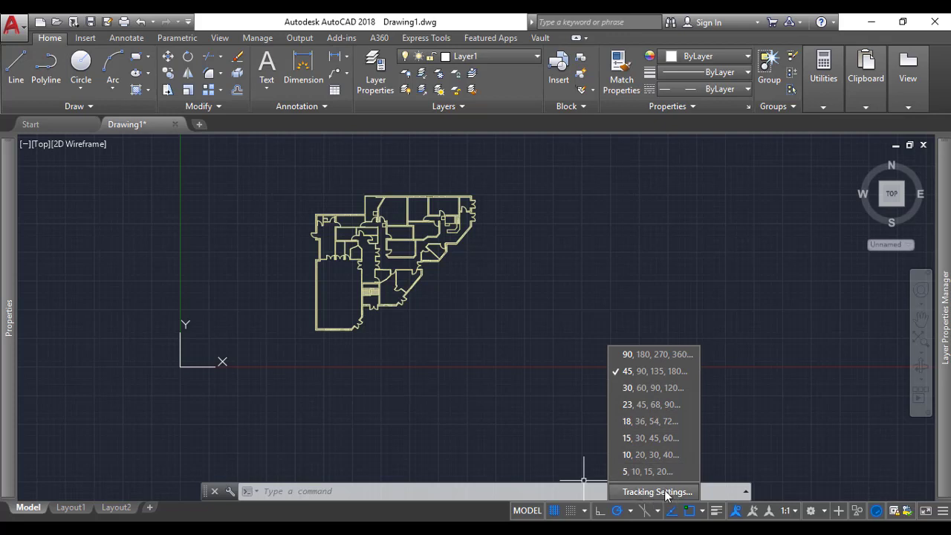
key(Escape)
key(Escape)
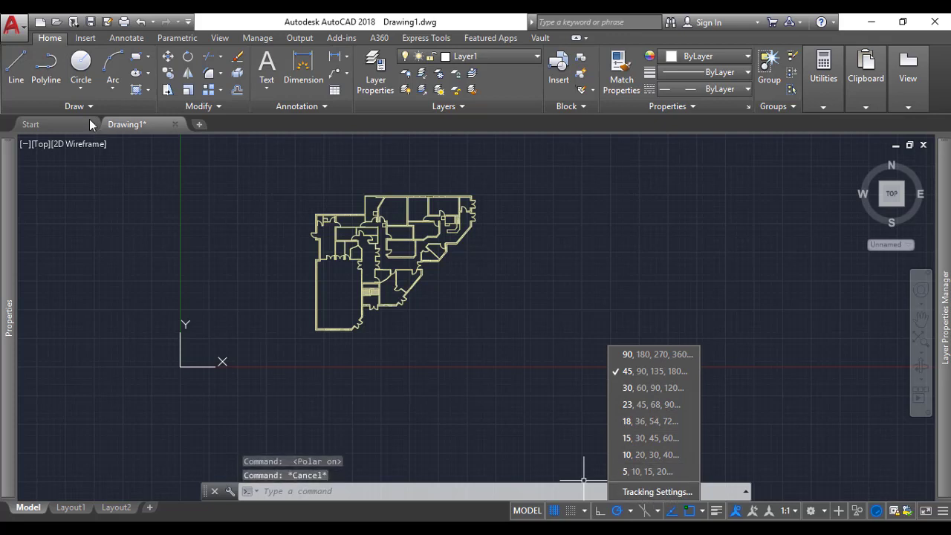
click(16, 65)
scroll(488, 218, up, 2)
click(534, 359)
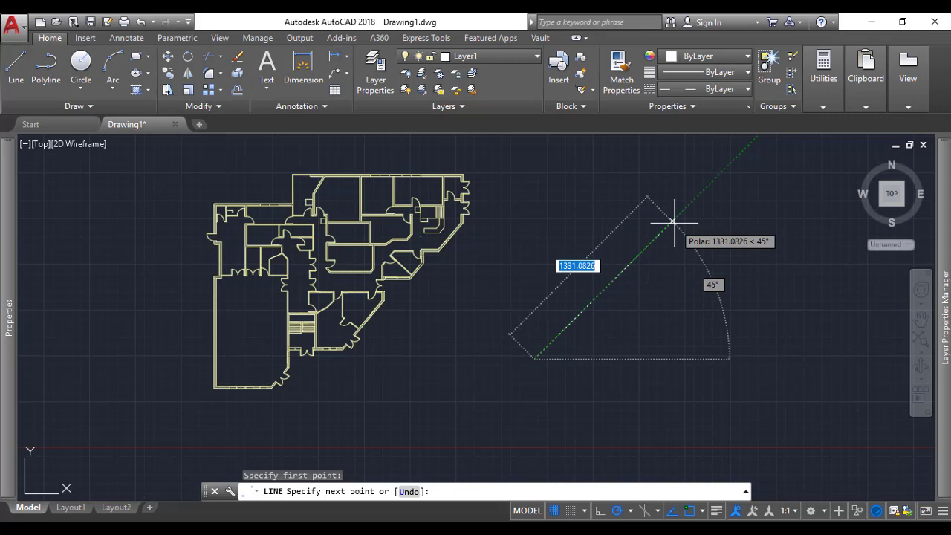
key(Escape)
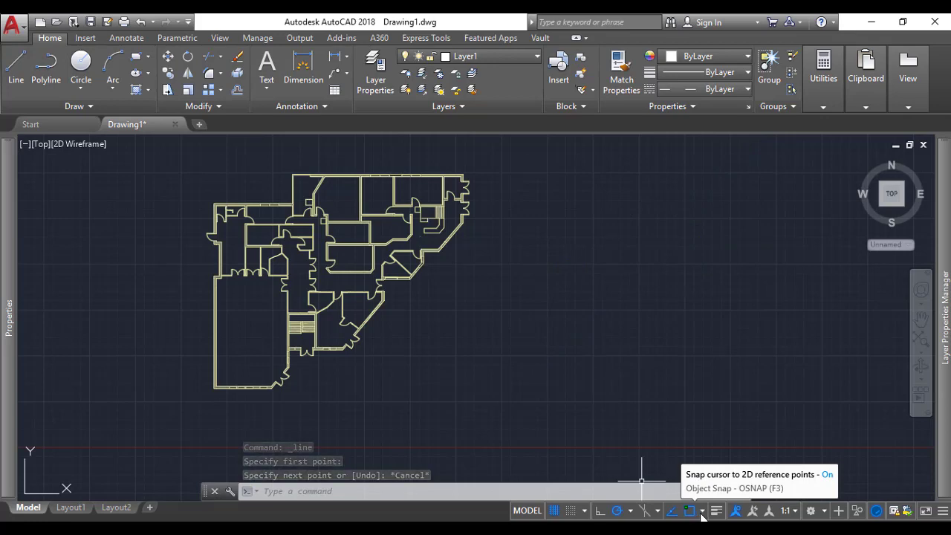
- Draw a rectangle on Layer1 in the empty area east of the floor plan, and delete it
scroll(513, 325, up, 5)
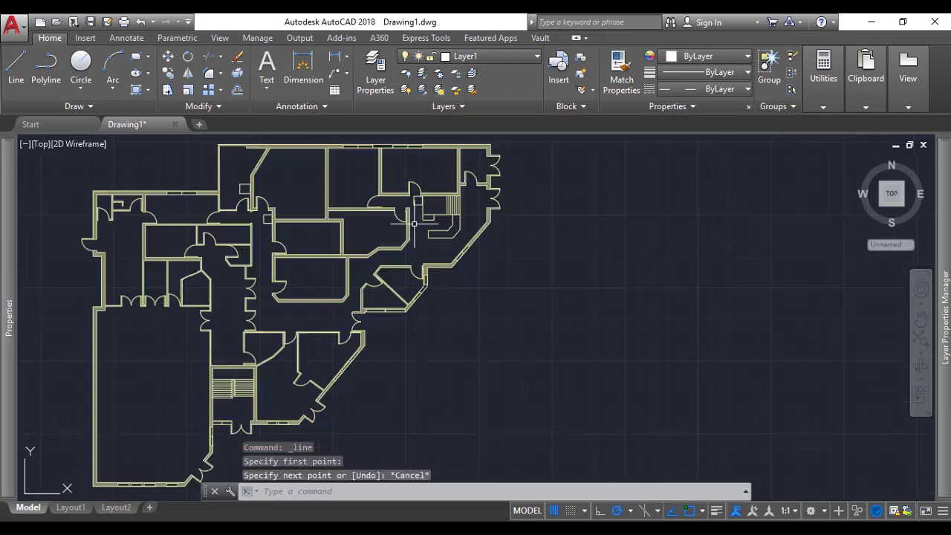
middle_drag(618, 282, 535, 314)
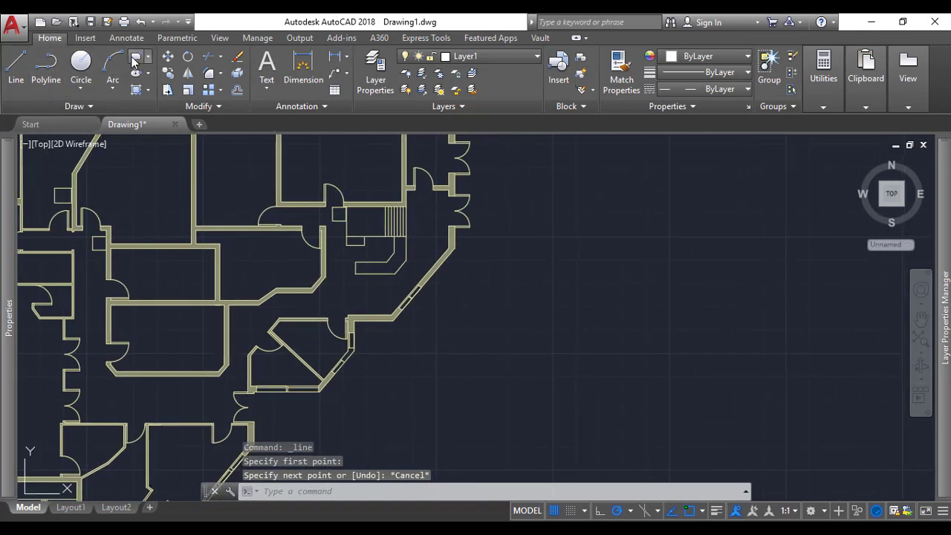
click(136, 57)
click(503, 263)
click(641, 361)
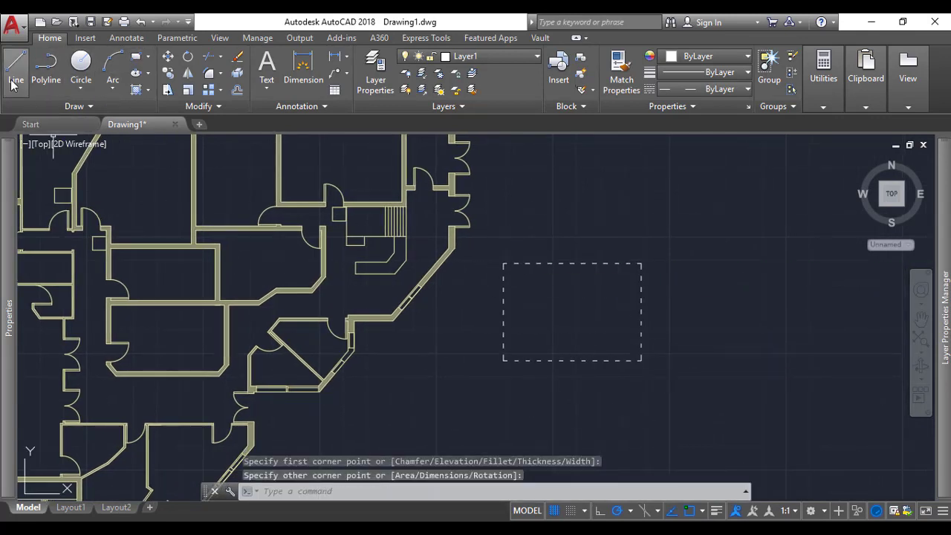
click(754, 214)
click(538, 385)
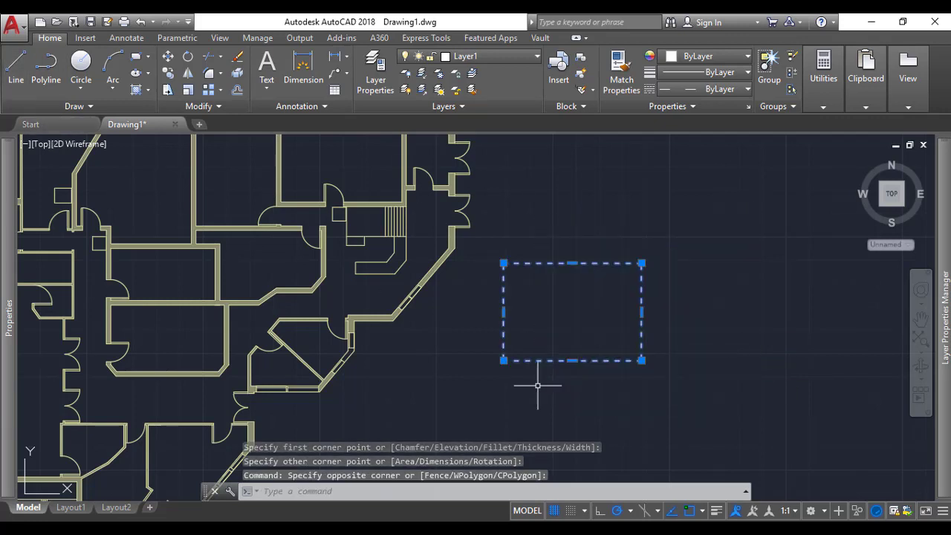
key(Delete)
- Make PDF2_Arrows the current layer and draw a closed rectangle from four lines east of the floor plan
click(487, 58)
click(472, 110)
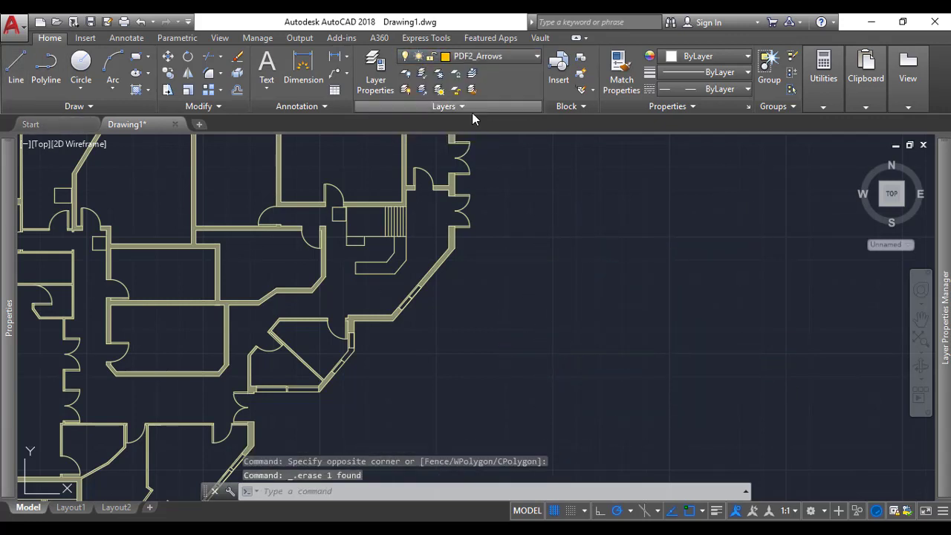
click(16, 65)
click(522, 267)
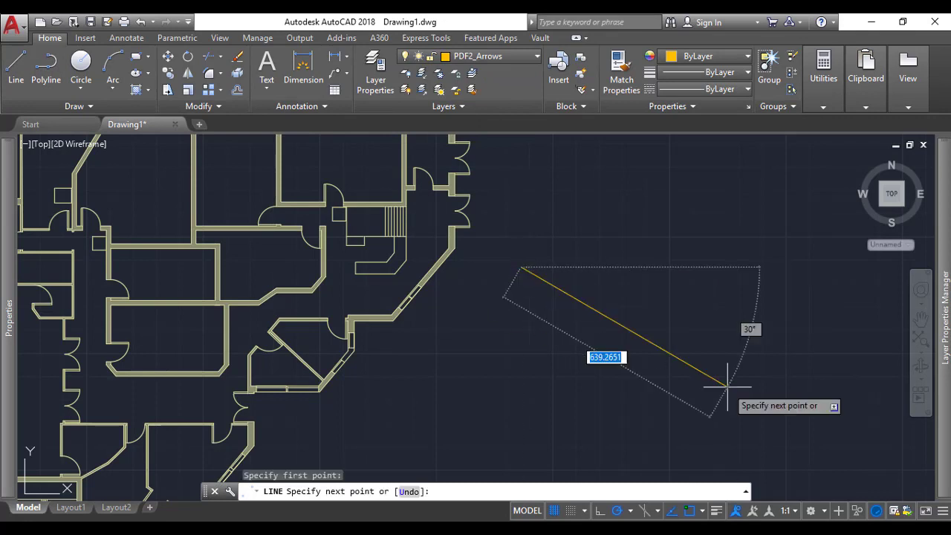
click(690, 267)
click(690, 367)
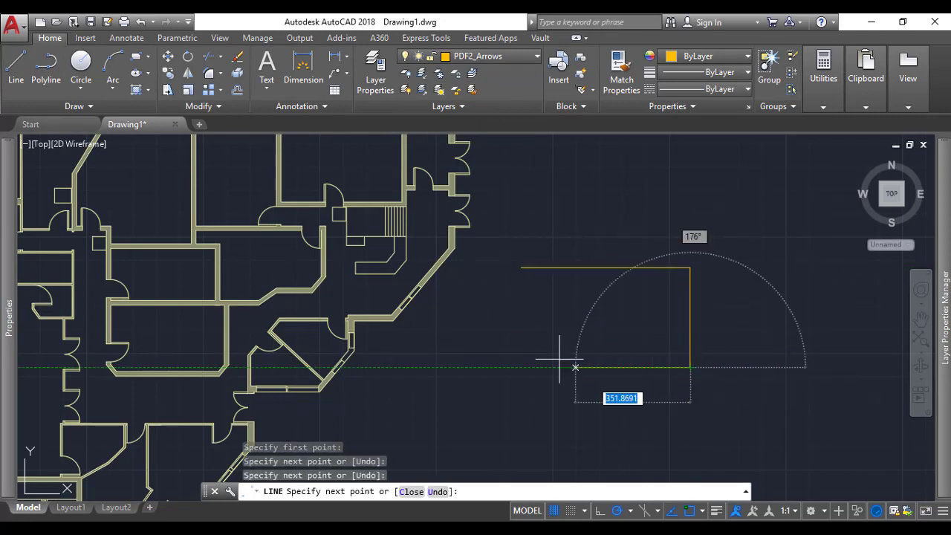
click(521, 366)
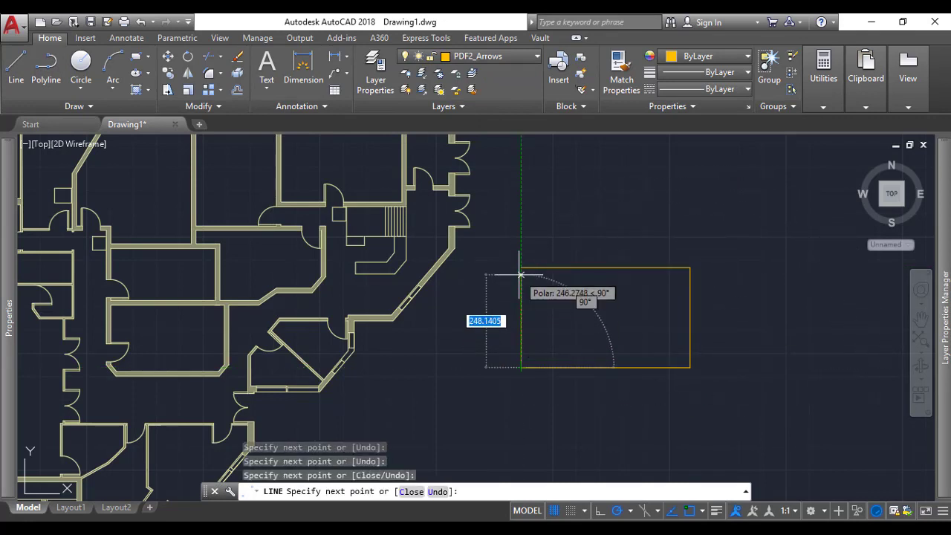
click(521, 267)
key(Escape)
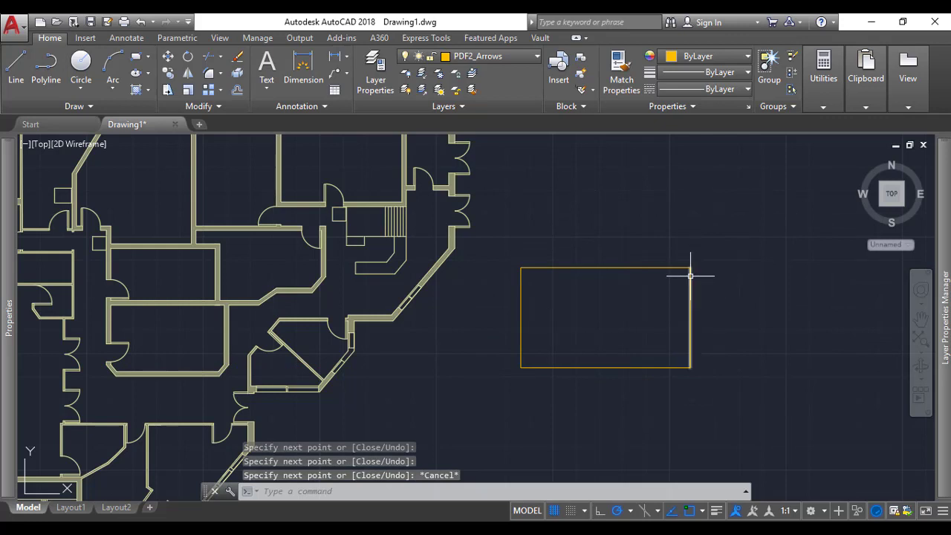
- Preview the Line command's object snaps on the rectangle, and review the list of running object snap modes
click(16, 63)
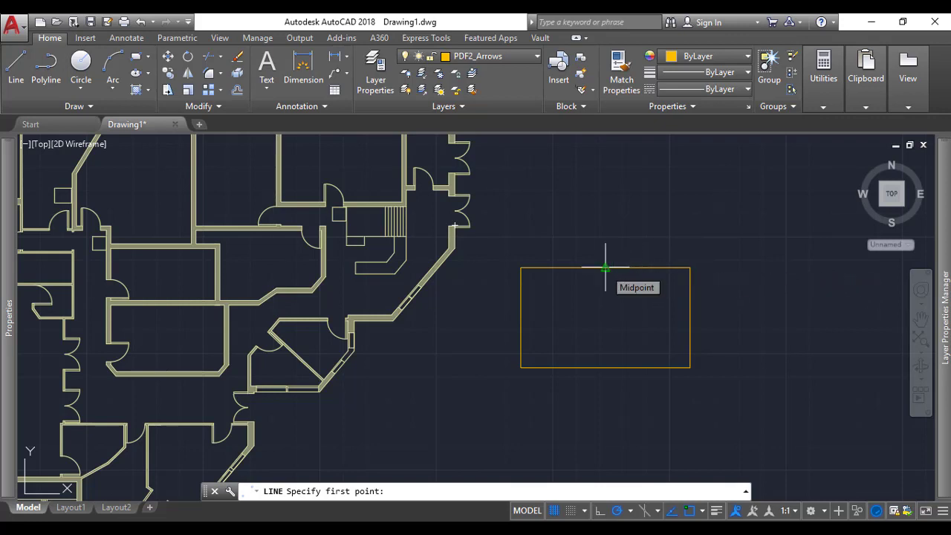
key(Escape)
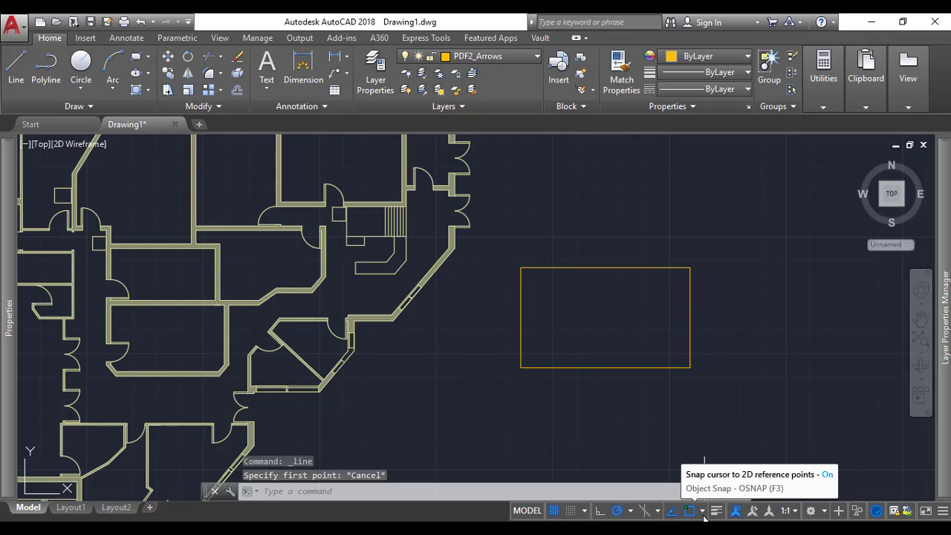
click(701, 511)
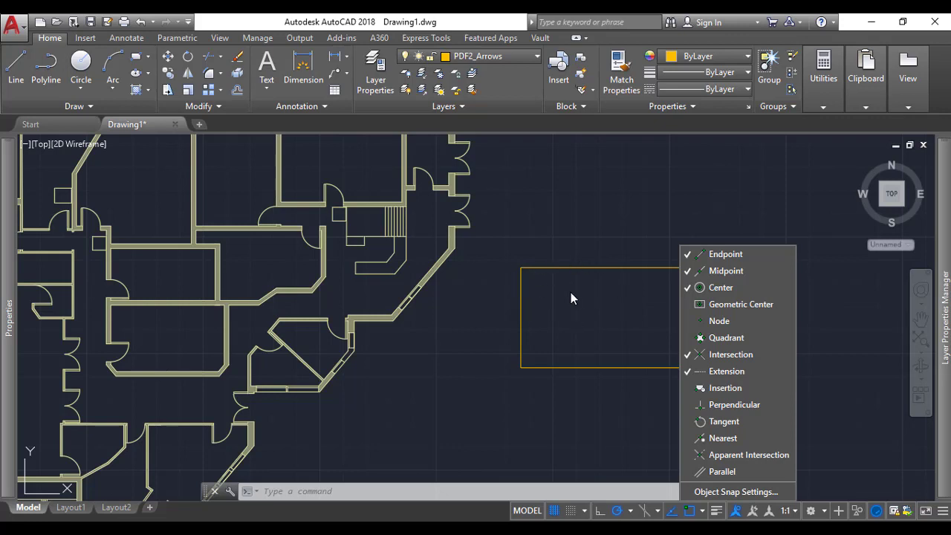
key(Escape)
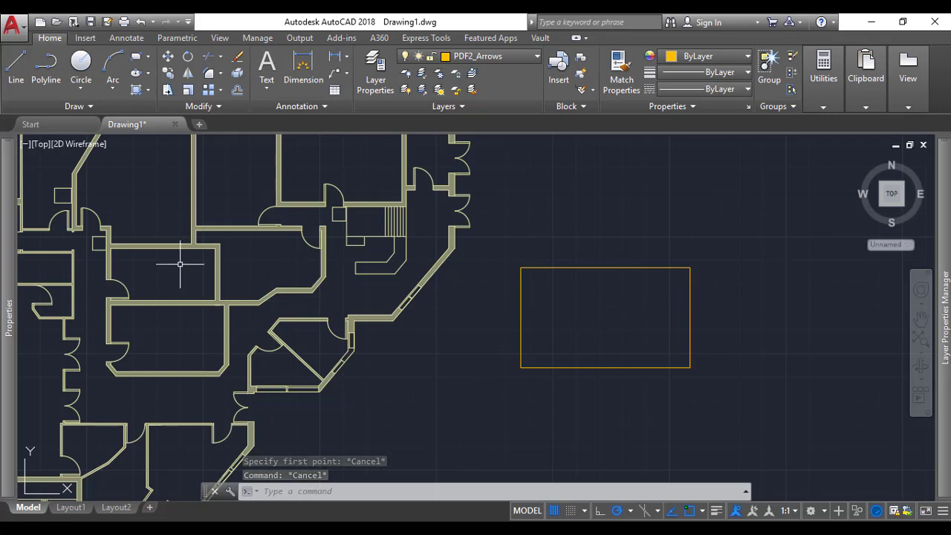
- Draw a circle just above the rectangle's upper-right corner, clear of its edges
click(15, 75)
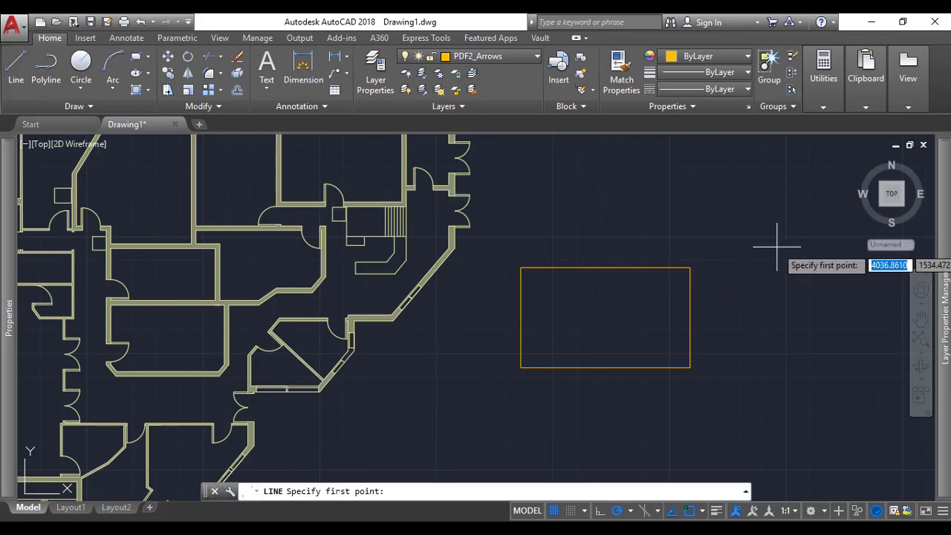
click(81, 63)
click(706, 205)
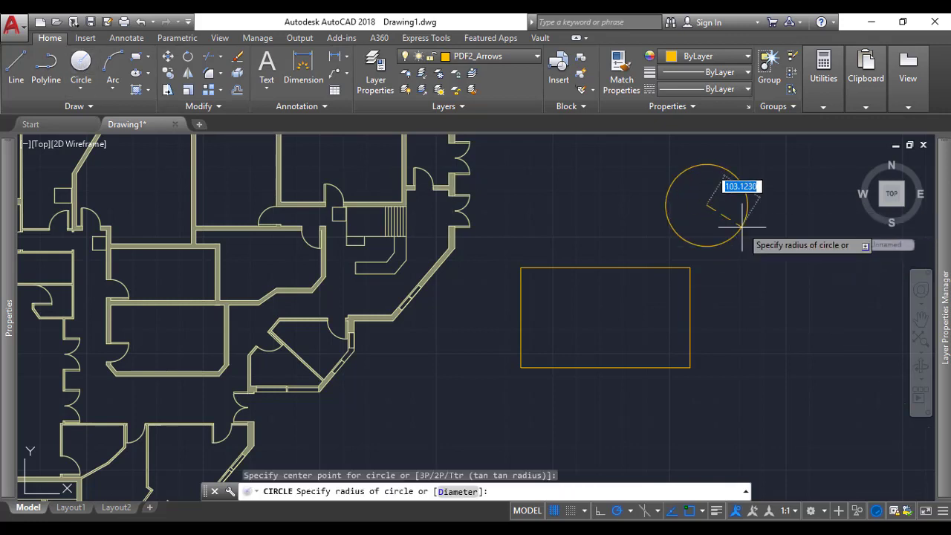
click(752, 220)
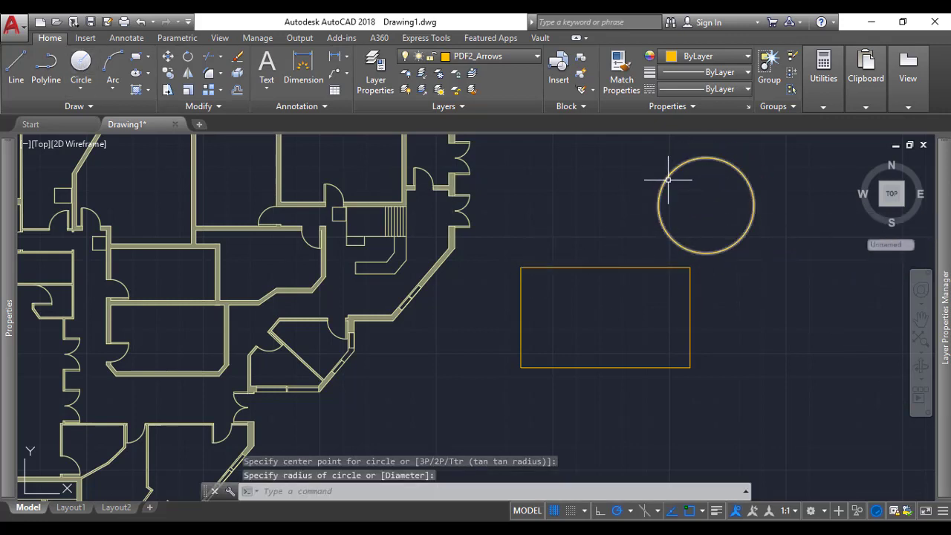
- Draw a line from the rectangle's upper-left corner to the circle's upper-left side, using the one-time Tangent object snap
click(19, 74)
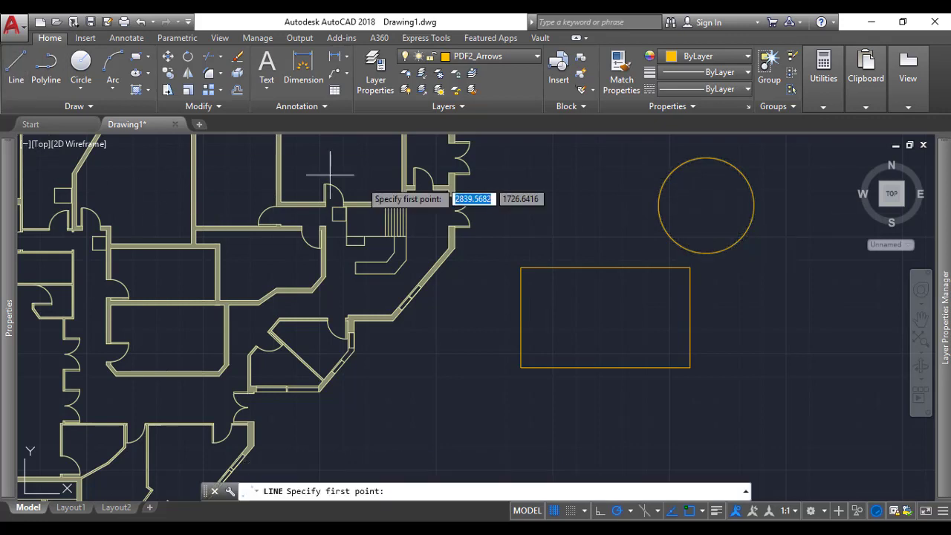
click(521, 267)
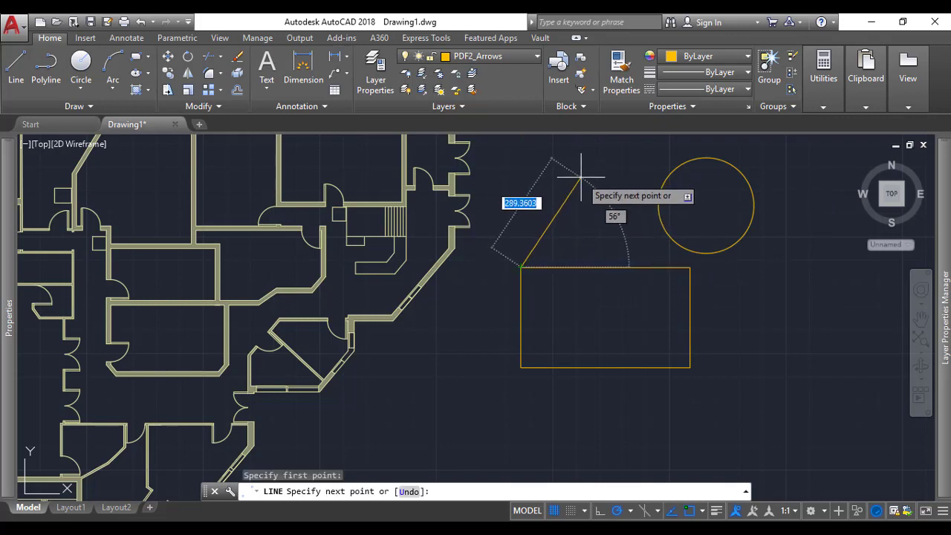
key(F8)
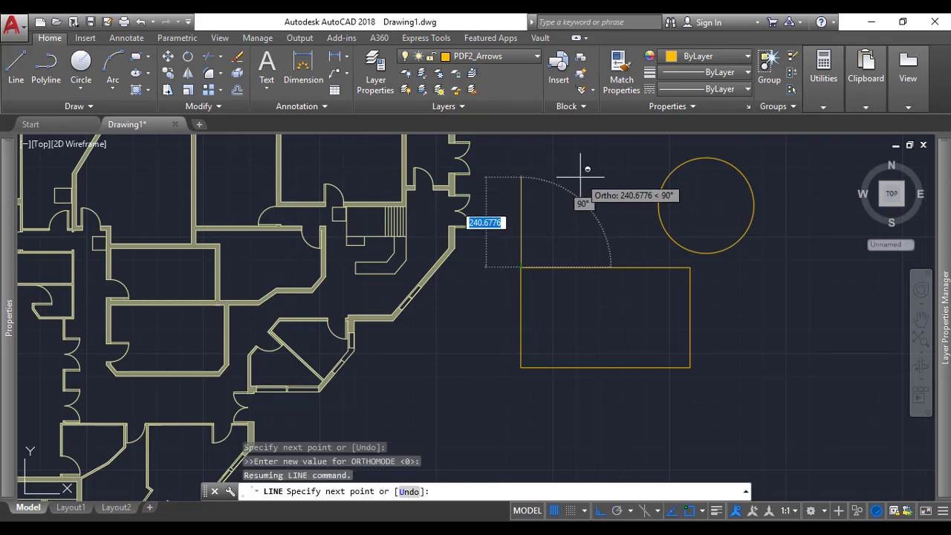
shift+right_click(580, 176)
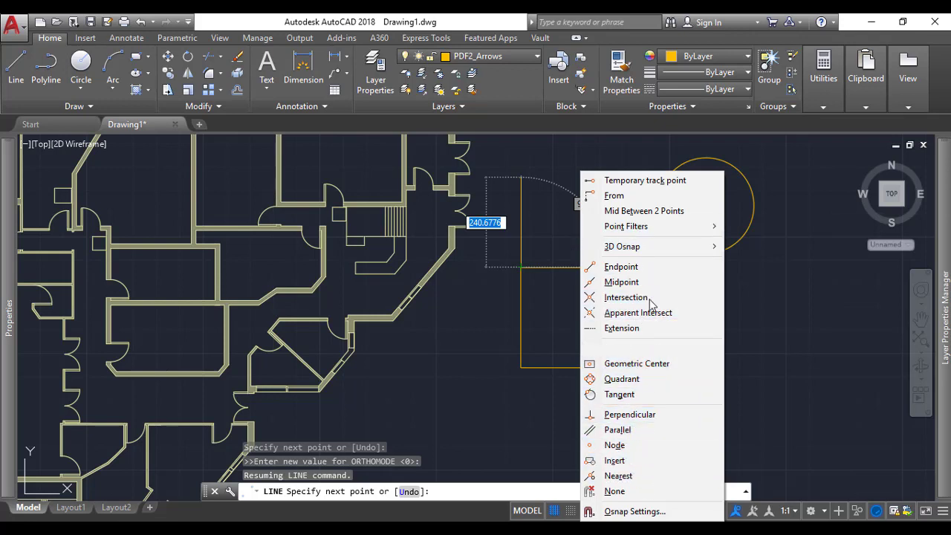
click(621, 394)
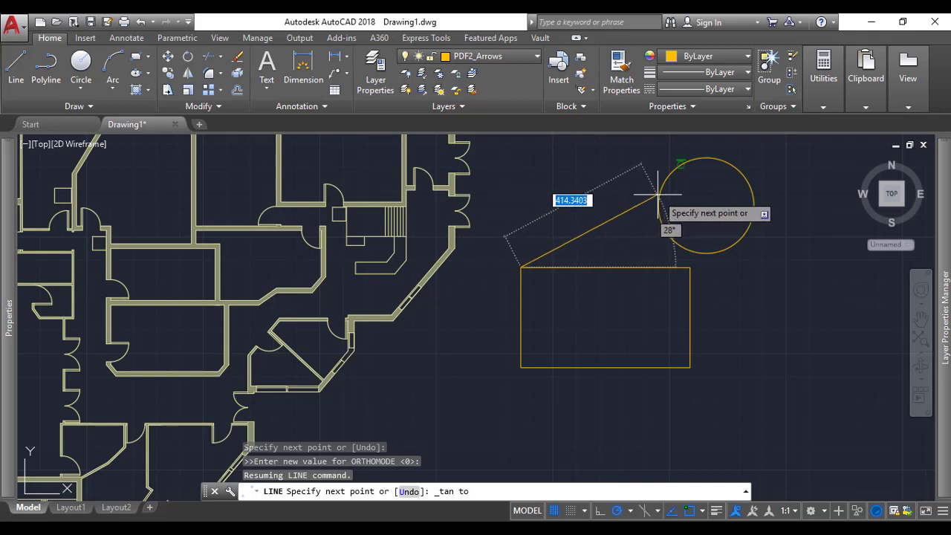
click(679, 161)
key(Escape)
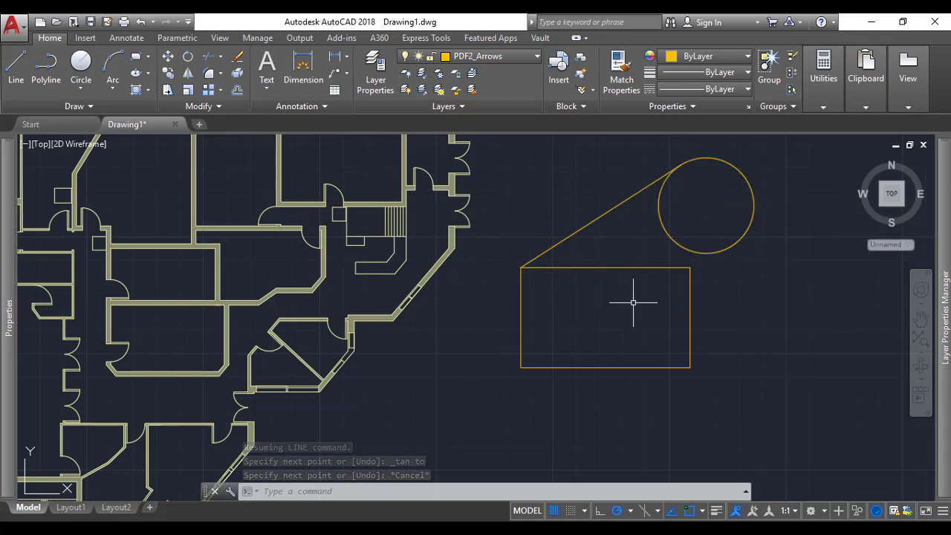
- Review the one-time object snap overrides without choosing one, and cancel the stray selection window
shift+right_click(602, 299)
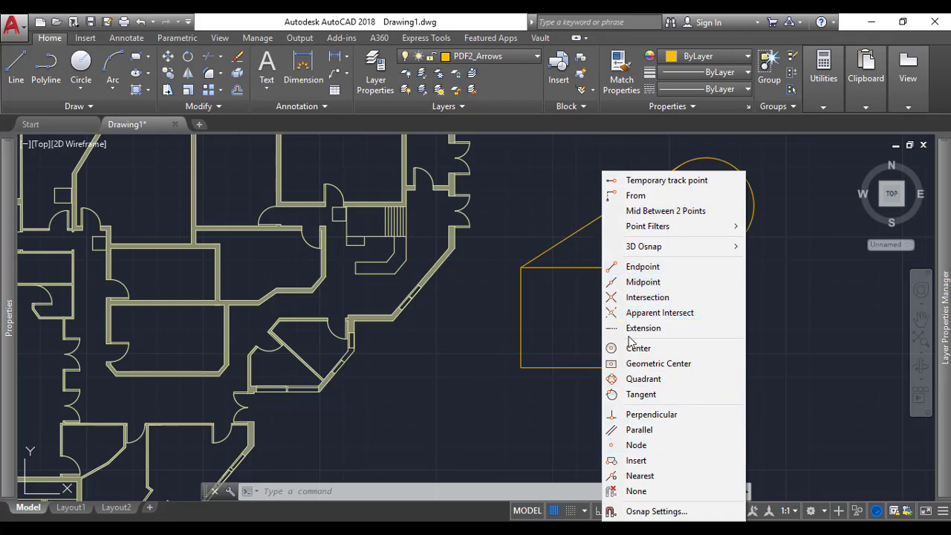
click(566, 331)
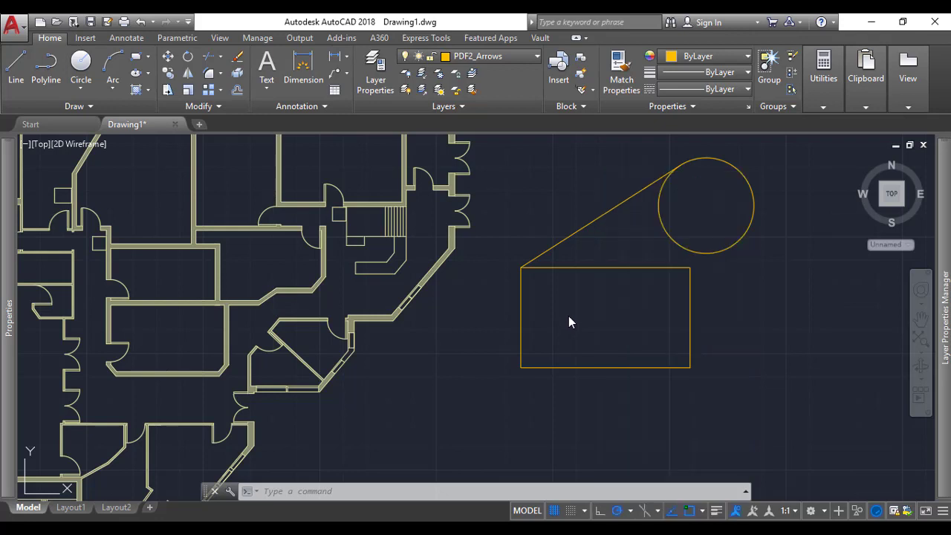
click(566, 324)
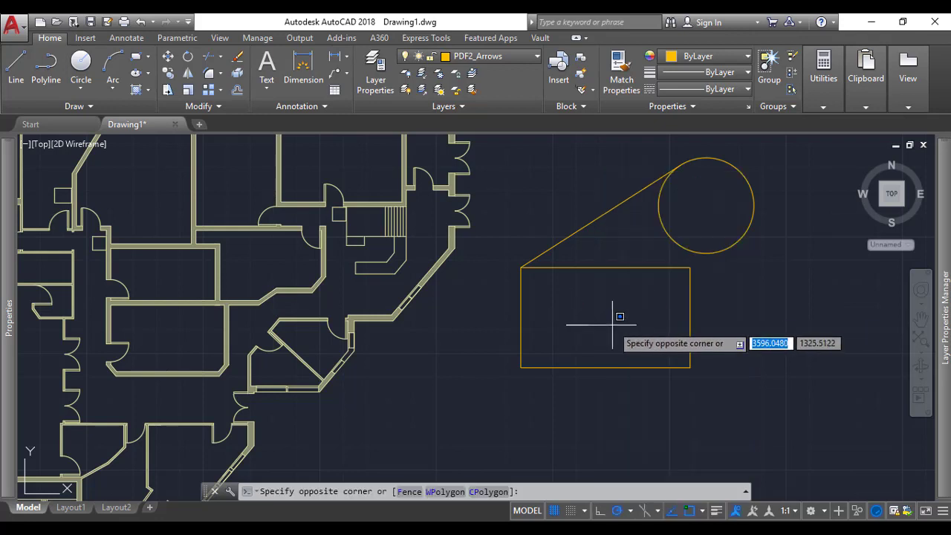
key(Escape)
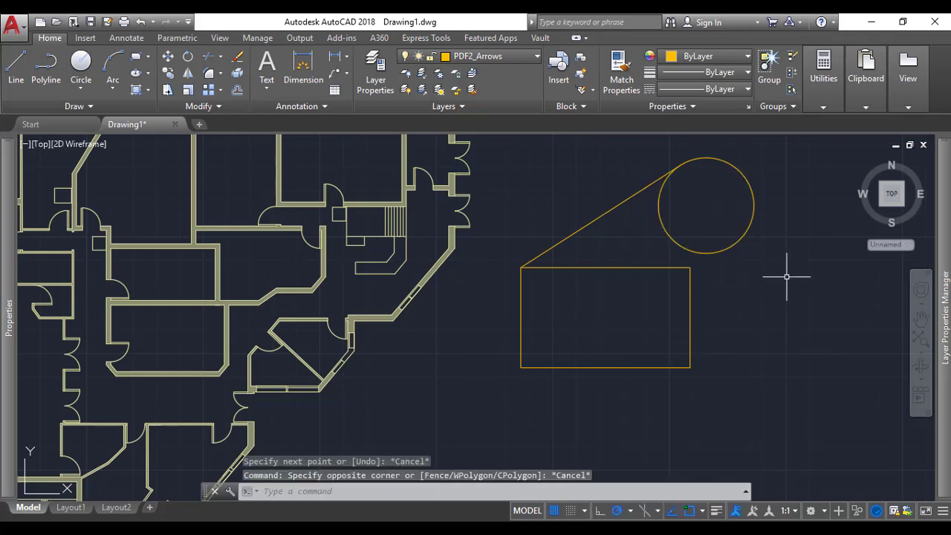
- Repeat the Circle command with MULTIPLE and draw three circles: beside the rectangle, to its upper right and to its lower right
middle_drag(786, 277, 658, 270)
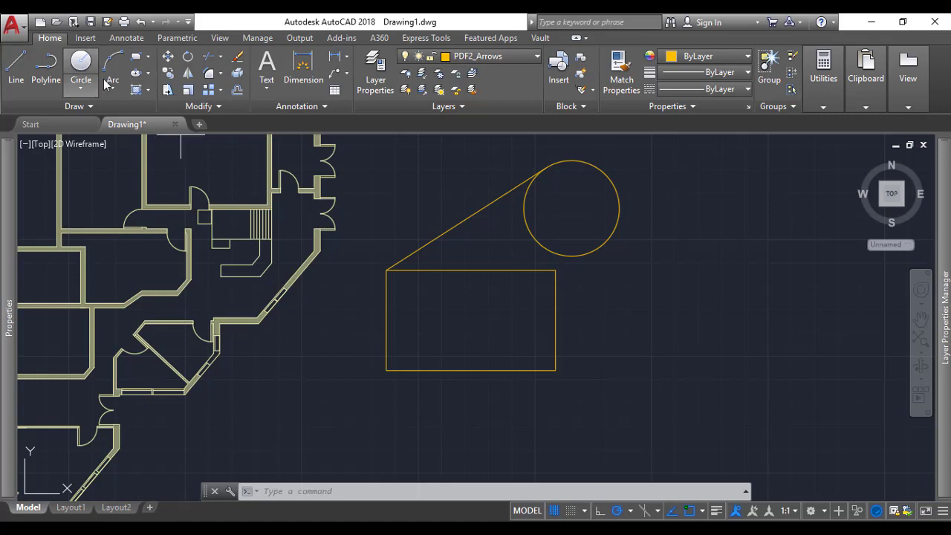
click(81, 63)
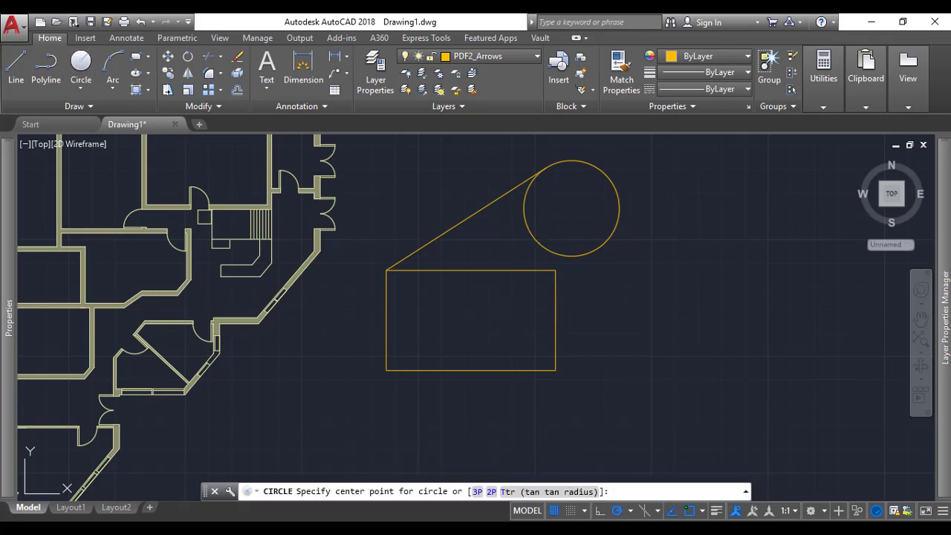
key(Escape)
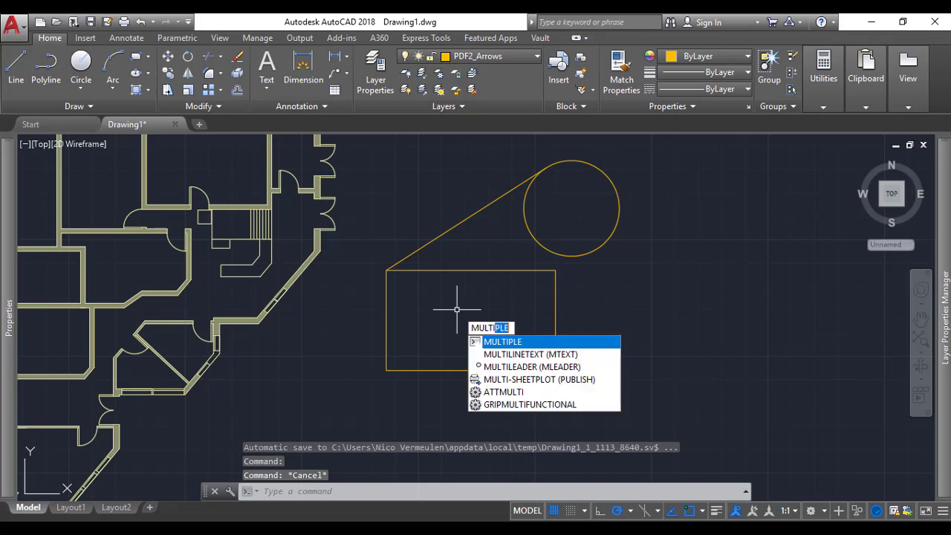
key(Return)
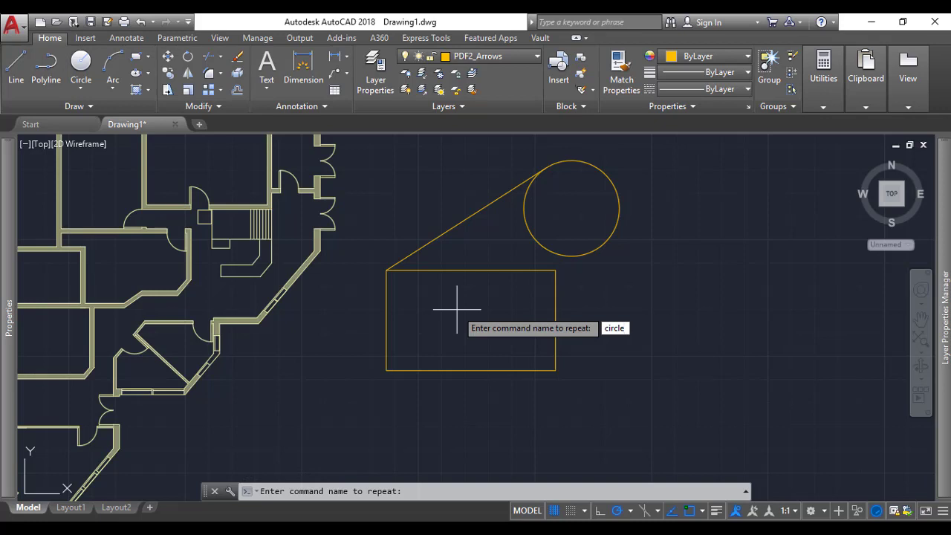
key(Return)
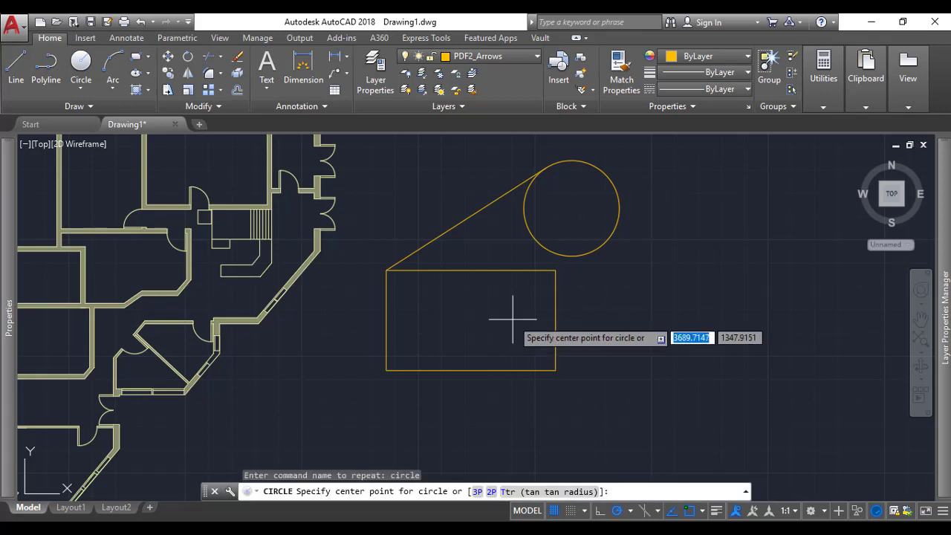
click(651, 318)
click(690, 285)
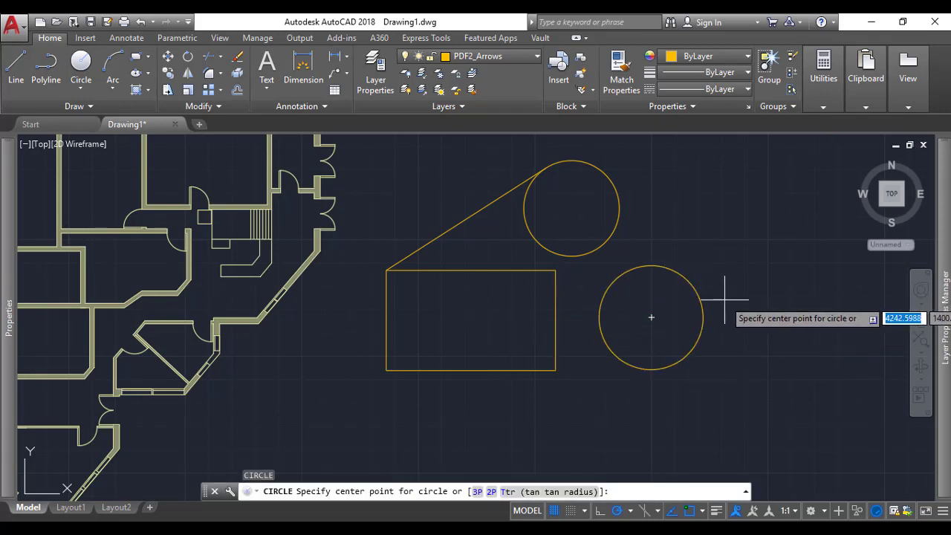
click(728, 206)
click(756, 266)
click(755, 358)
click(728, 399)
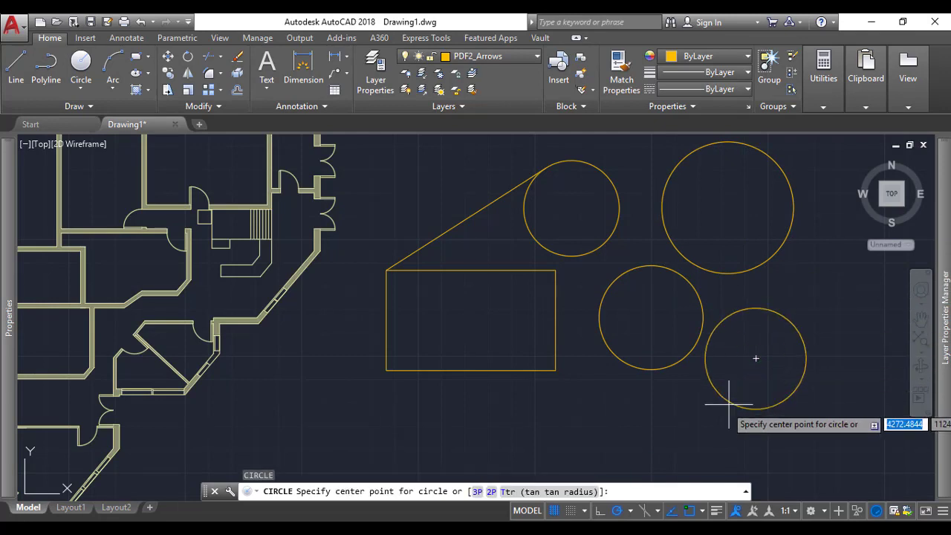
- Draw two more circles, radius about 163 below the rectangle's lower-right corner and about 156 over its lower-left corner, and end the repetition
click(599, 421)
click(408, 420)
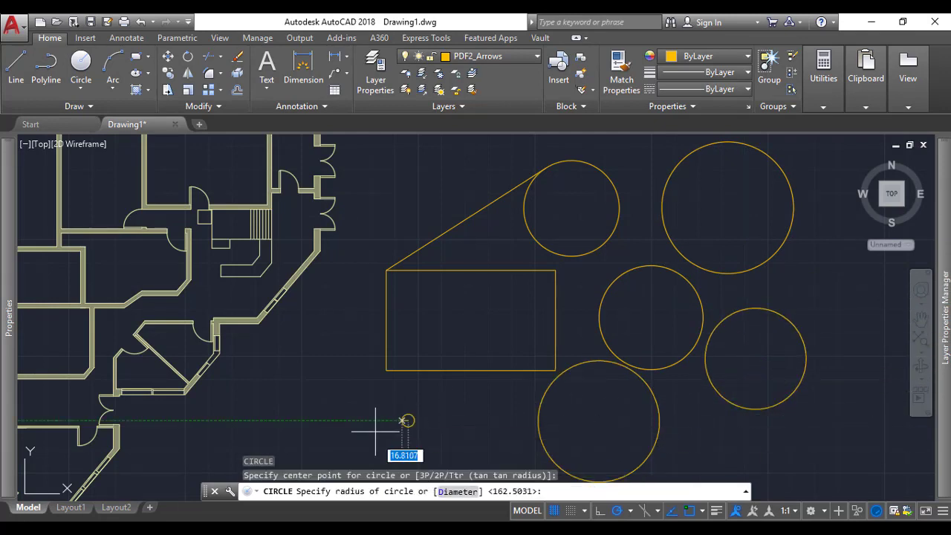
click(350, 422)
key(Return)
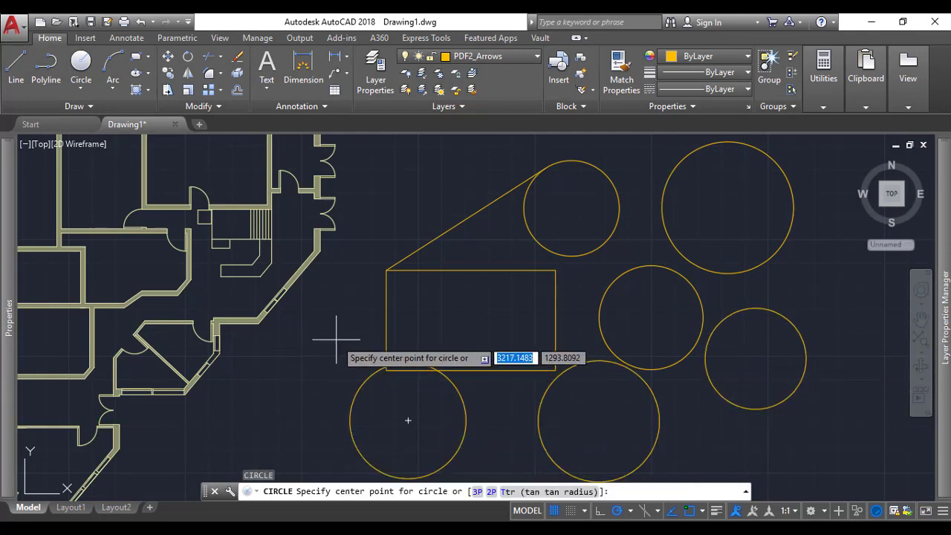
key(Escape)
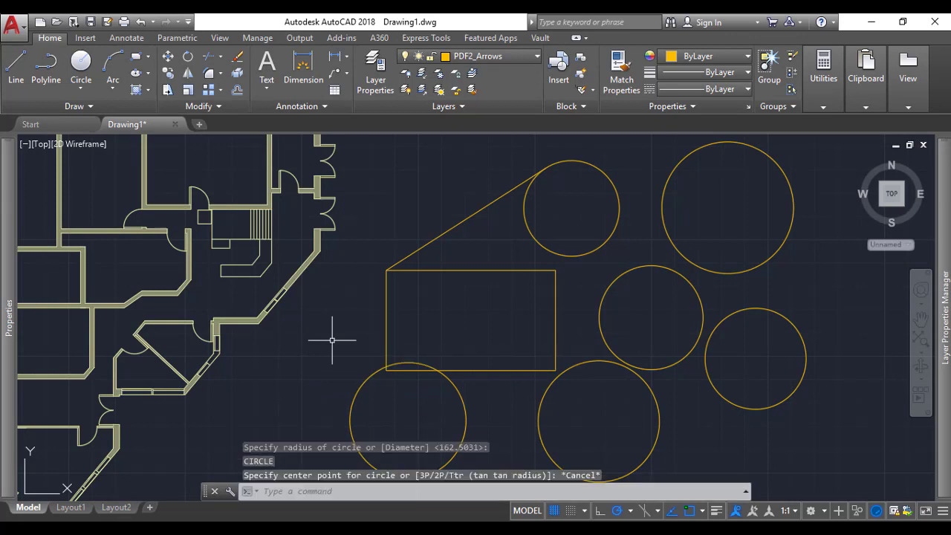
- Erase the five repeated circles below and to the right of the rectangle, taking the last three with a crossing window
click(460, 402)
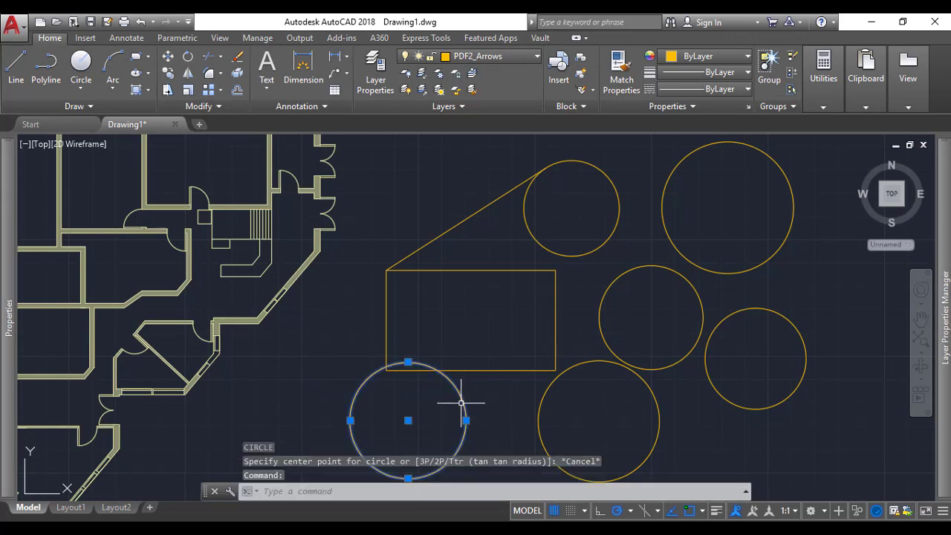
key(Delete)
click(543, 401)
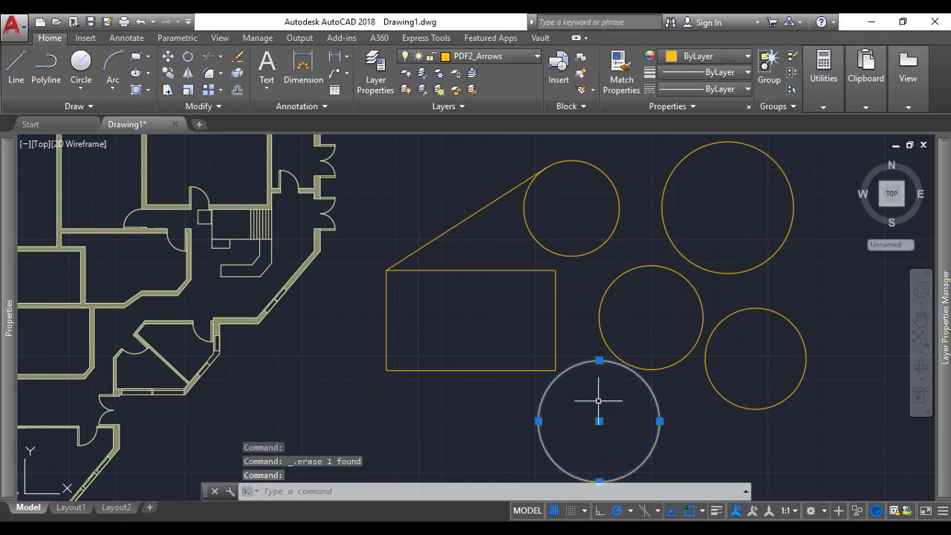
key(Delete)
click(819, 173)
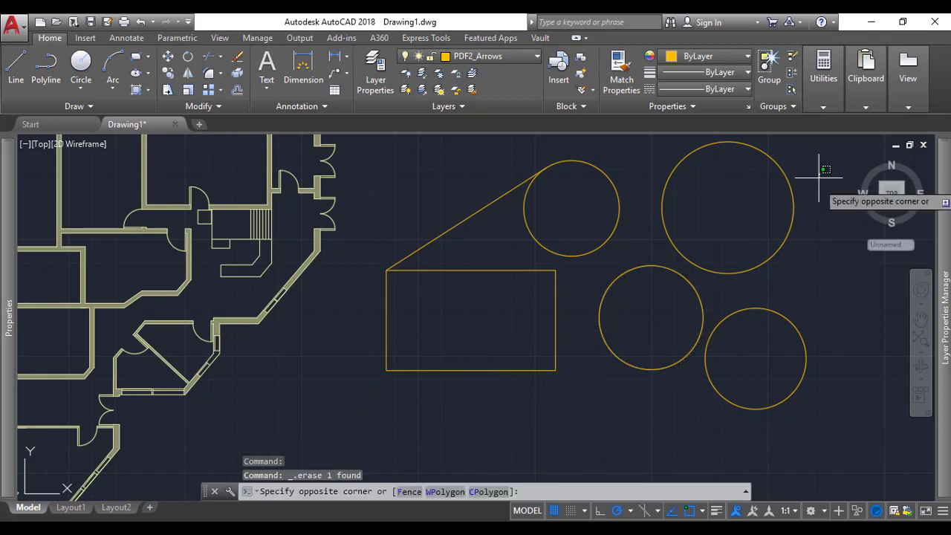
click(681, 408)
key(Delete)
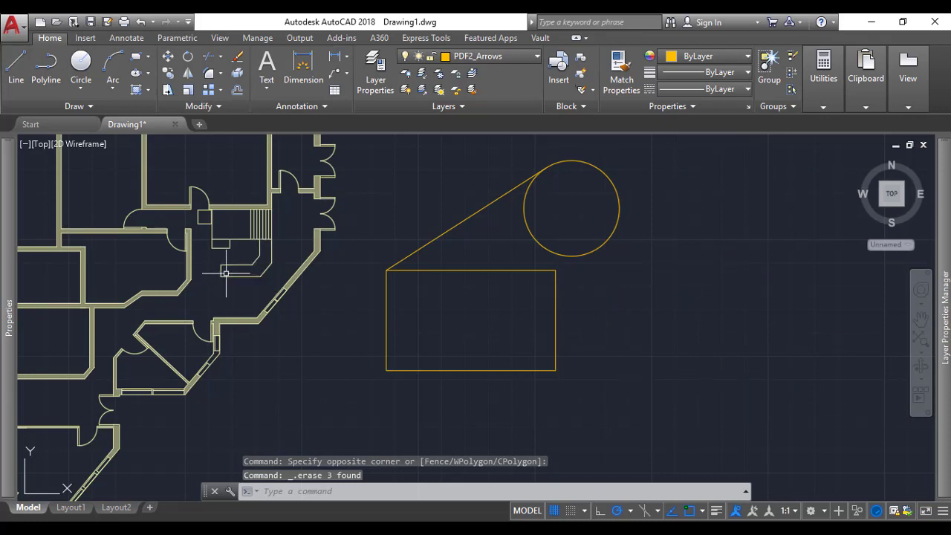
- Draw a circle of radius about 117 right of the rectangle, and repeat Circle for one of about 155 to its upper right
click(81, 63)
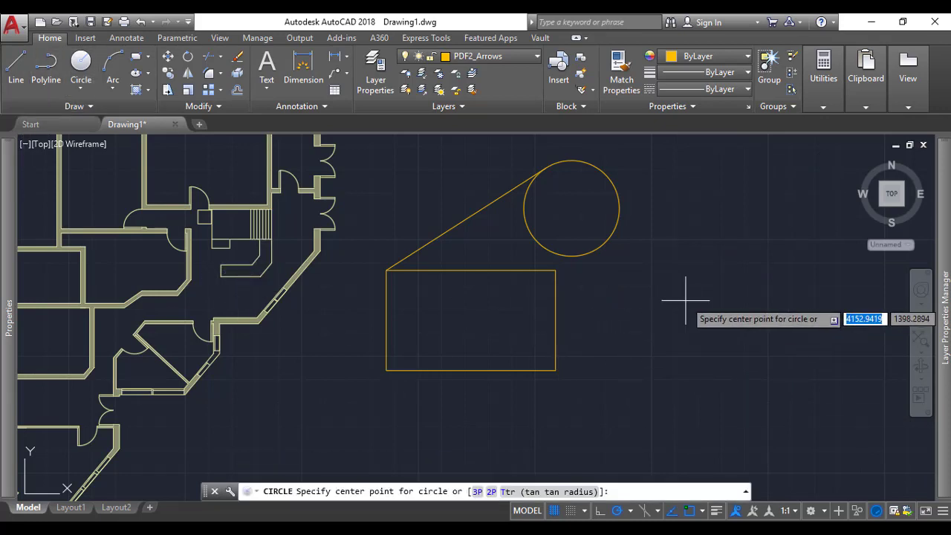
click(645, 328)
click(667, 291)
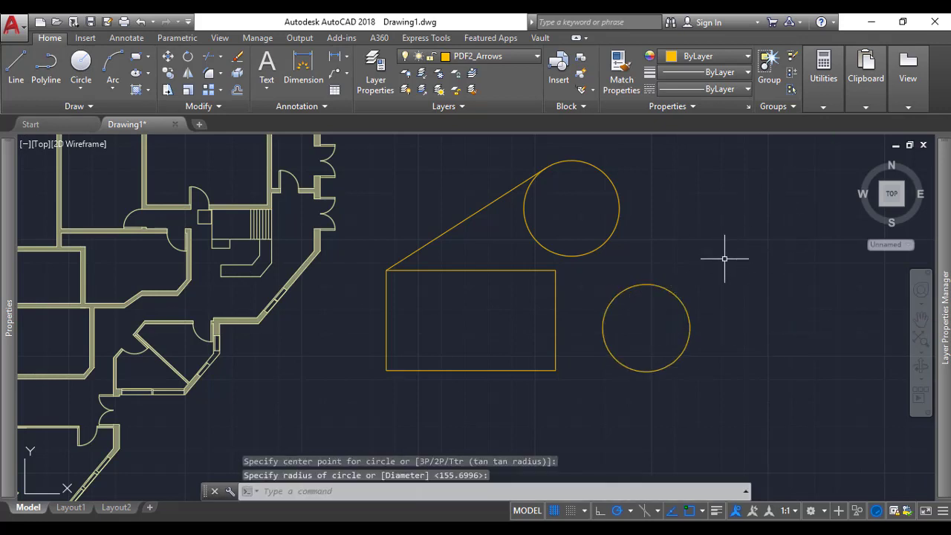
key(Return)
click(721, 259)
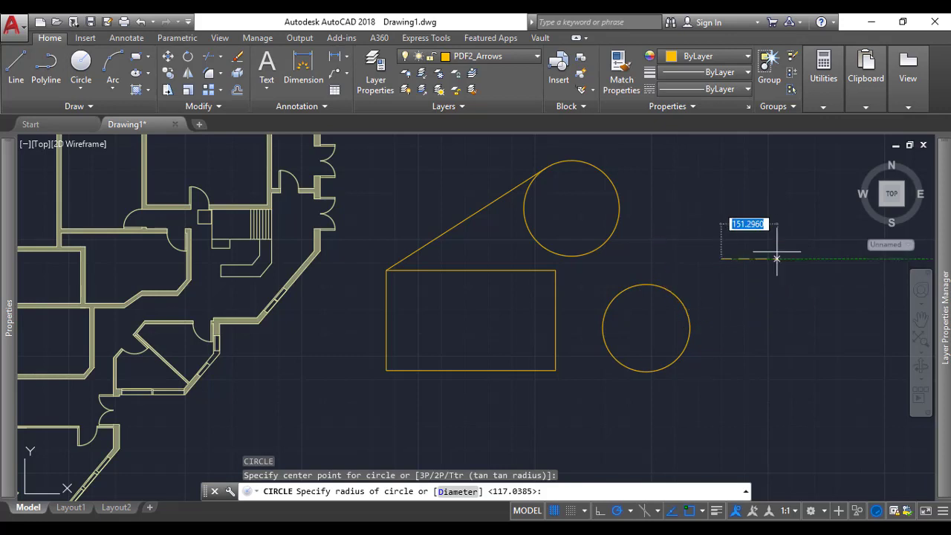
click(678, 298)
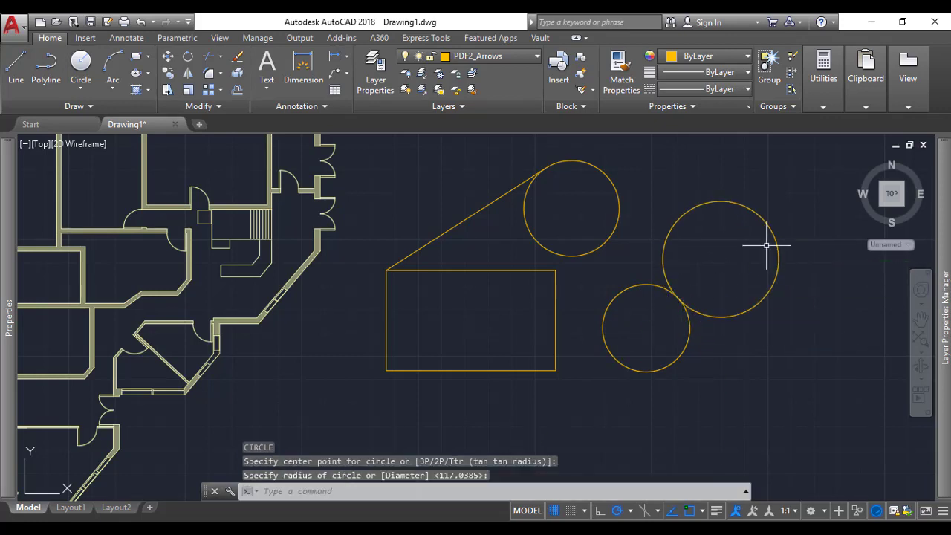
- Erase the two circles right of the rectangle using a crossing selection
click(799, 179)
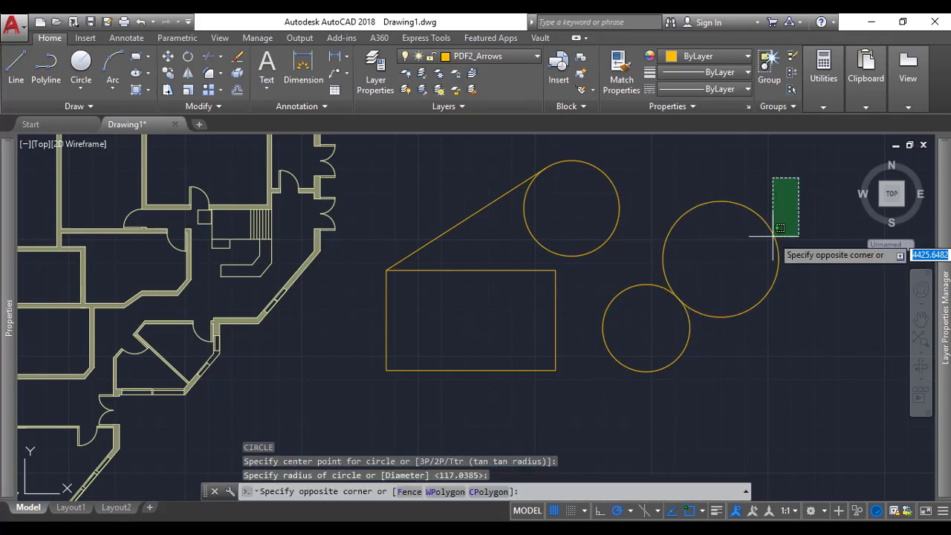
click(679, 334)
key(Delete)
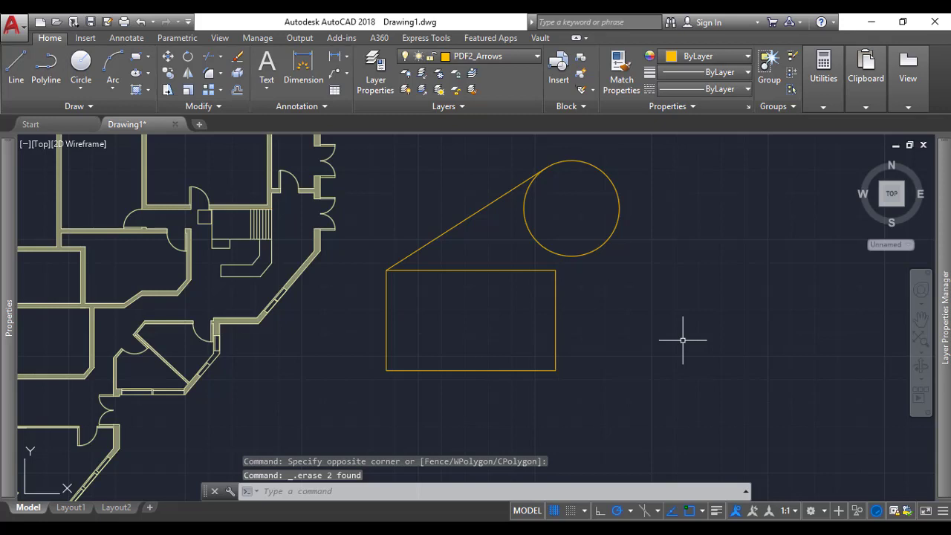
- Draw a circle of radius about 94 right of the rectangle, and repeat Circle for a slightly larger one up and to its right
click(80, 74)
click(627, 323)
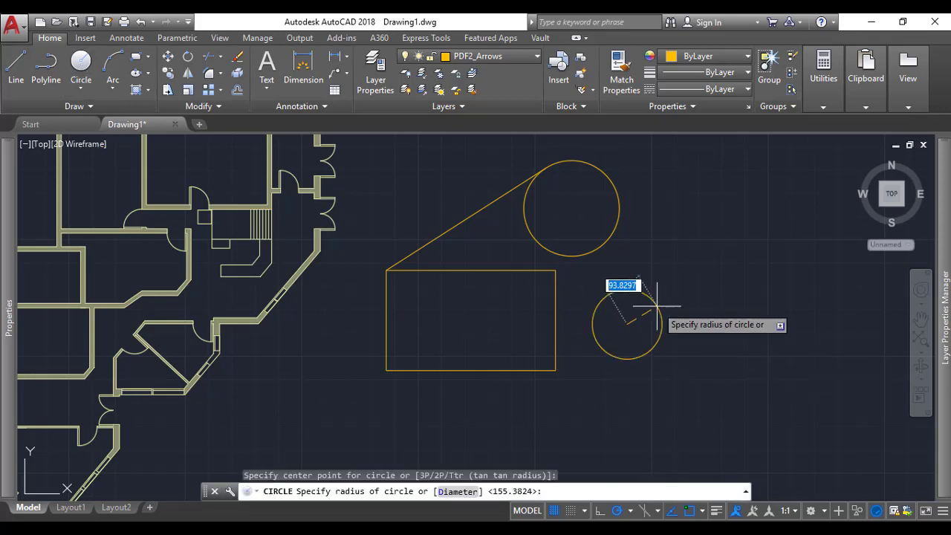
click(656, 305)
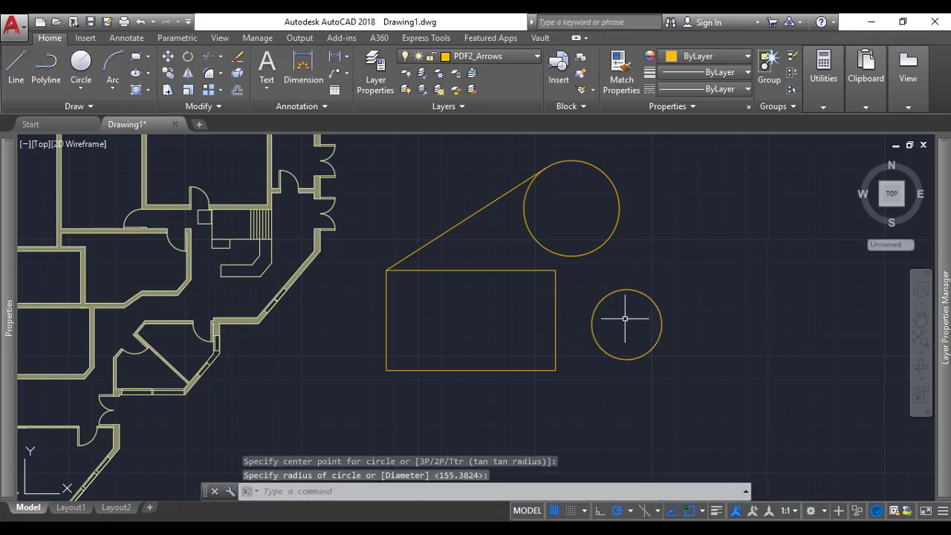
key(Return)
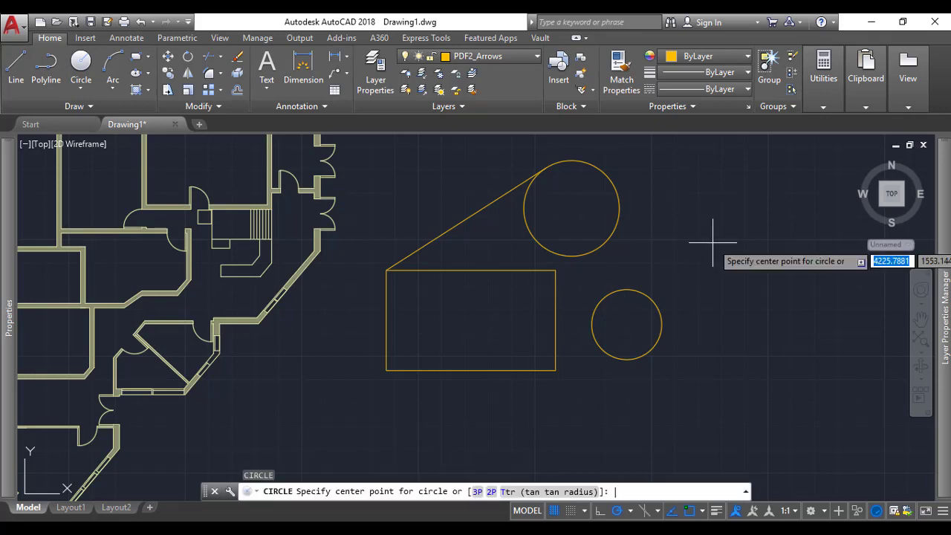
click(708, 277)
click(738, 255)
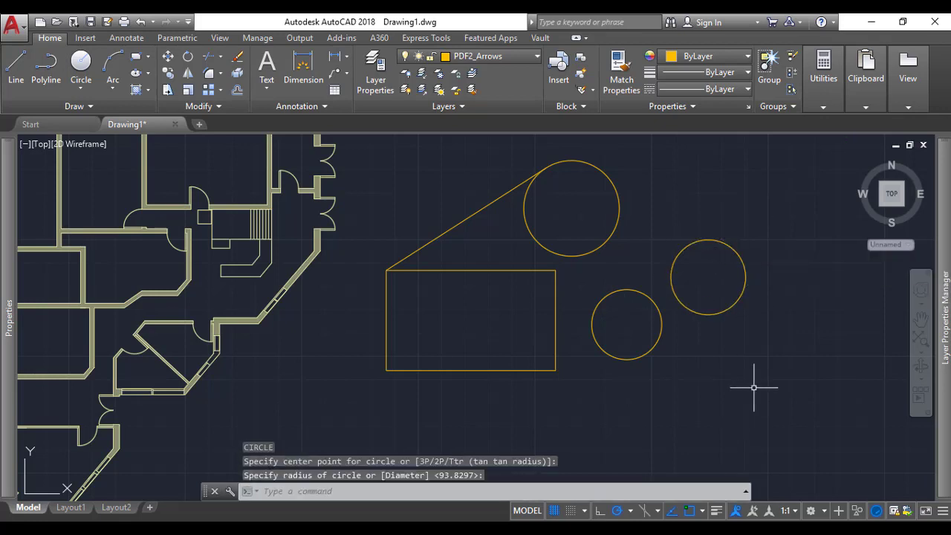
- Select both new circles right of the rectangle with a crossing window and erase them
click(789, 239)
click(660, 367)
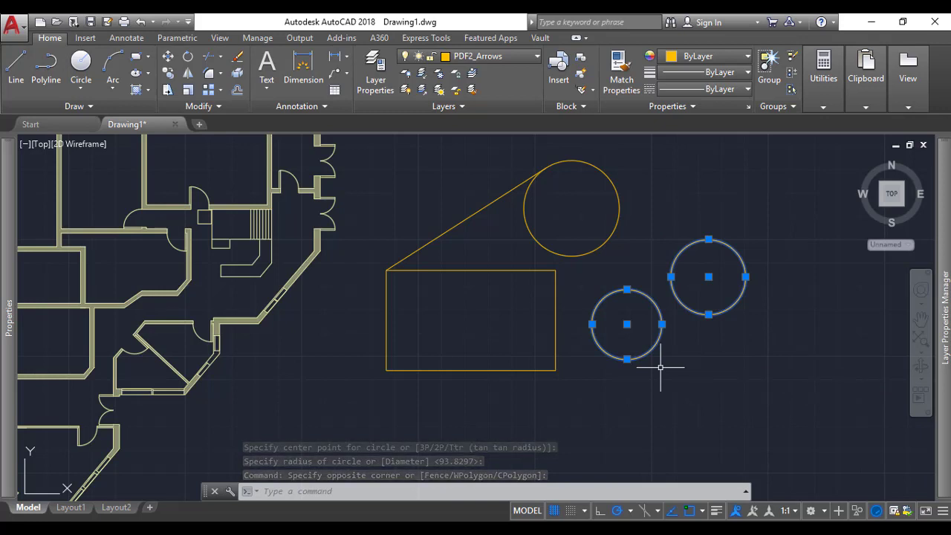
key(Delete)
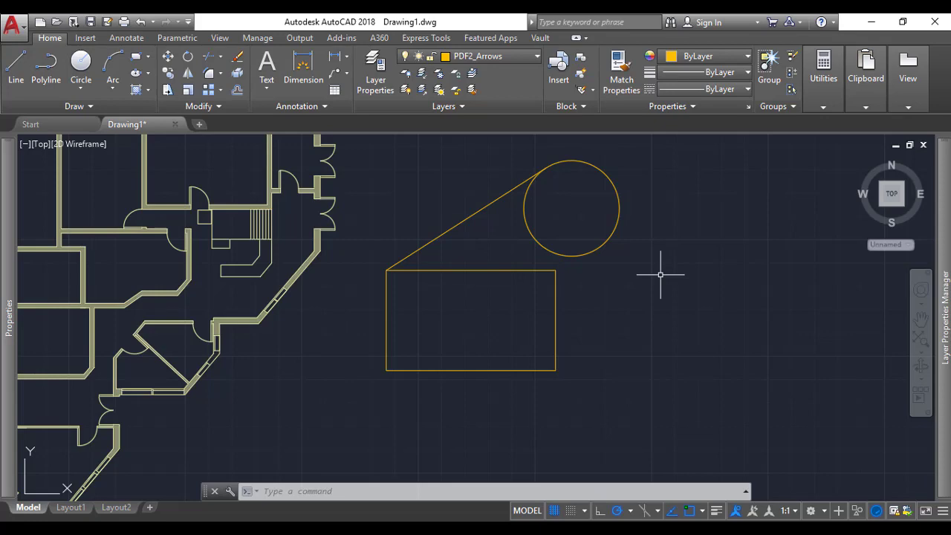
- Hide the command line window and restore it, switching Clean Screen on and off in between
key(ctrl+9)
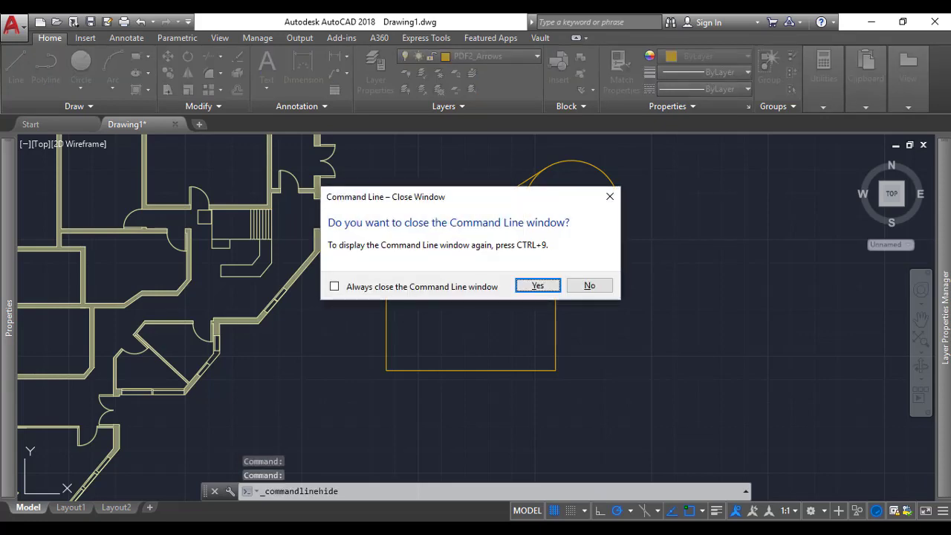
click(554, 289)
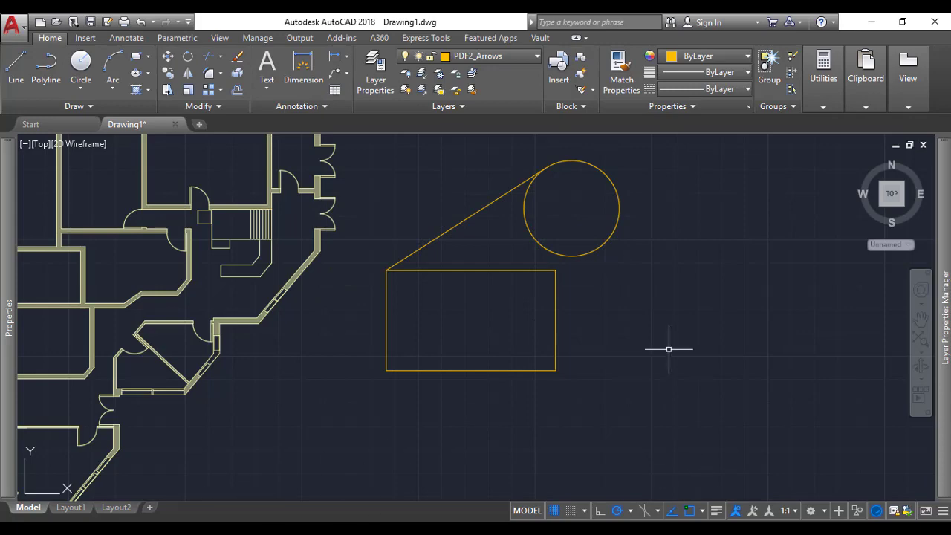
key(ctrl+0)
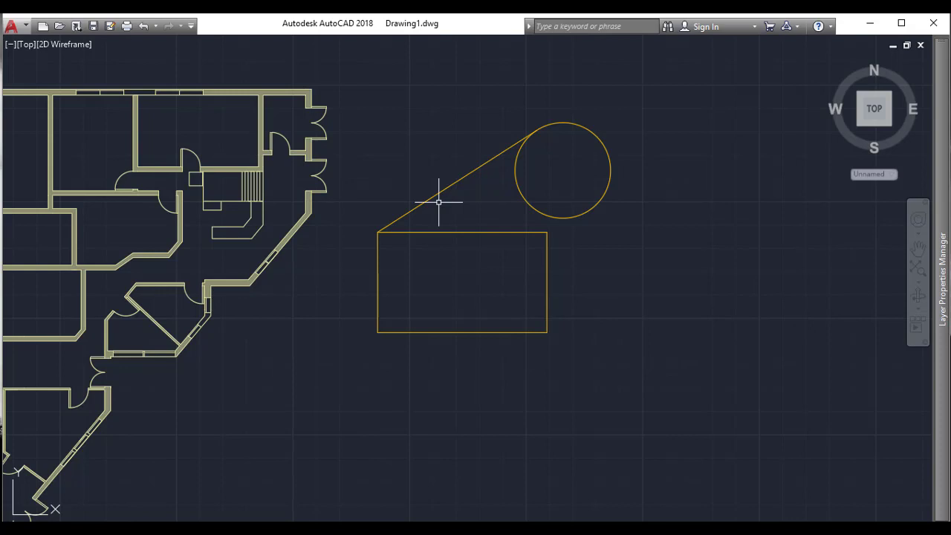
key(ctrl+0)
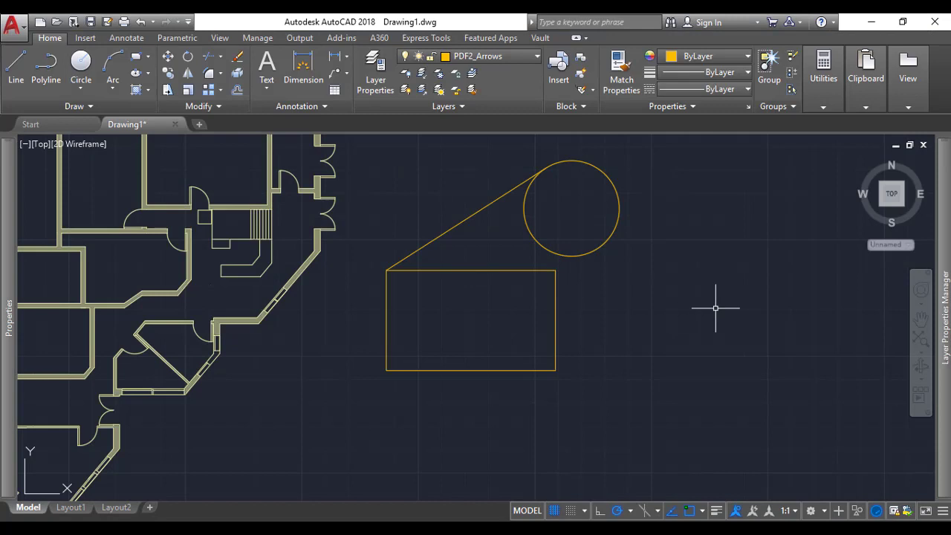
key(ctrl+9)
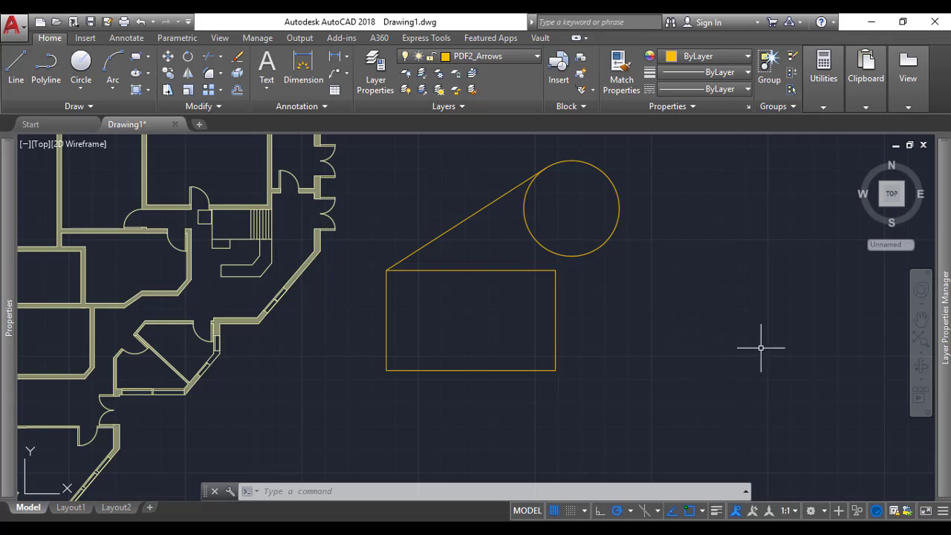
- Review Layer1's linetype and the linetypes loaded in the drawing without changing them, and return to the drawing
mouse_move(947, 314)
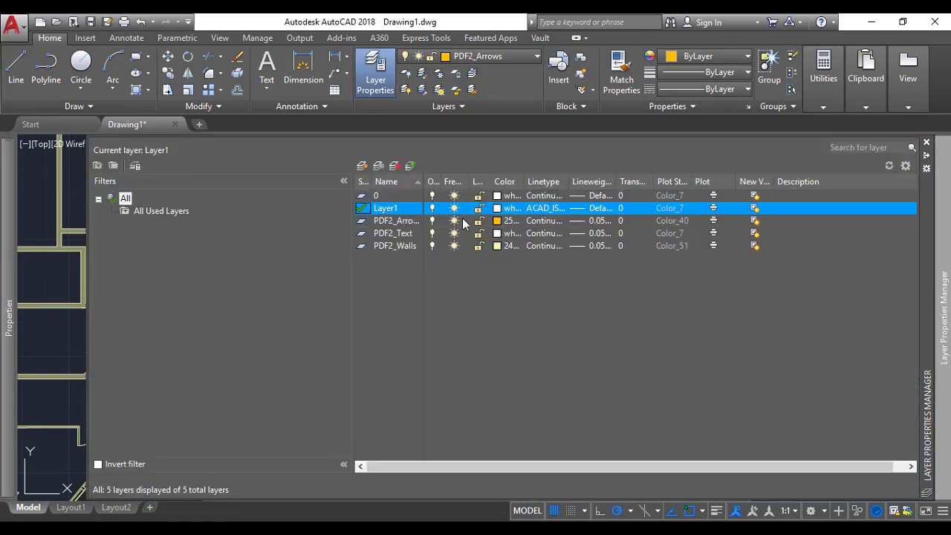
click(548, 210)
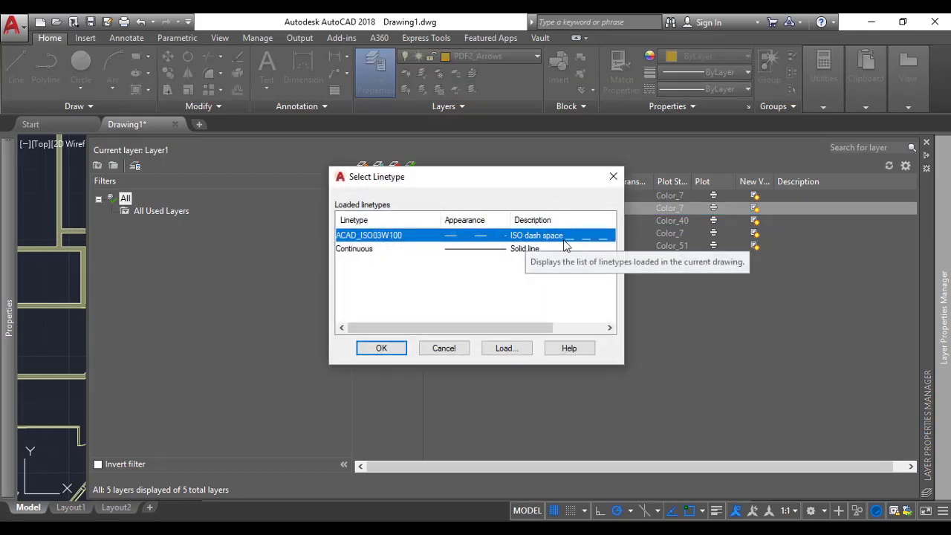
click(613, 176)
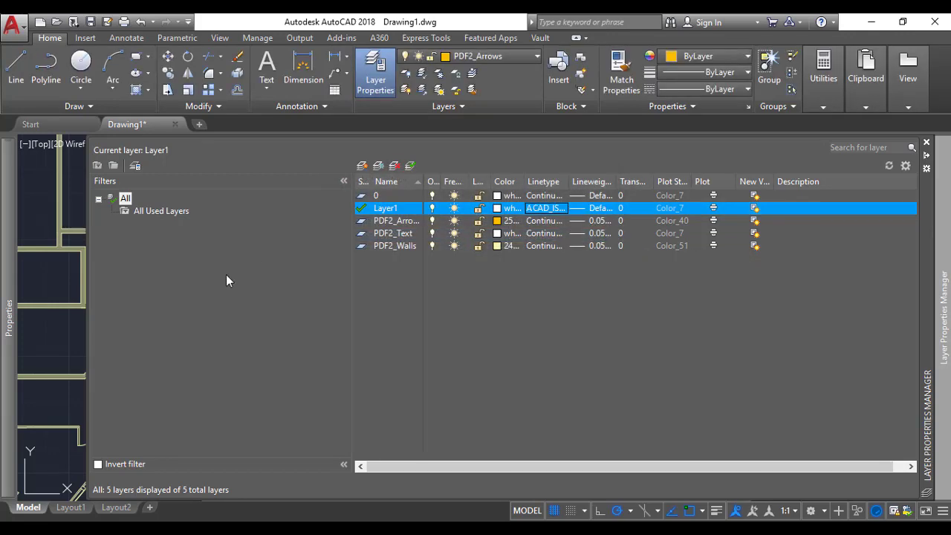
click(52, 332)
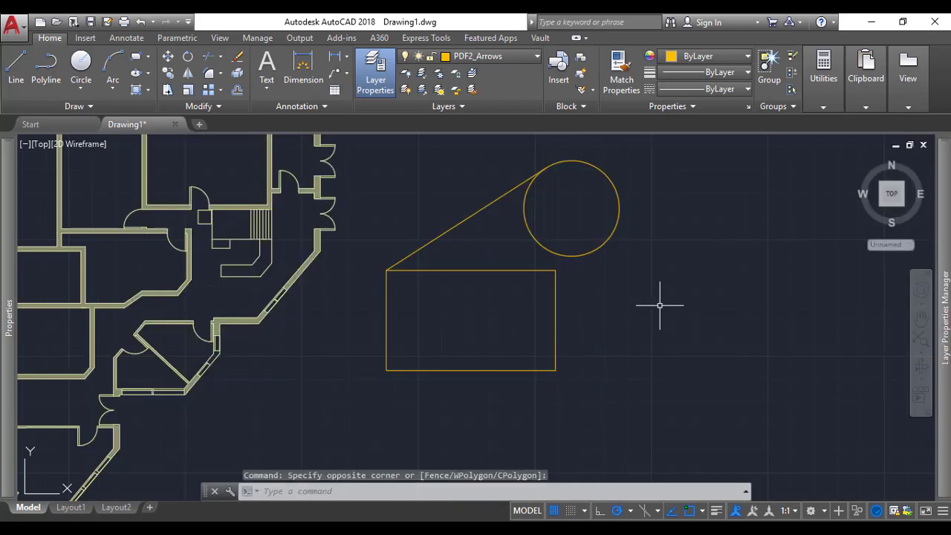
- Make Layer1 the current layer and draw a horizontal line below the rectangle, extending past its right side
click(16, 66)
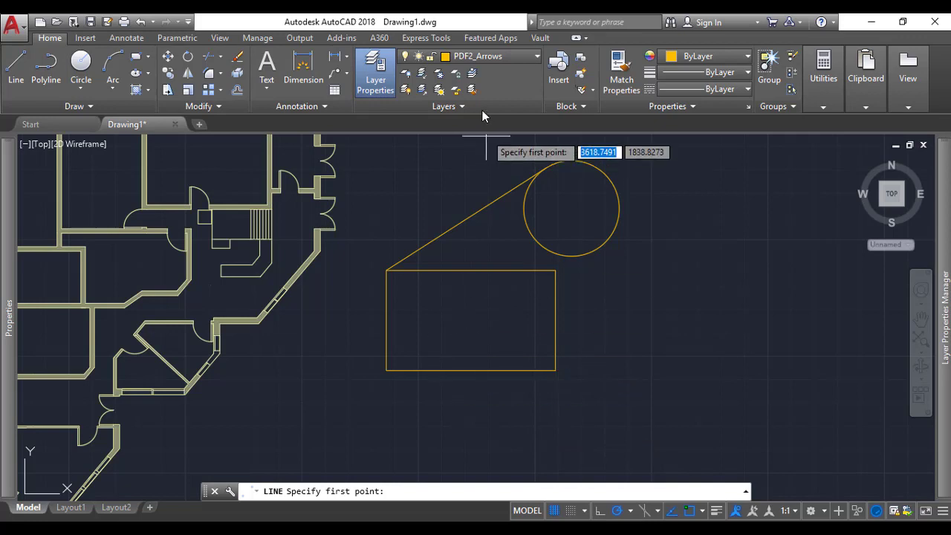
key(Escape)
click(497, 62)
click(486, 90)
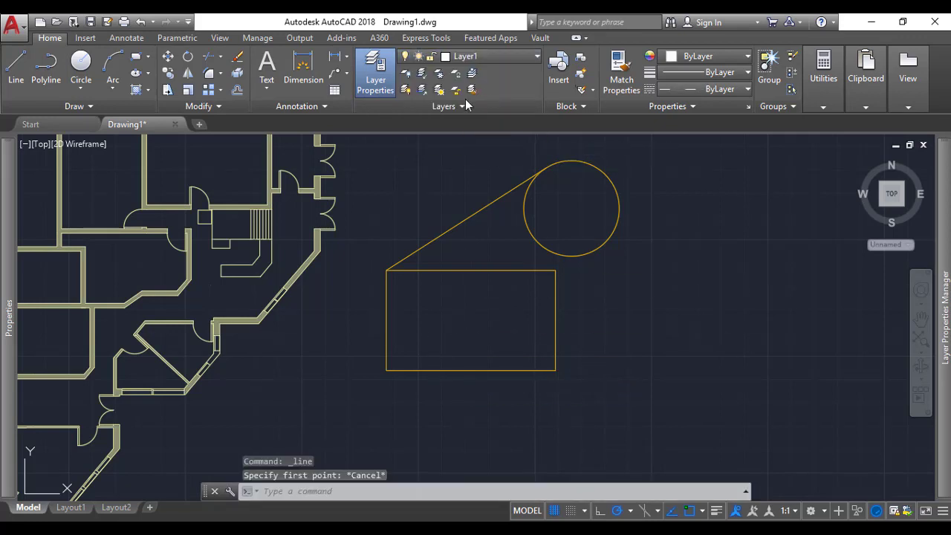
click(16, 66)
click(422, 420)
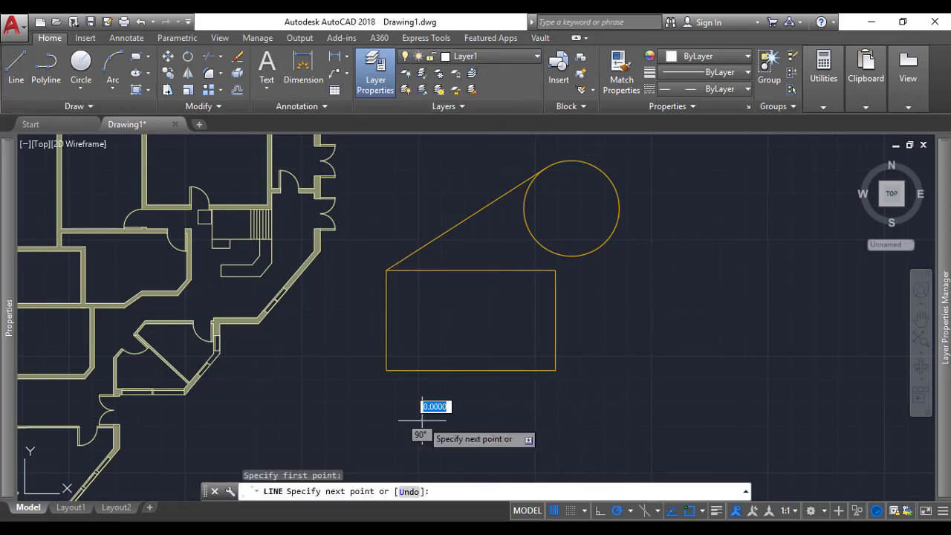
click(696, 420)
key(Escape)
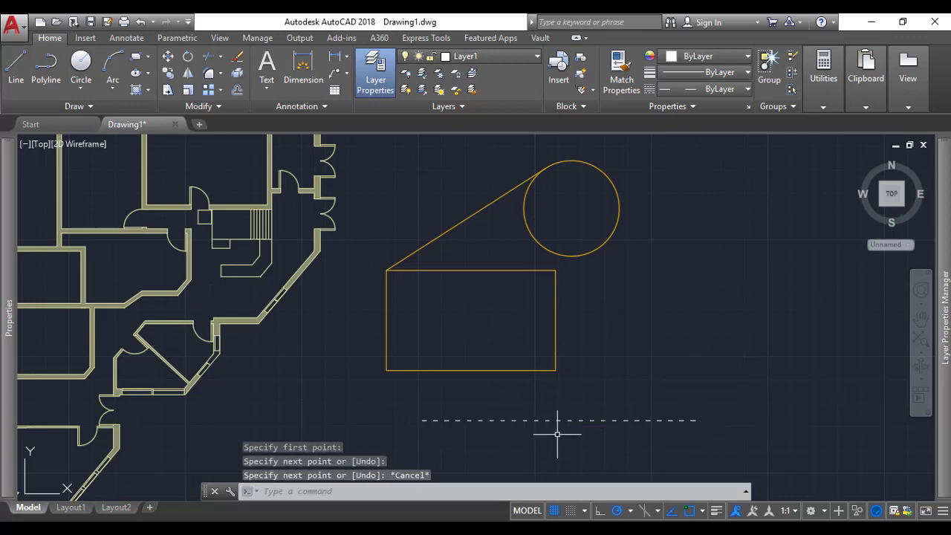
- Set the drawing's linetype scale factor to 7 with LTSCALE
scroll(569, 420, up, 2)
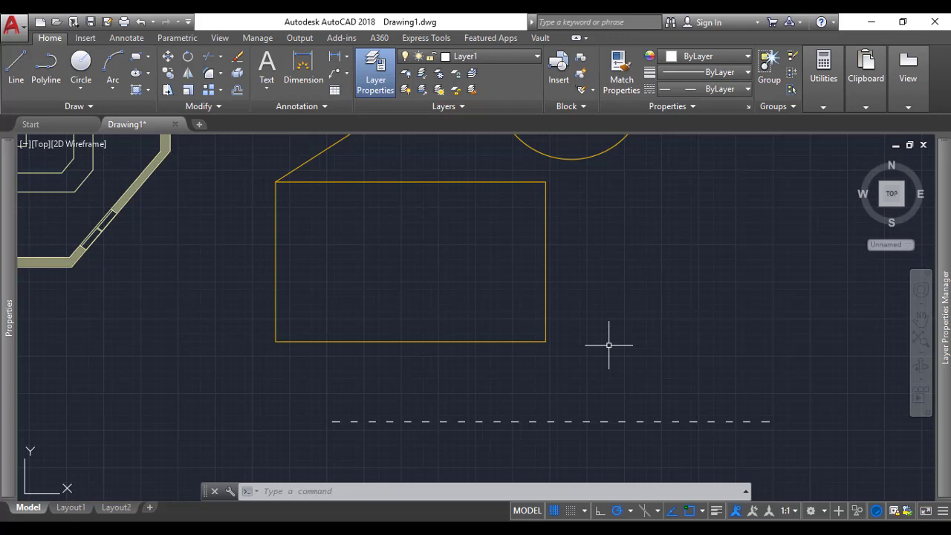
text(LTsCA)
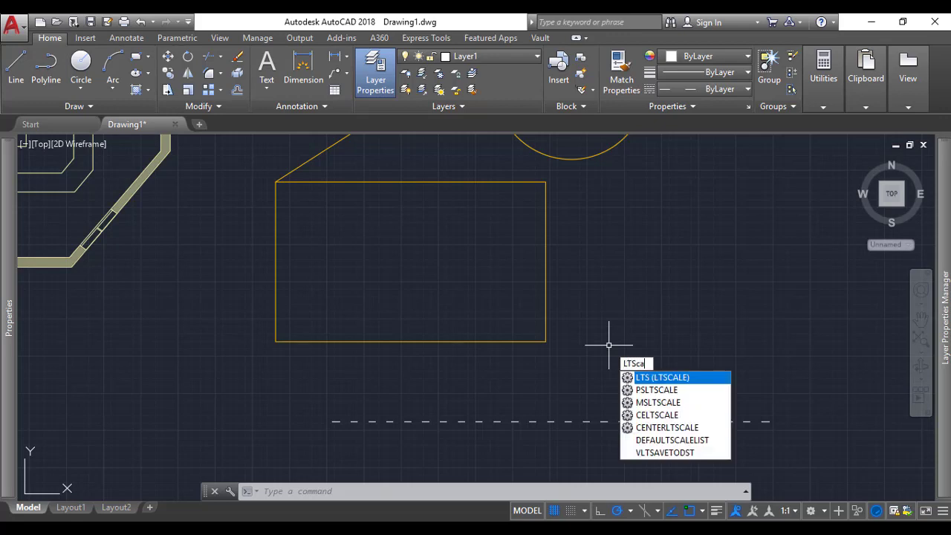
key(Return)
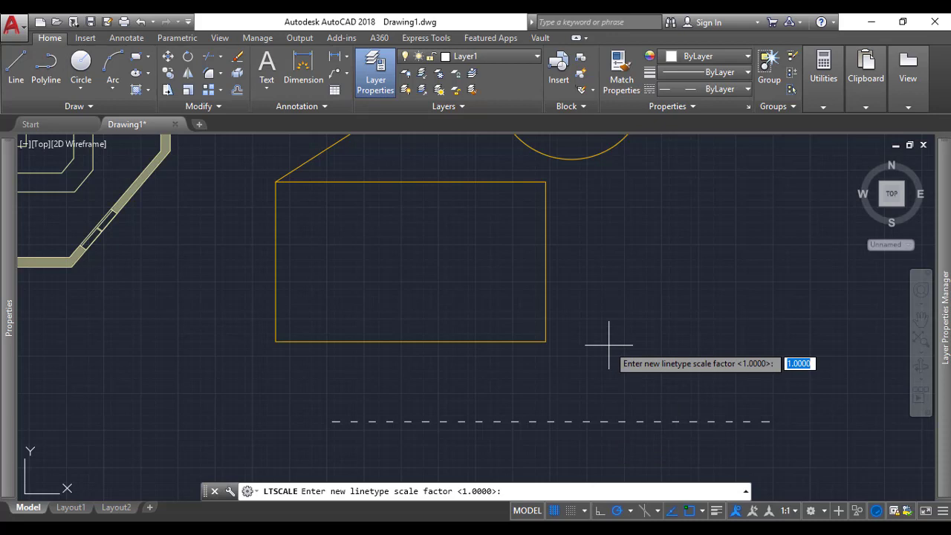
text(7)
key(Return)
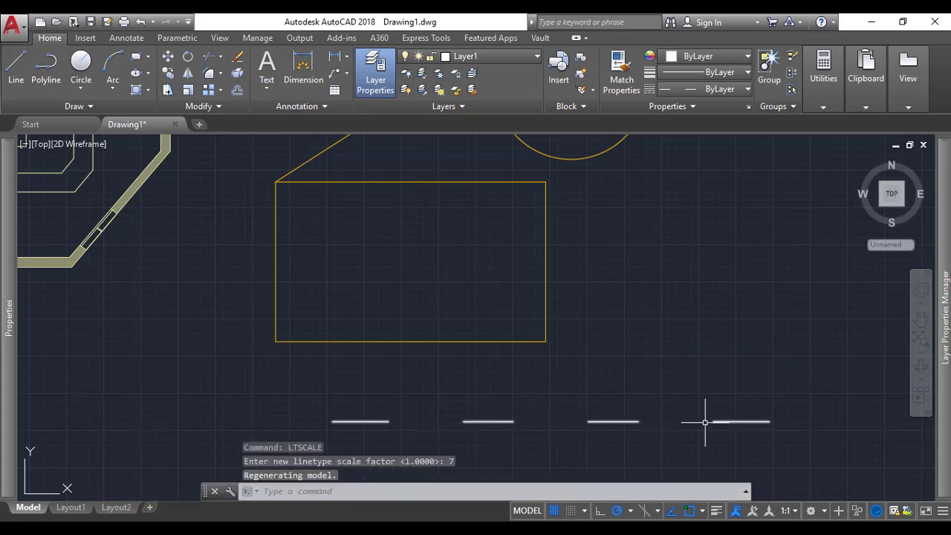
- Set the drawing's linetype scale factor to 1 with LTSCALE
scroll(490, 387, down, 4)
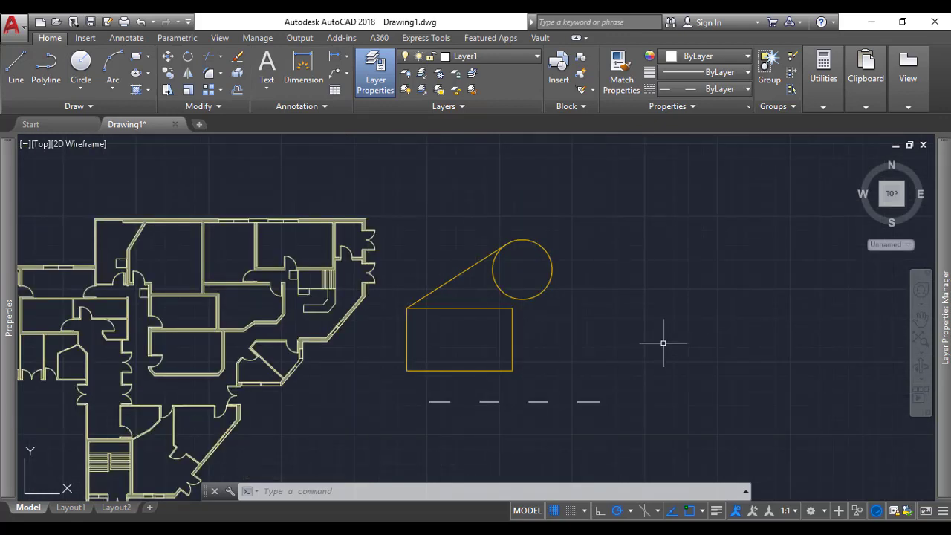
text(LTSCA)
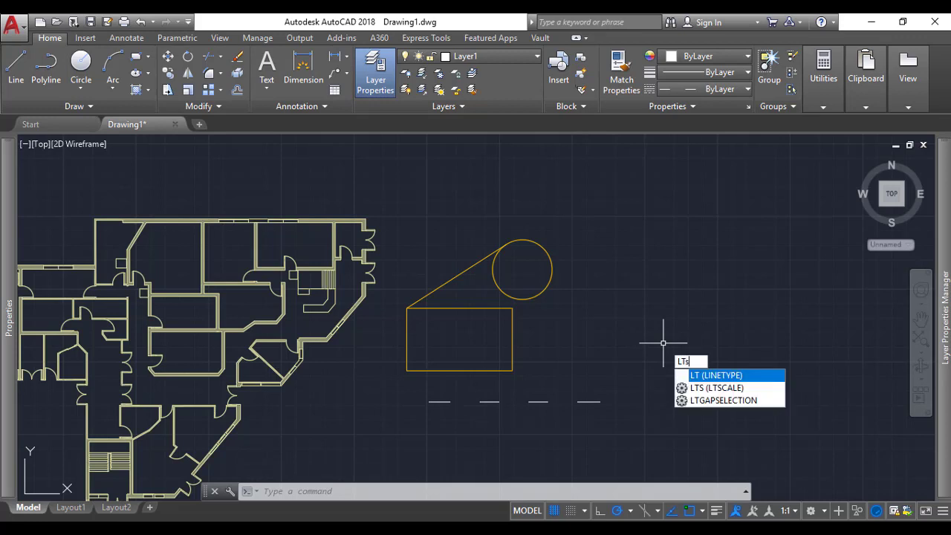
key(BackSpace)
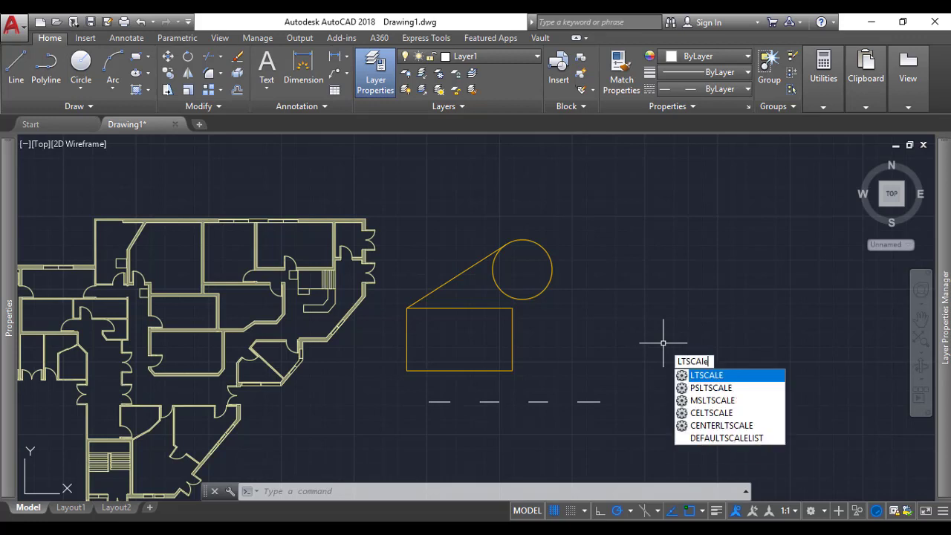
text(LE)
key(Return)
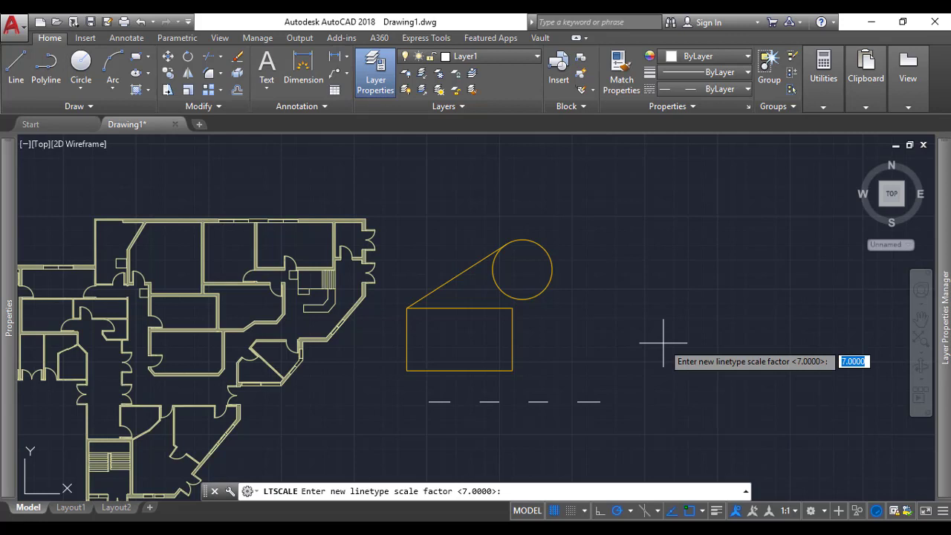
text(1)
key(Return)
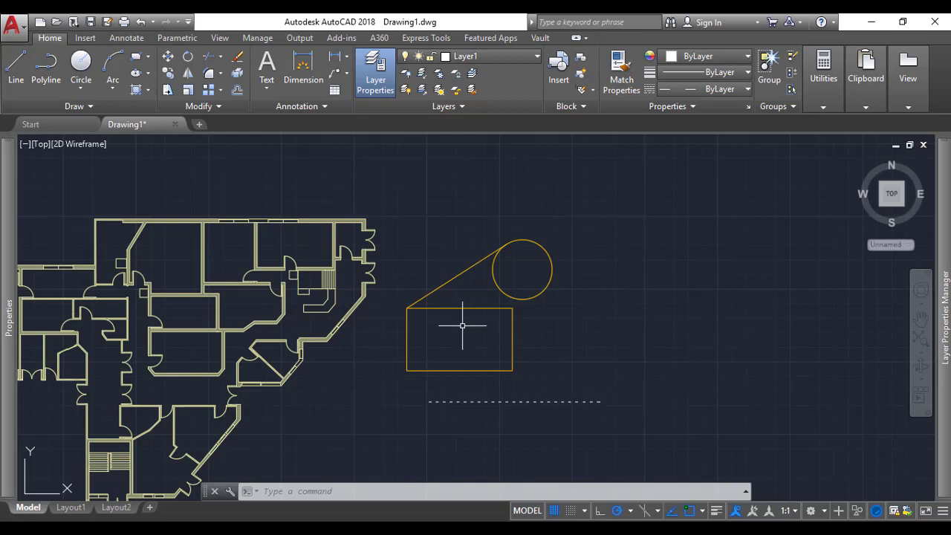
- Erase the dashed line below the rectangle
click(563, 402)
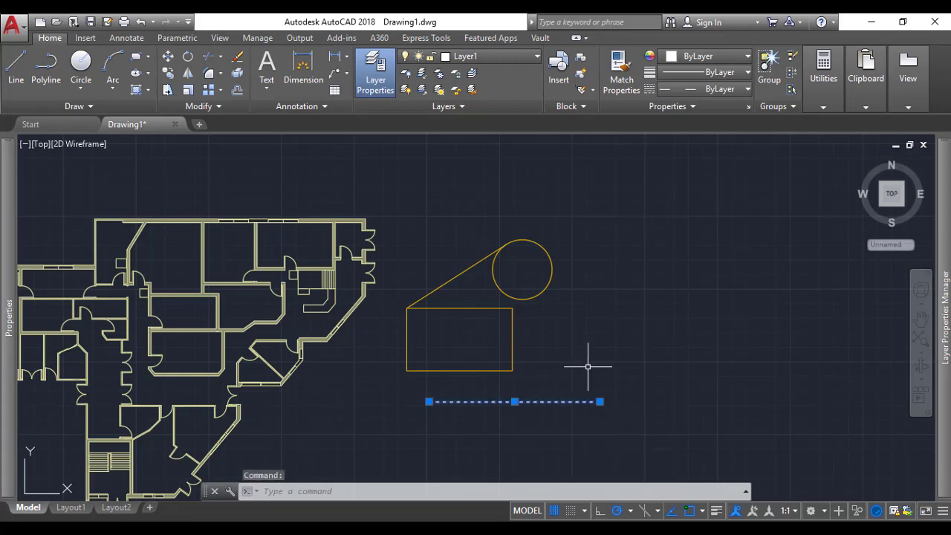
key(Delete)
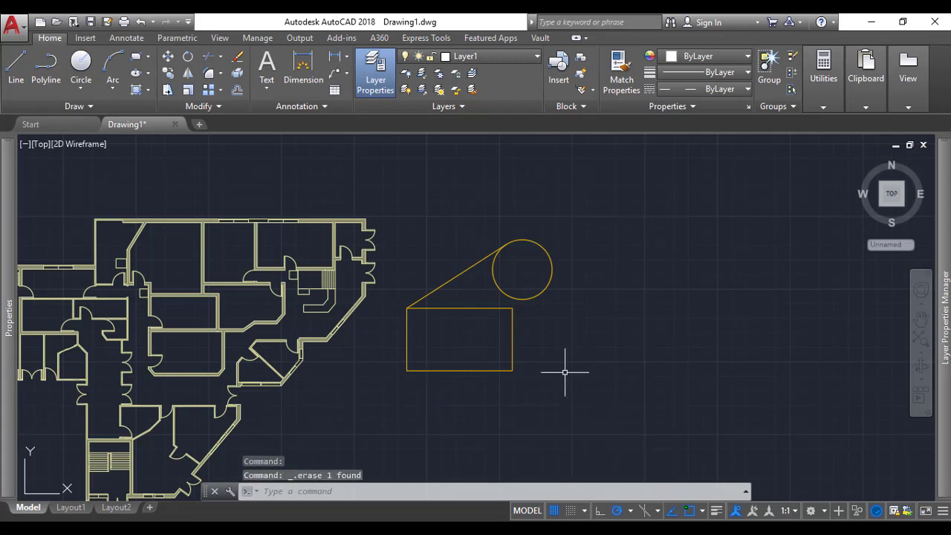
scroll(564, 371, down, 3)
scroll(557, 350, up, 2)
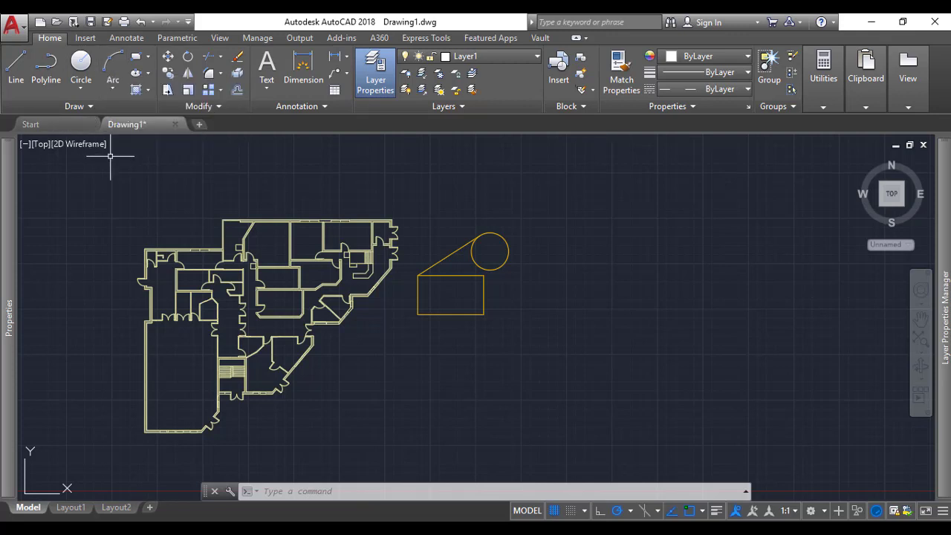
scroll(561, 284, up, 2)
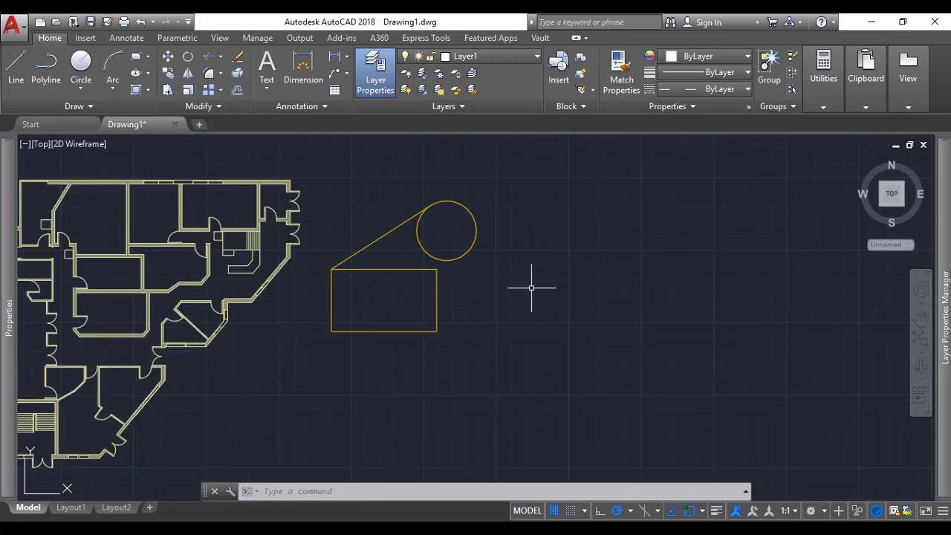
- Start the Line command through its alias L and cancel it before placing a point
text(L)
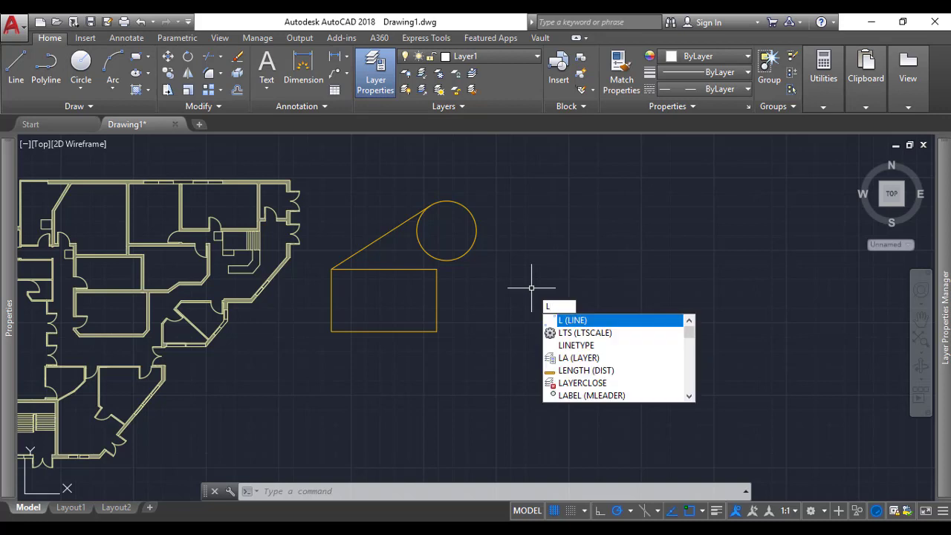
key(Return)
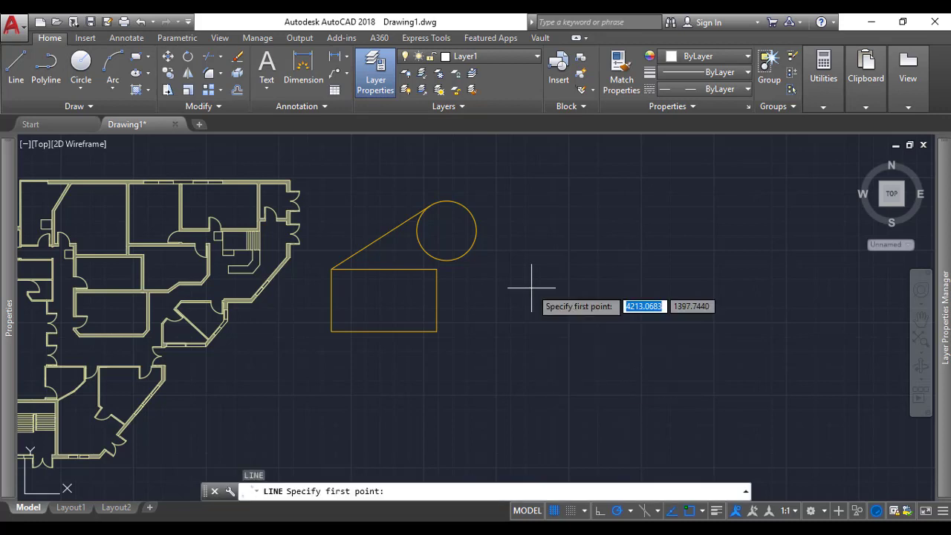
key(Escape)
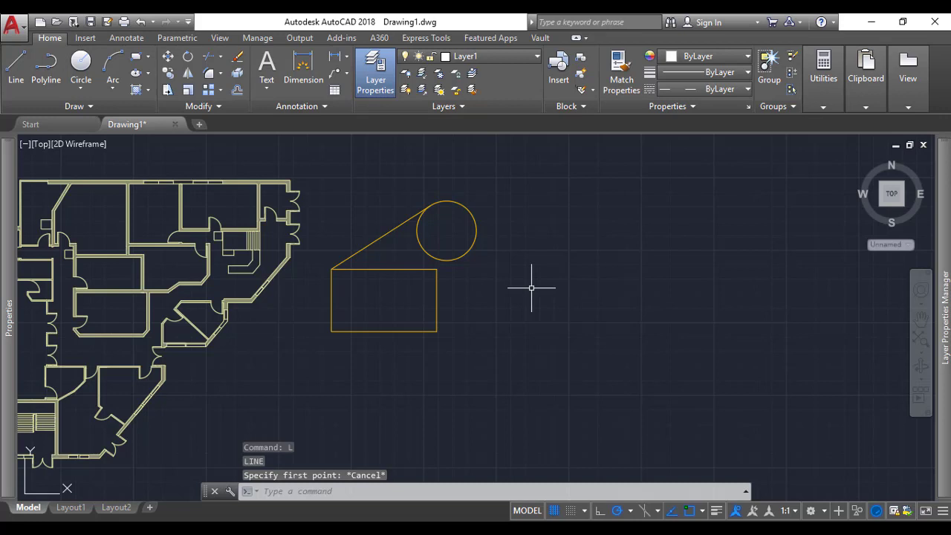
- Call up the command suggestions for FILLET and CIRCLE at the cursor, clearing each entry without running it
text(FILL)
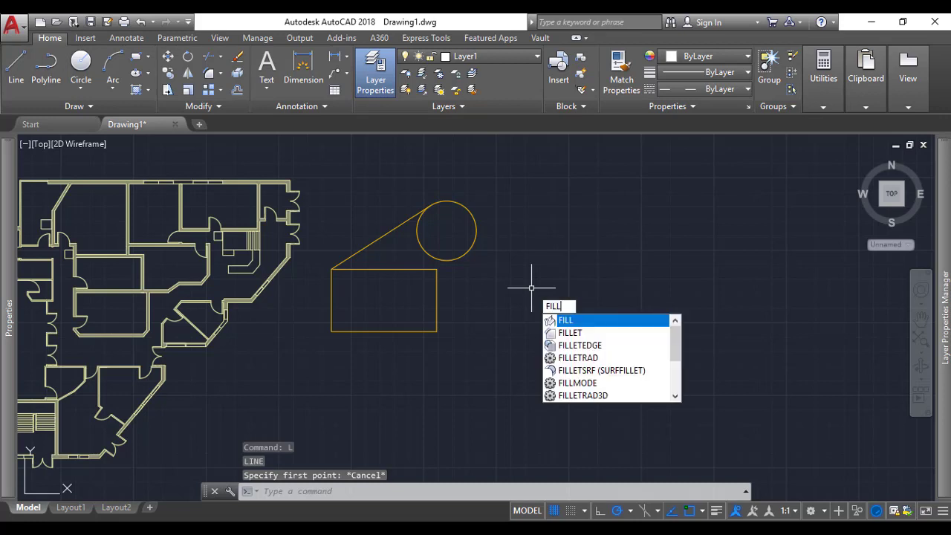
text(ET)
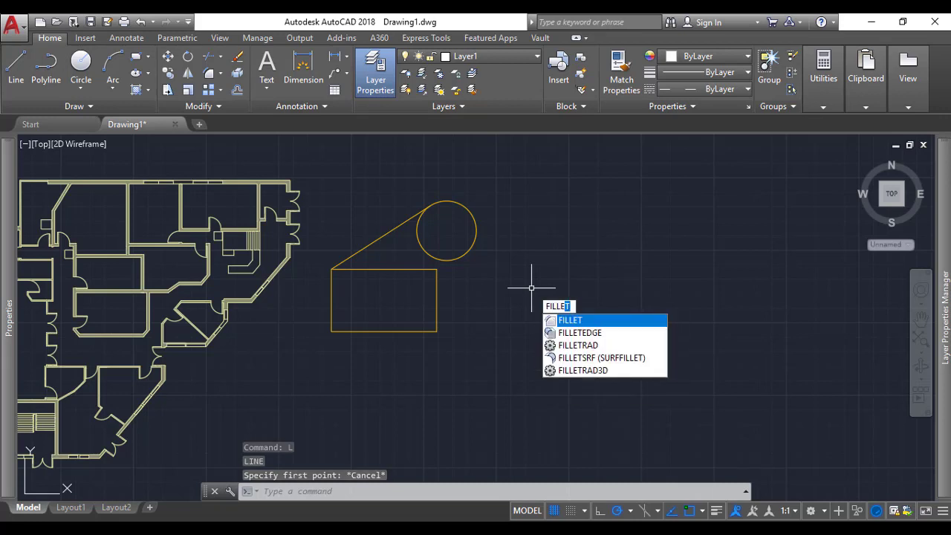
key(BackSpace)
key(BackSpace)
key(BackSpace)
key(BackSpace)
key(BackSpace)
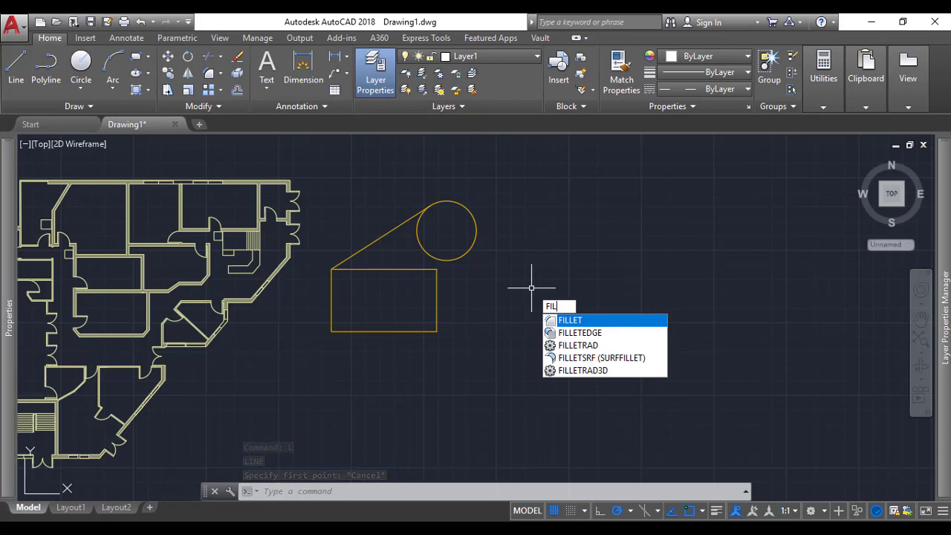
text(CIRCLE)
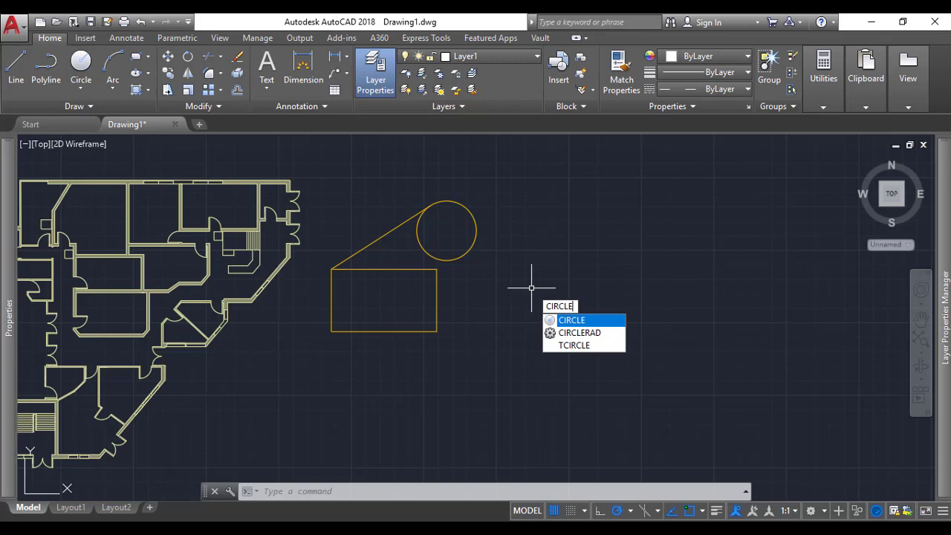
key(BackSpace)
key(BackSpace)
key(BackSpace)
key(BackSpace)
key(BackSpace)
key(BackSpace)
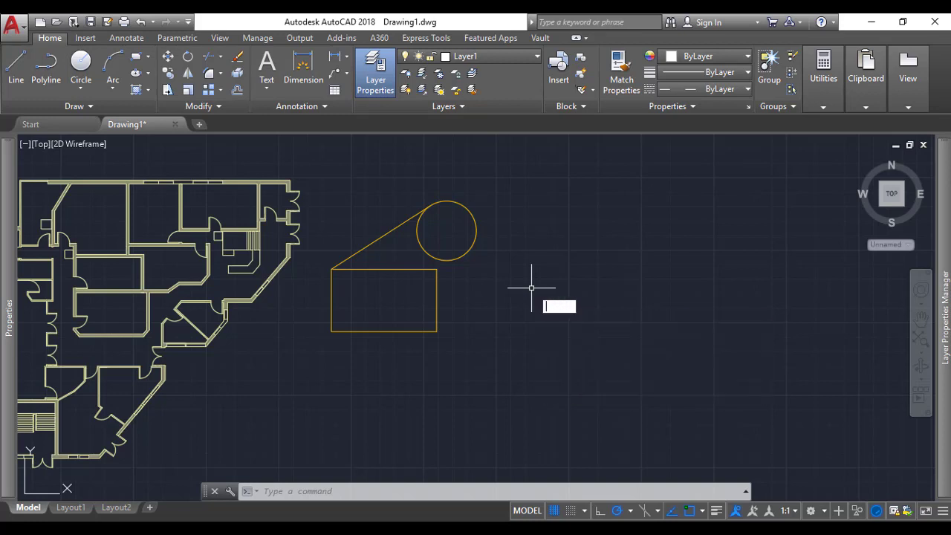
- Call up the command suggestions for BLOCK twice at the cursor, discarding the entry each time
text(BLOCK)
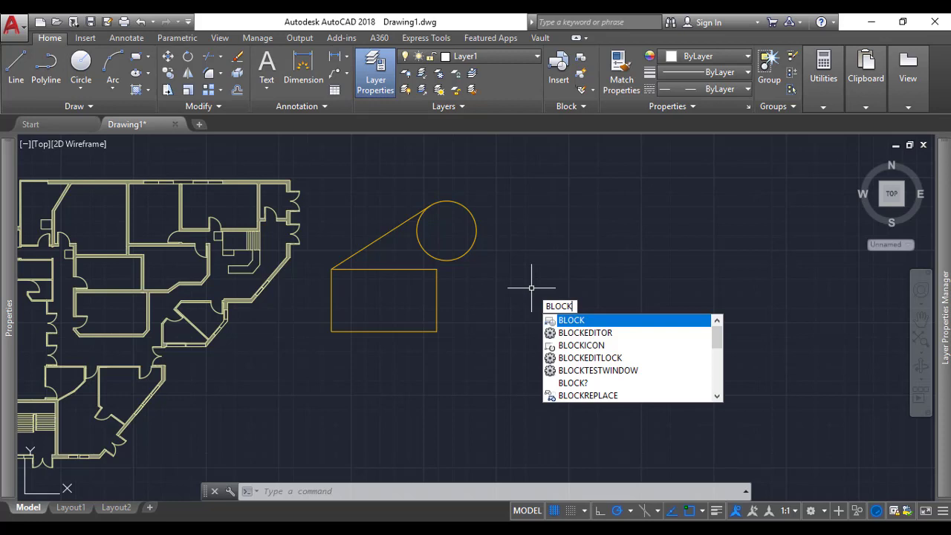
key(BackSpace)
key(BackSpace)
key(BackSpace)
key(BackSpace)
key(BackSpace)
key(Escape)
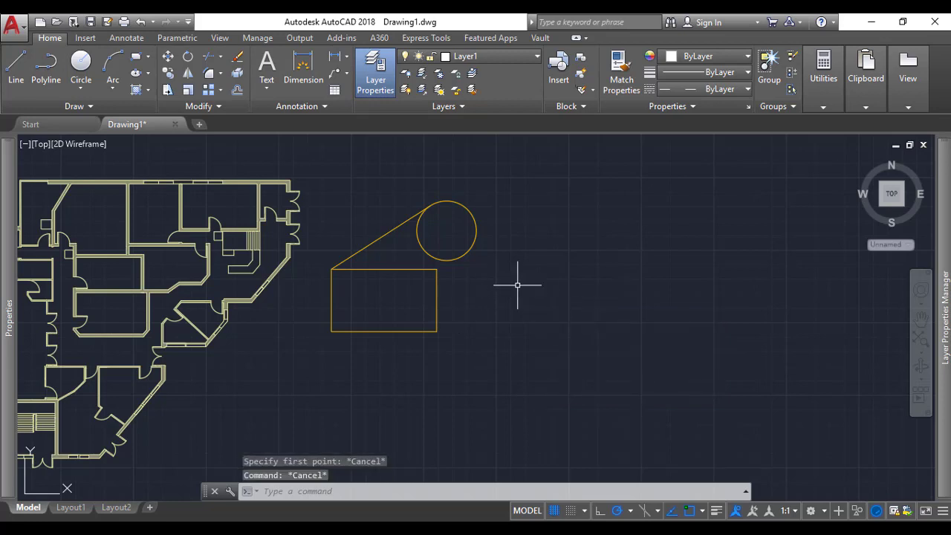
text(blopc)
key(BackSpace)
key(BackSpace)
text(ck)
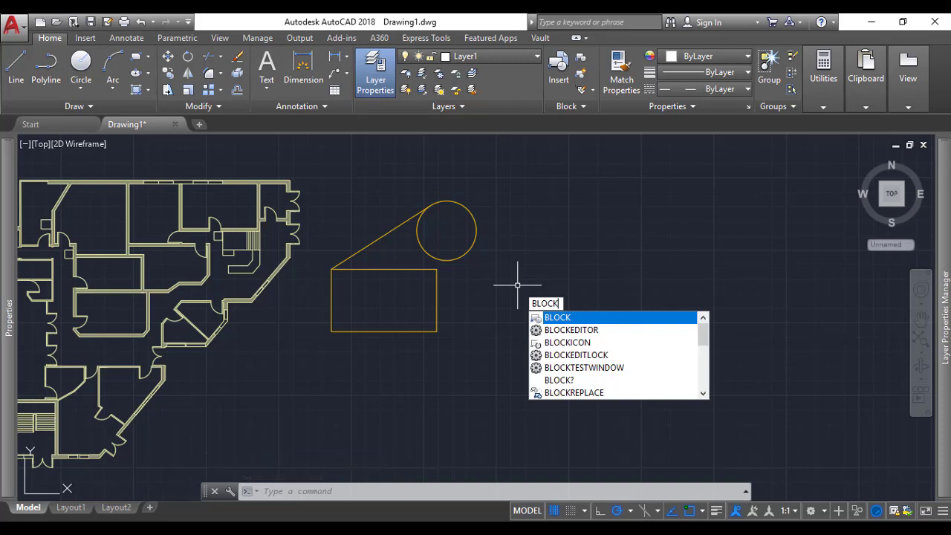
key(Escape)
key(Escape)
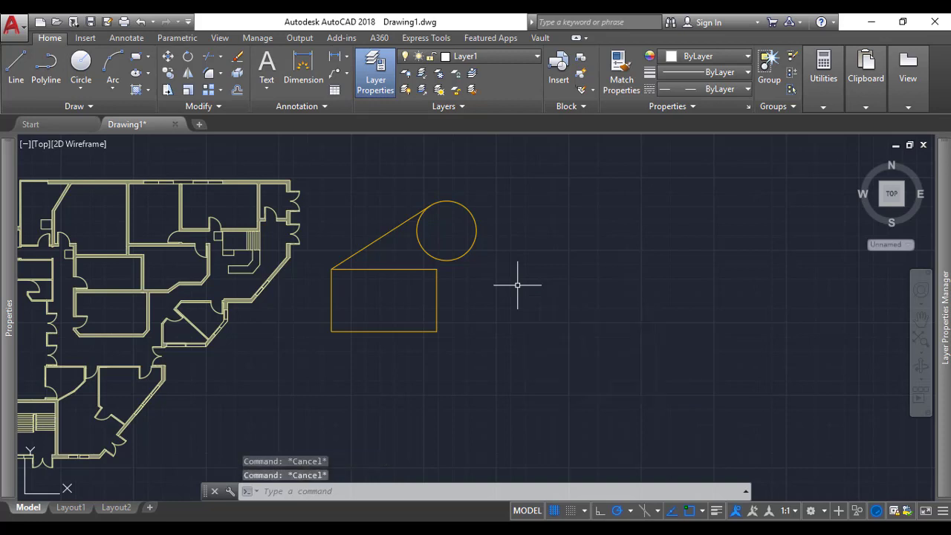
- Draw a line 300 units long at 35° up and to the right from the rectangle's lower-right corner
click(16, 74)
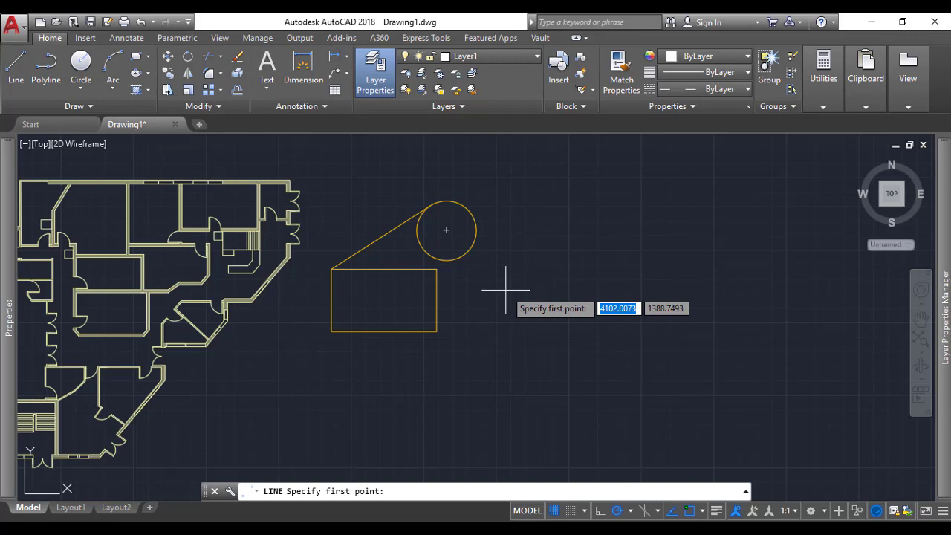
click(436, 332)
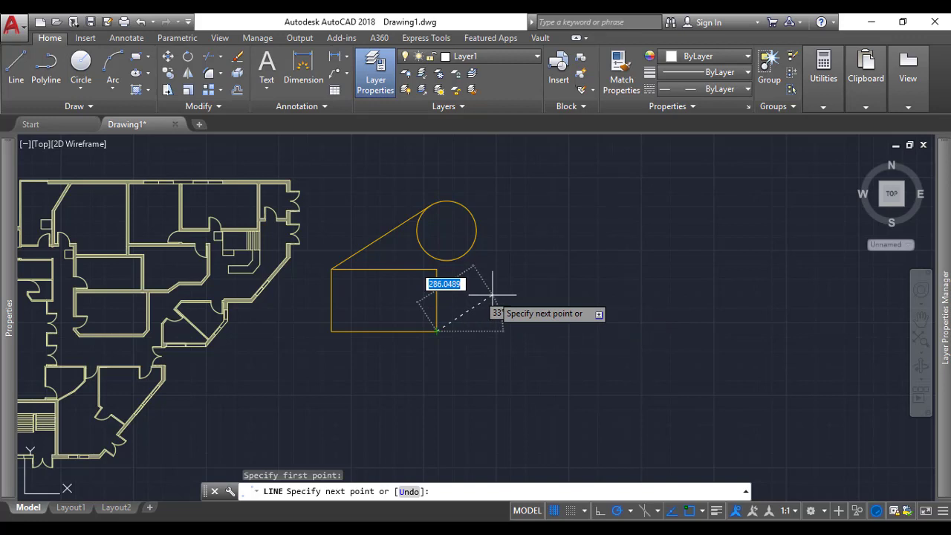
text(300)
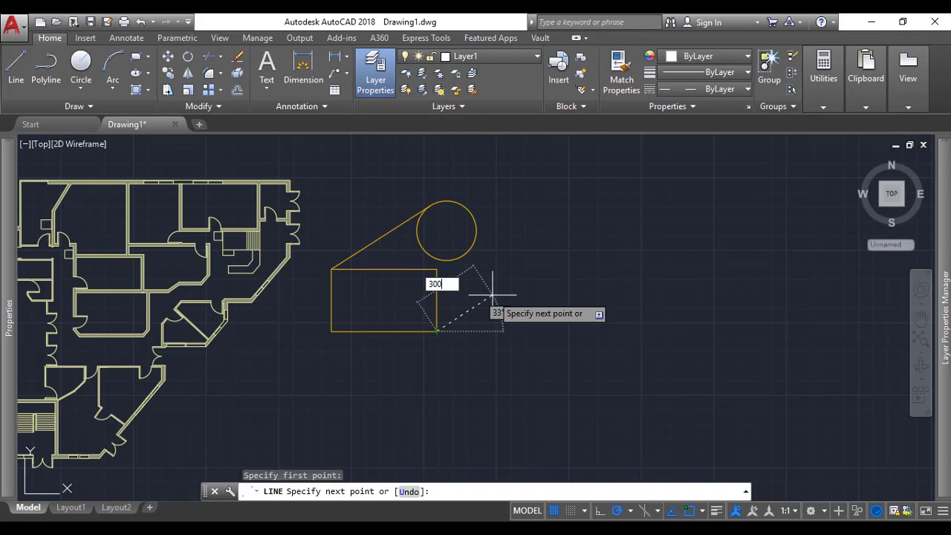
key(Tab)
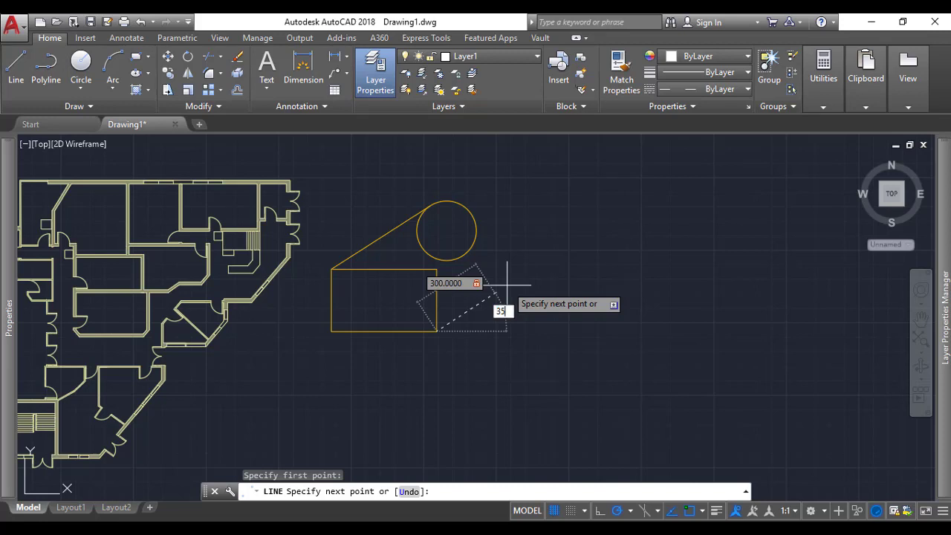
key(Return)
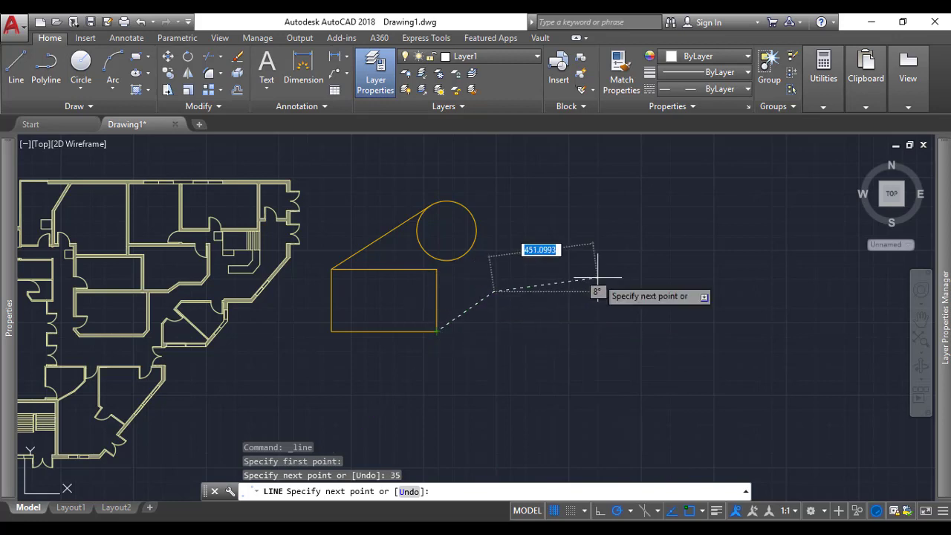
key(Escape)
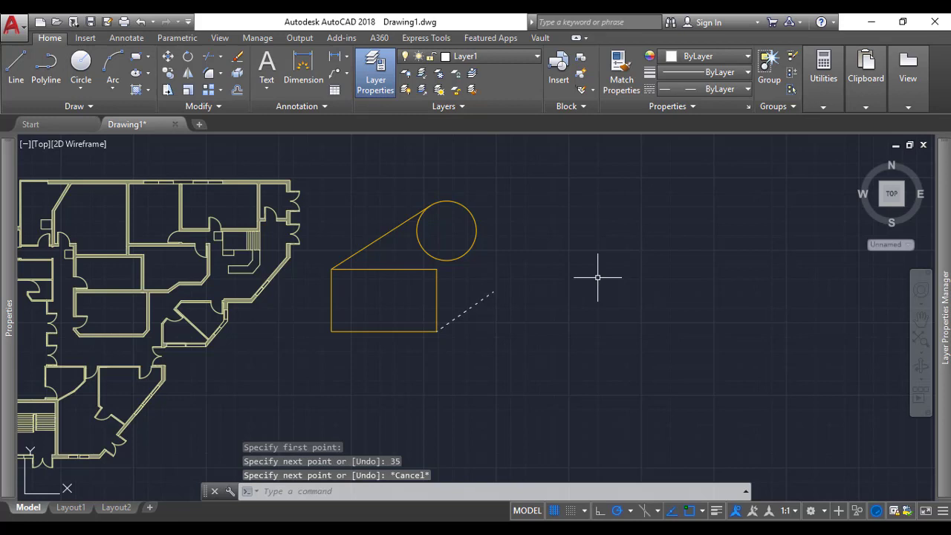
- Erase the dashed 35° line attached to the rectangle's lower-right corner
click(534, 277)
click(490, 324)
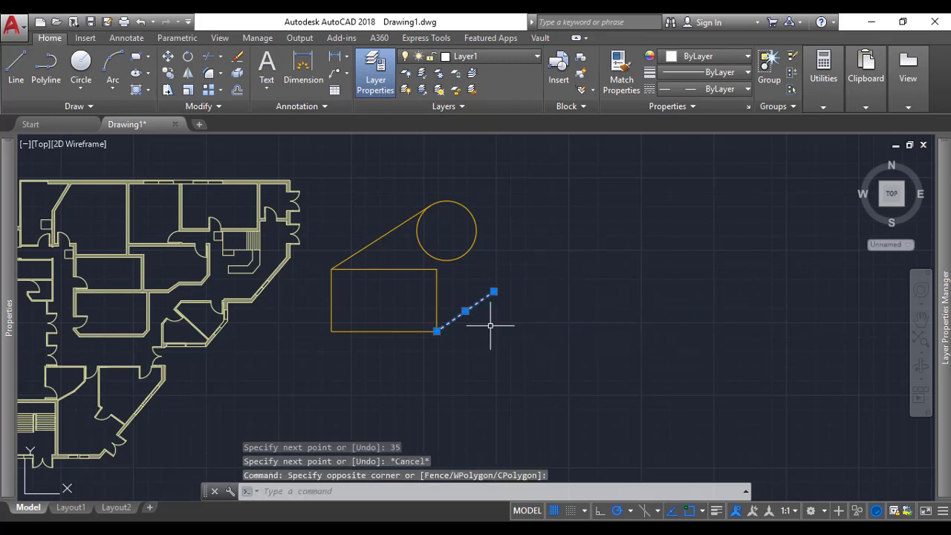
key(Delete)
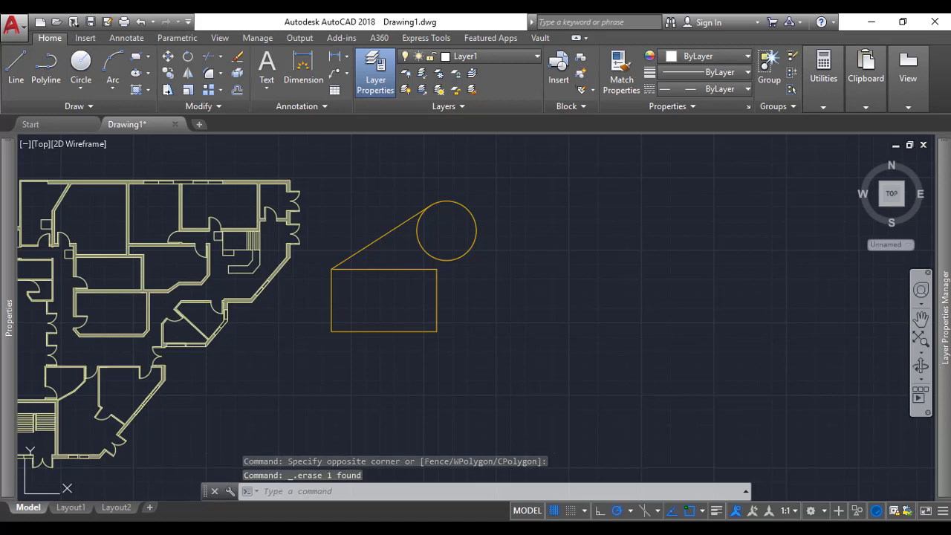
click(551, 285)
click(535, 209)
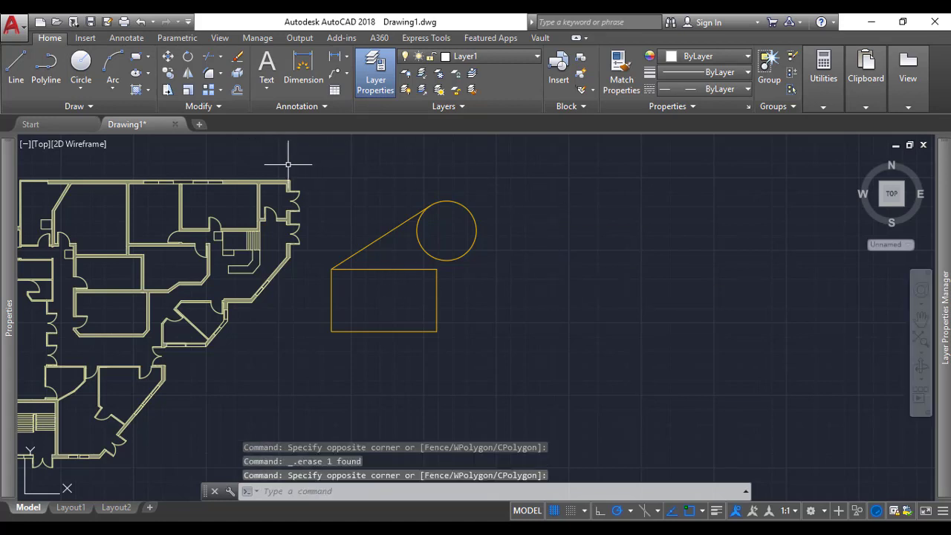
- Pin the expanded layer tools open, switch the ribbon to the Insert tools and return to the Home tools
click(452, 108)
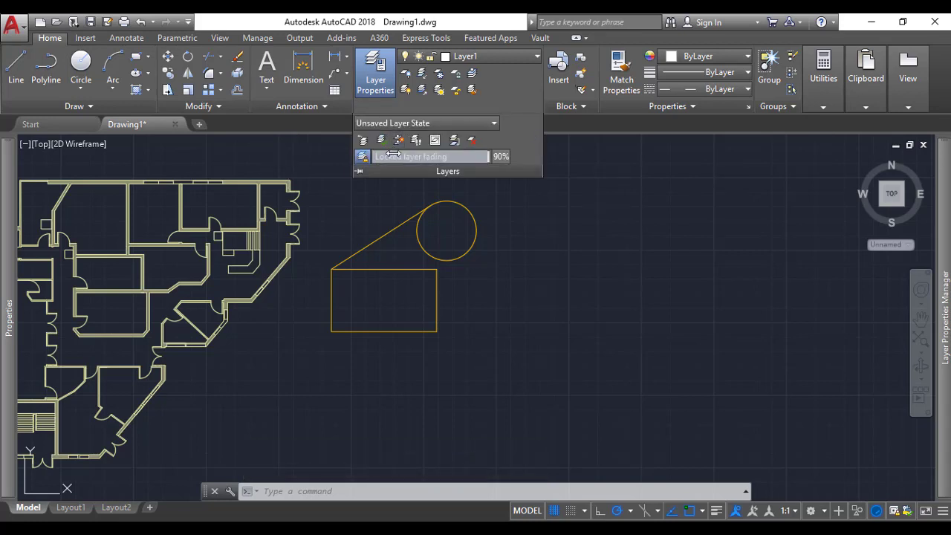
click(359, 171)
scroll(562, 312, down, 2)
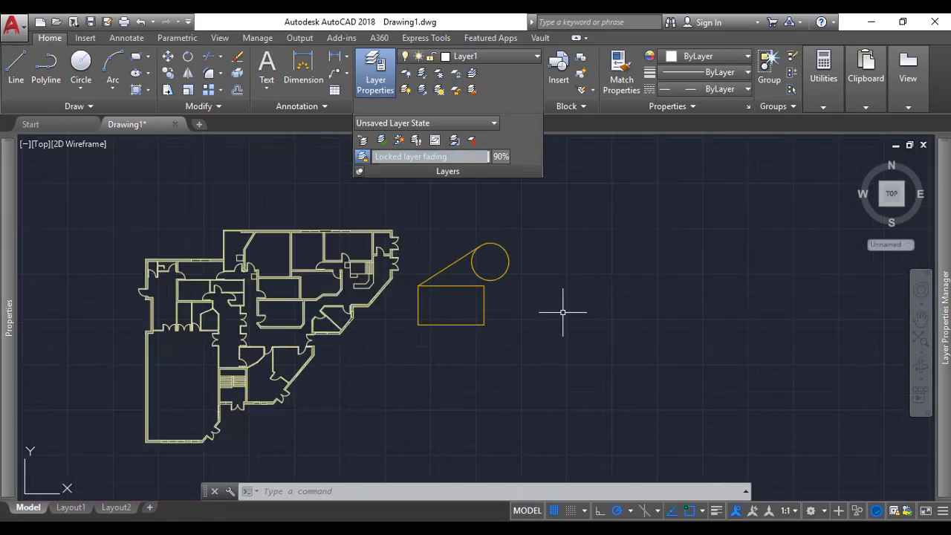
click(78, 37)
click(50, 38)
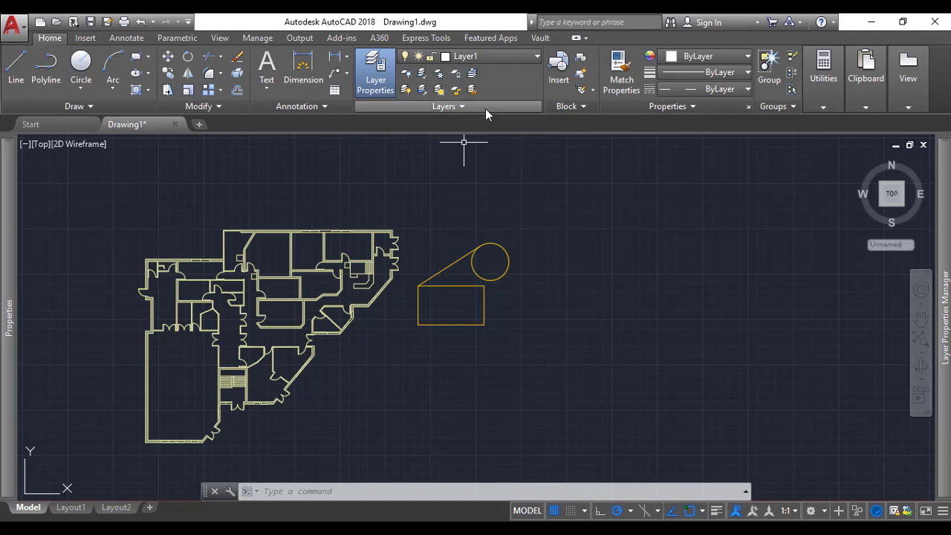
- Expand the layer tools again, pin them open while panning the drawing, and unpin them
click(455, 109)
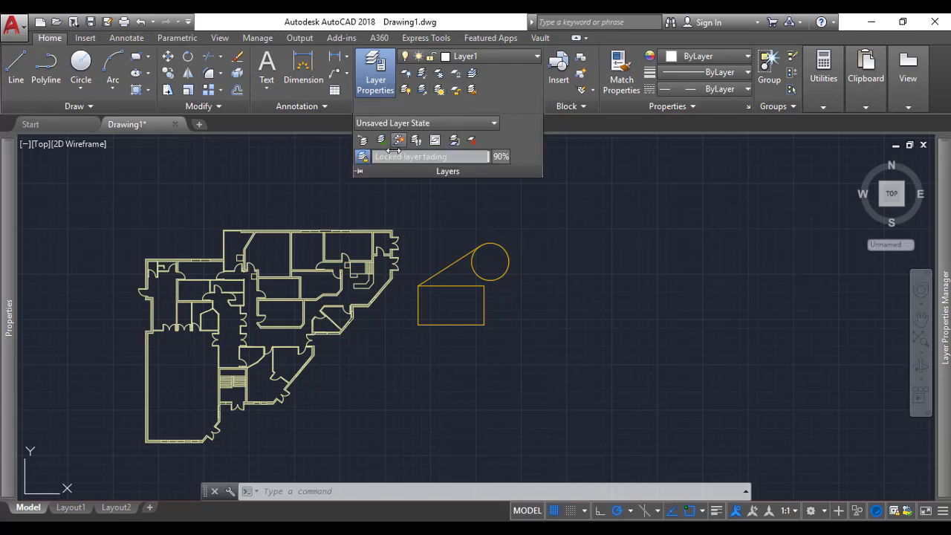
click(358, 172)
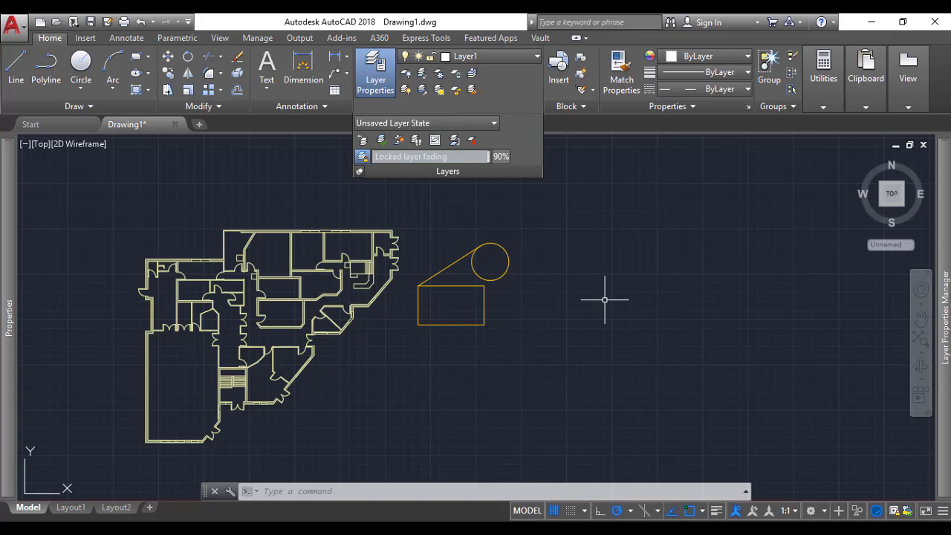
middle_drag(687, 259, 627, 295)
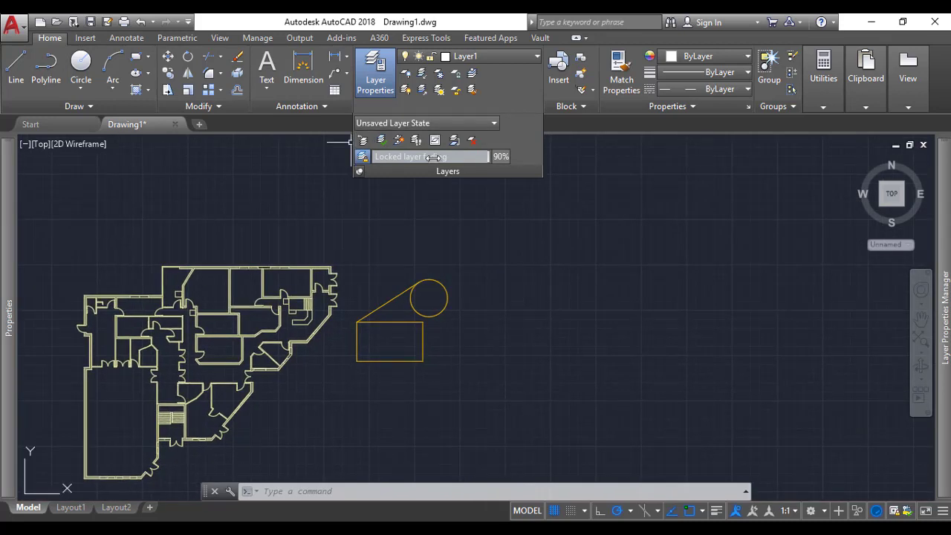
click(359, 171)
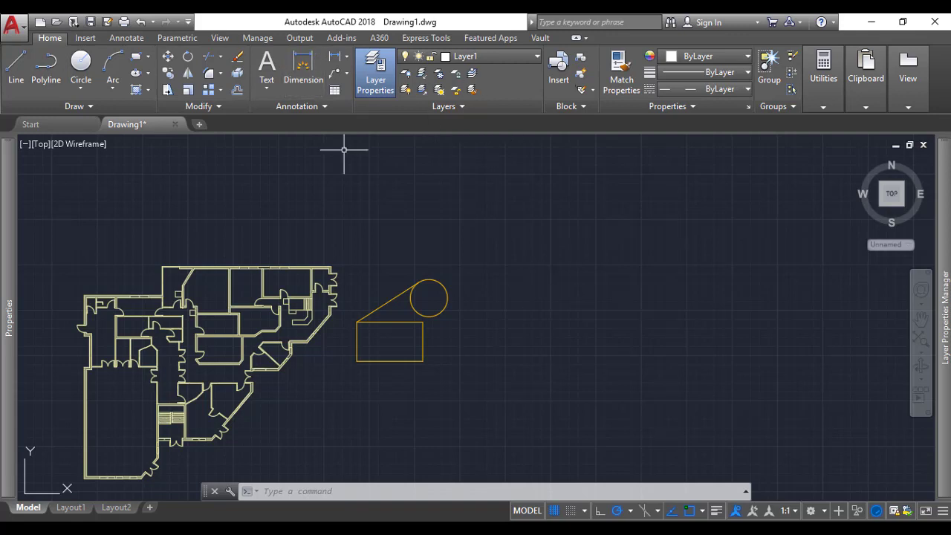
- Show the ribbon's key tips, use them to bring up the Insert tools, and dismiss the tips
key(alt)
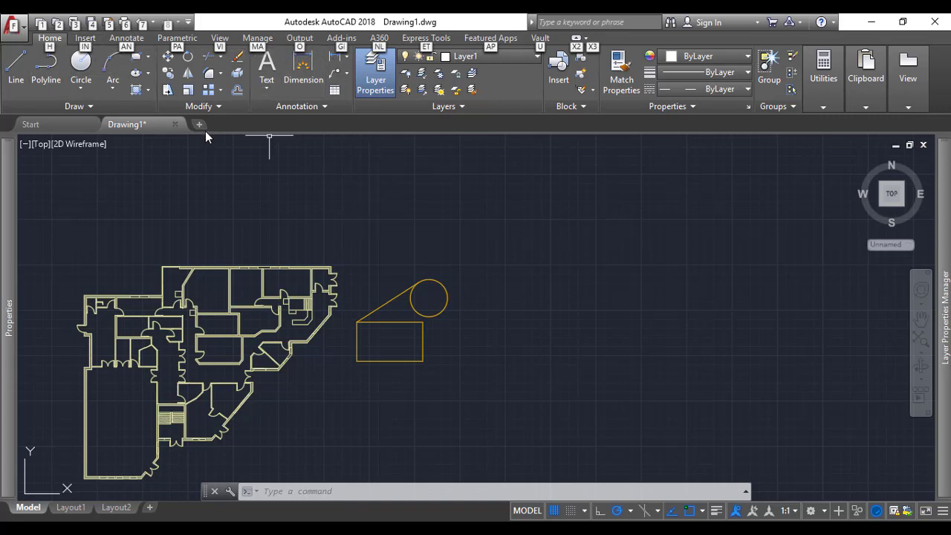
key(i)
key(n)
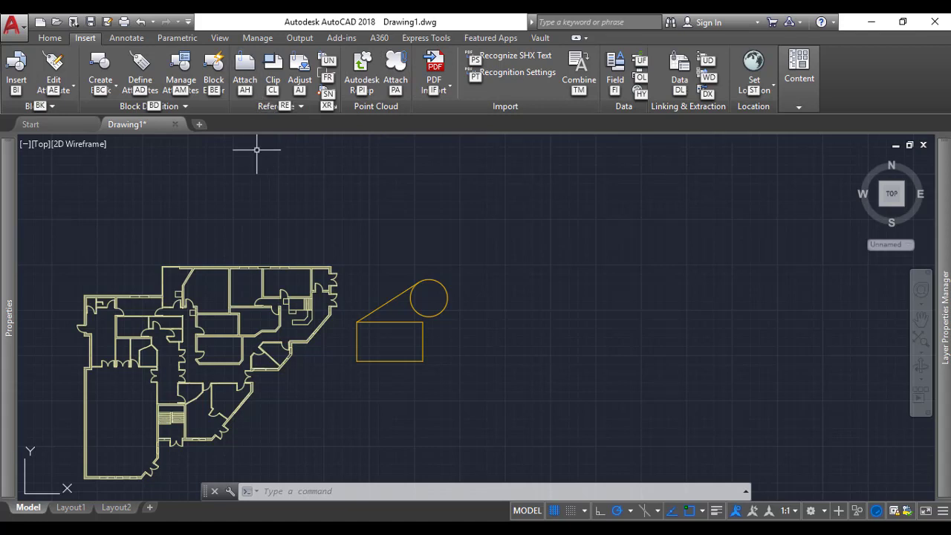
key(Escape)
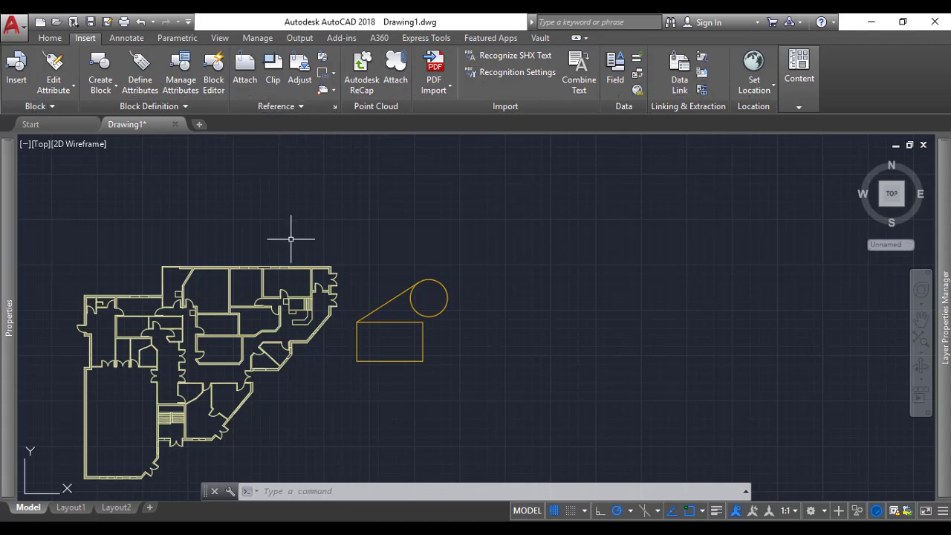
- Start the Line command through the Home key tips and draw one line rising to the right in the empty area beside the rectangle
key(alt)
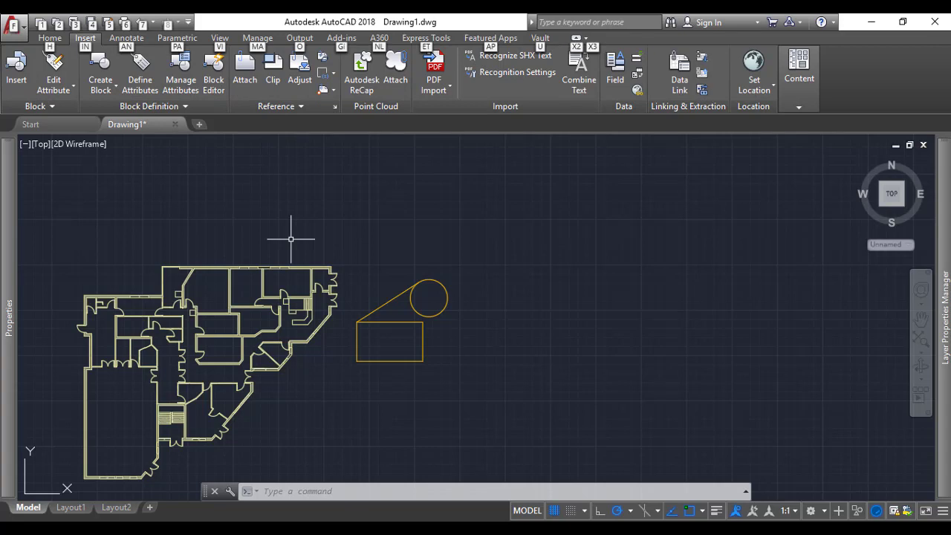
key(h)
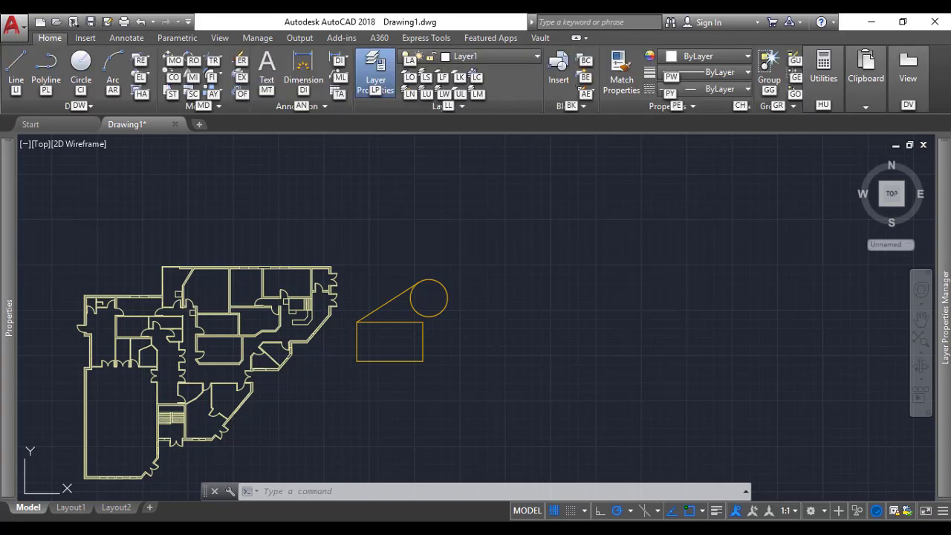
key(l)
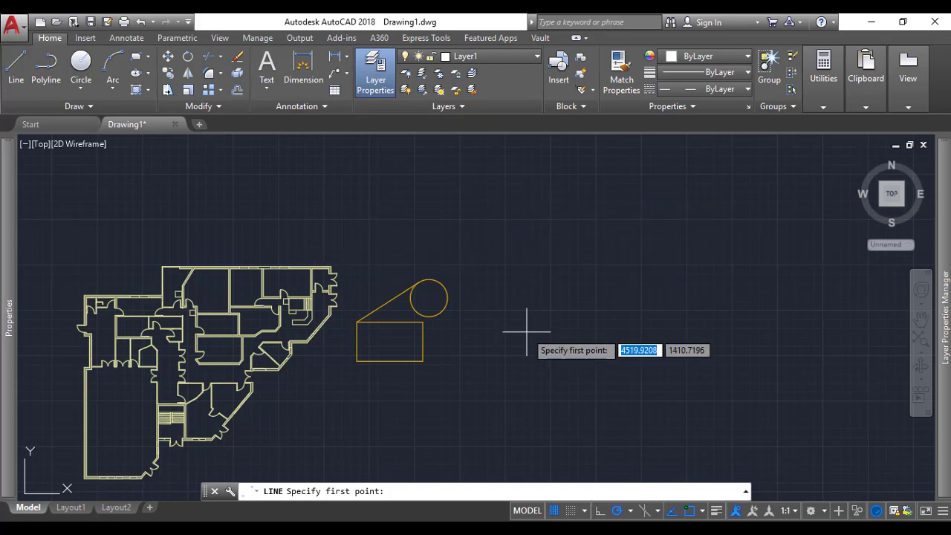
click(672, 260)
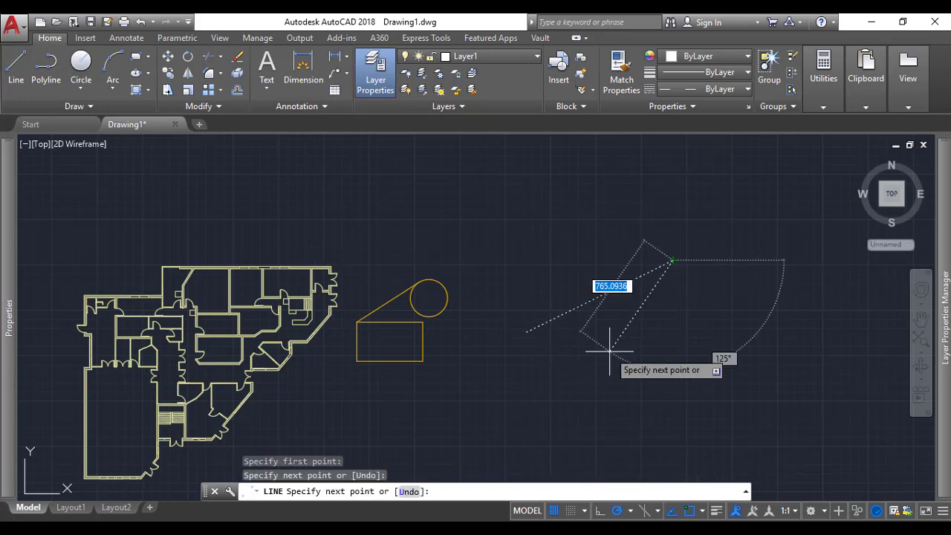
key(Escape)
- Erase the dashed line in the empty area beside the rectangle
click(722, 214)
click(637, 315)
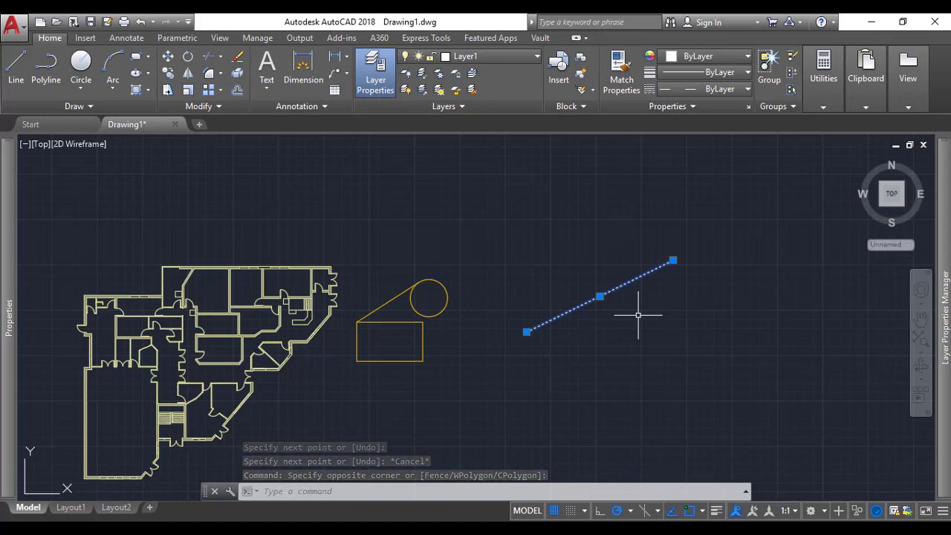
key(Delete)
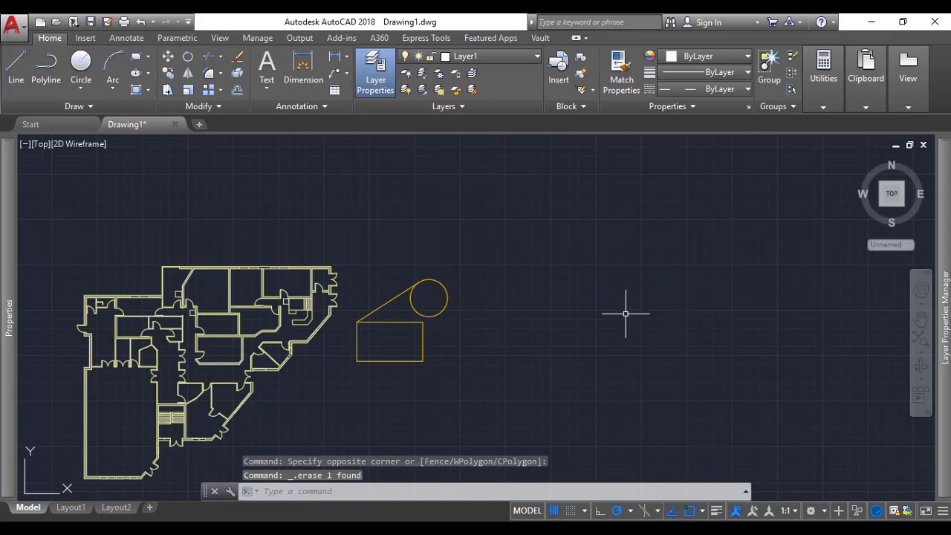
- Open the Tool Palettes, look through the Electrical and Mechanical samples, and close the palettes
middle_drag(404, 394, 444, 368)
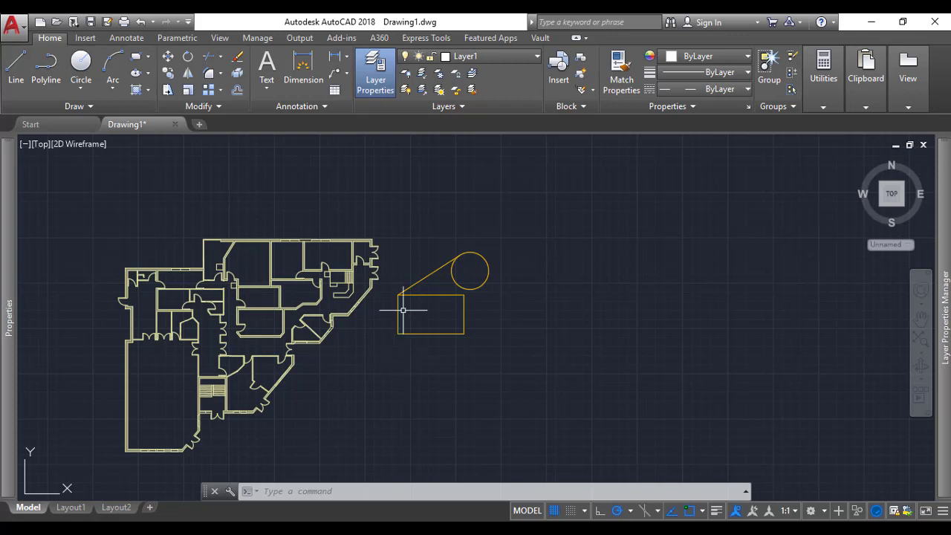
click(221, 38)
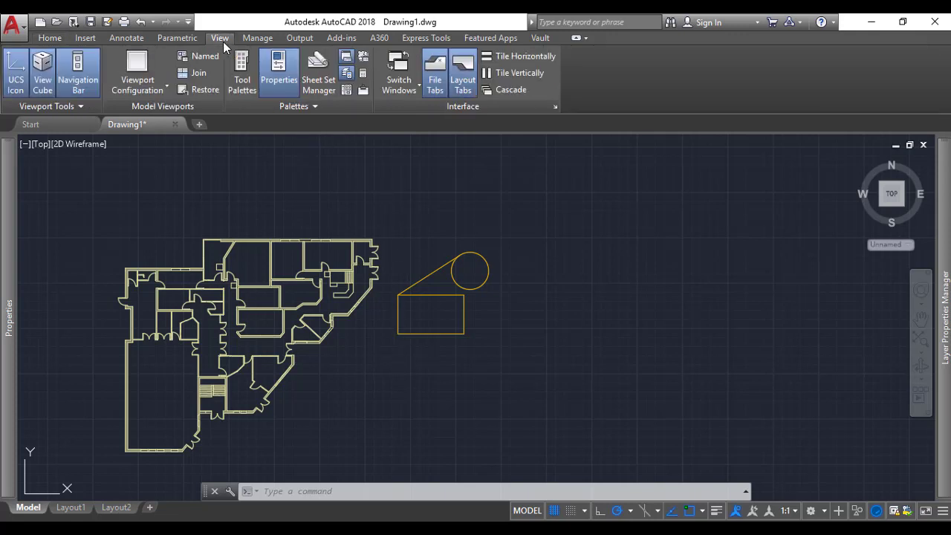
click(246, 90)
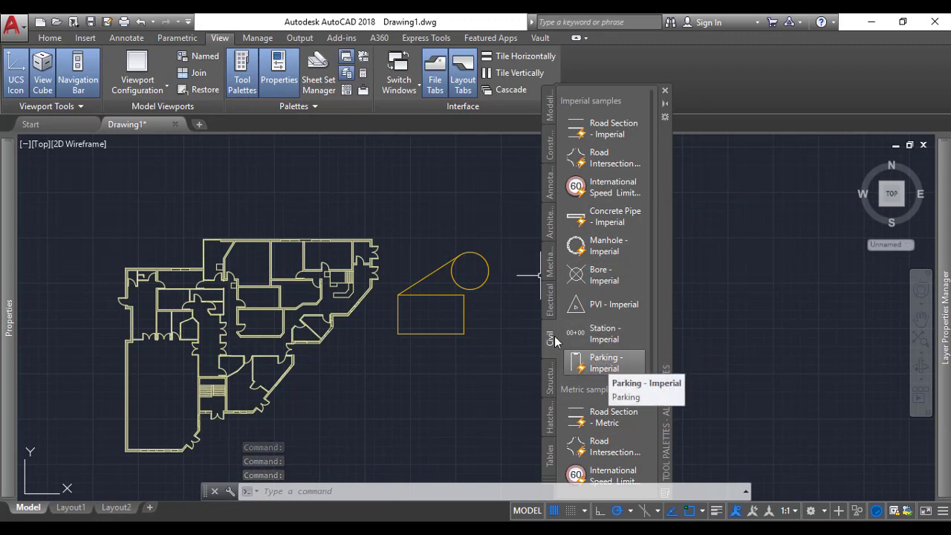
click(550, 304)
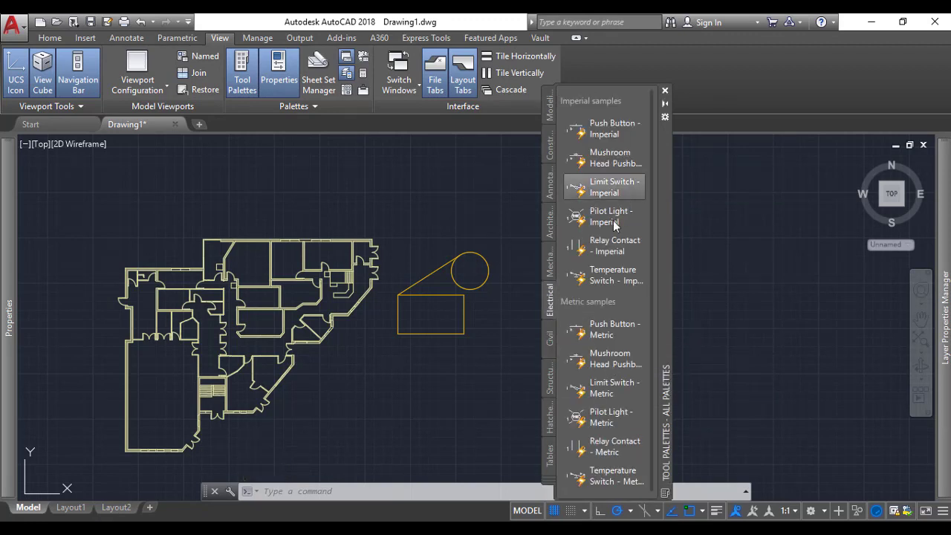
click(552, 262)
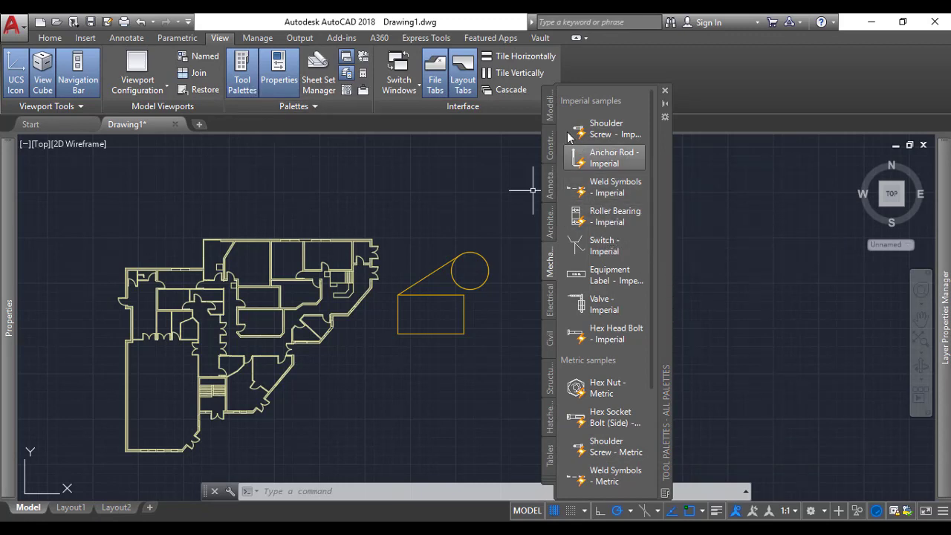
click(664, 90)
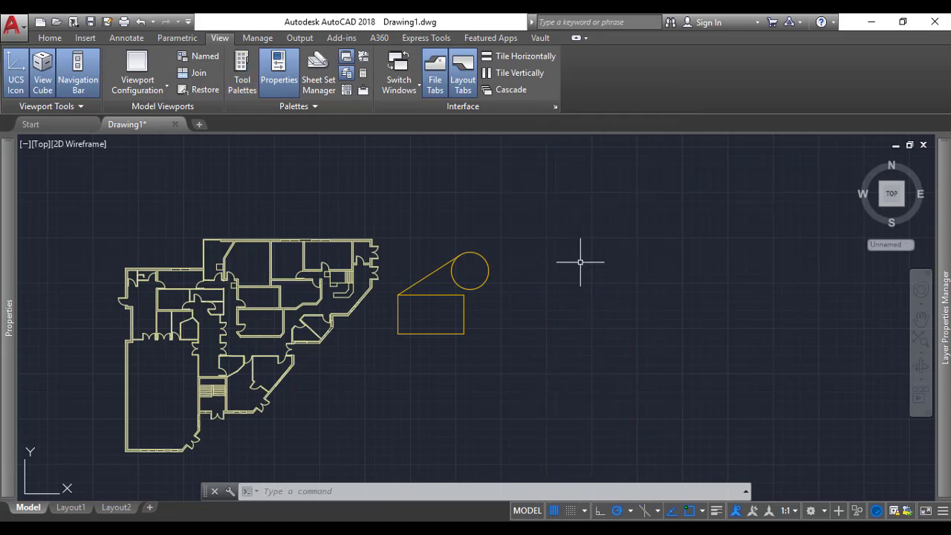